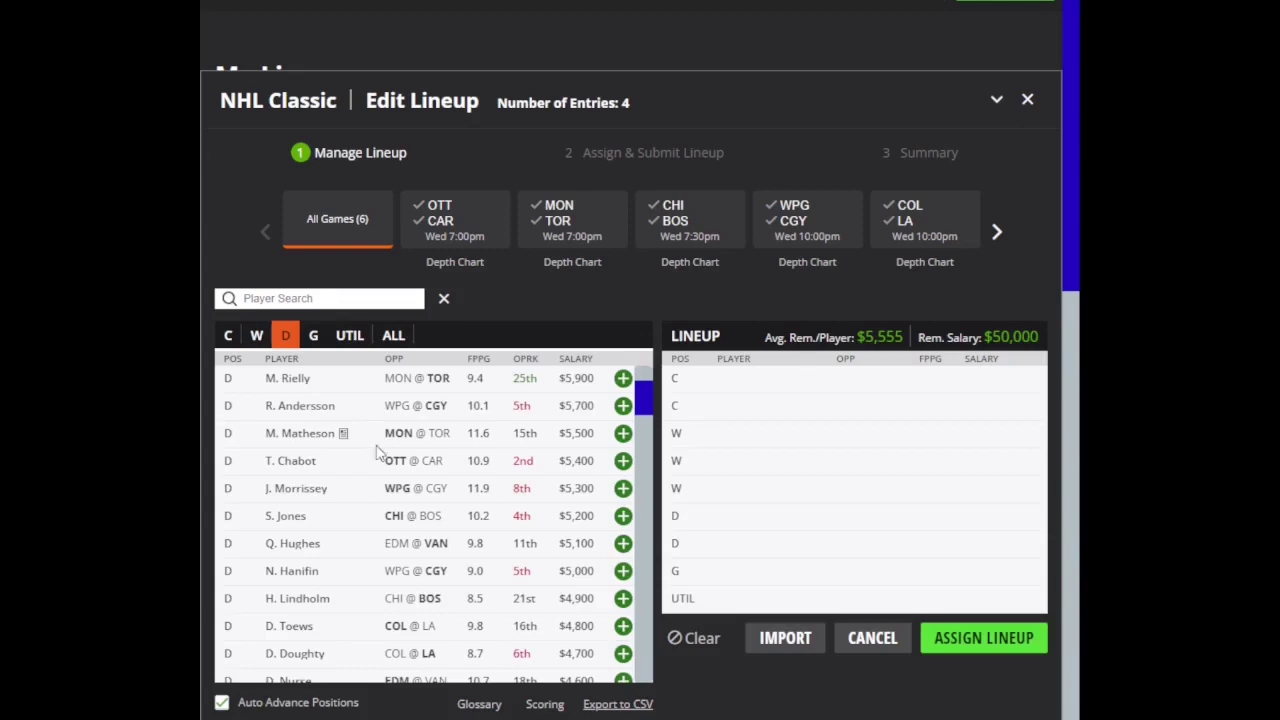
# Review the player card of Seth Jones, and search all positions for "zach" to review Pavel Zacha's card
pyautogui.click(285, 516)
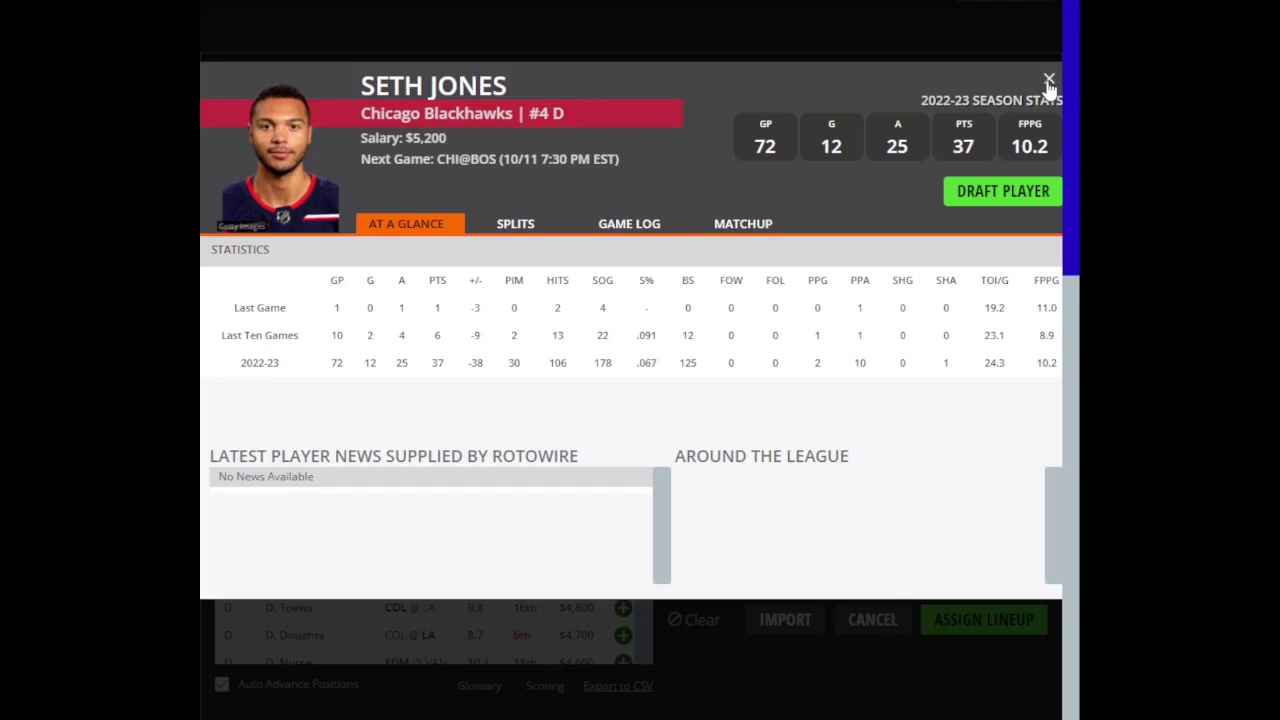
pyautogui.click(1049, 80)
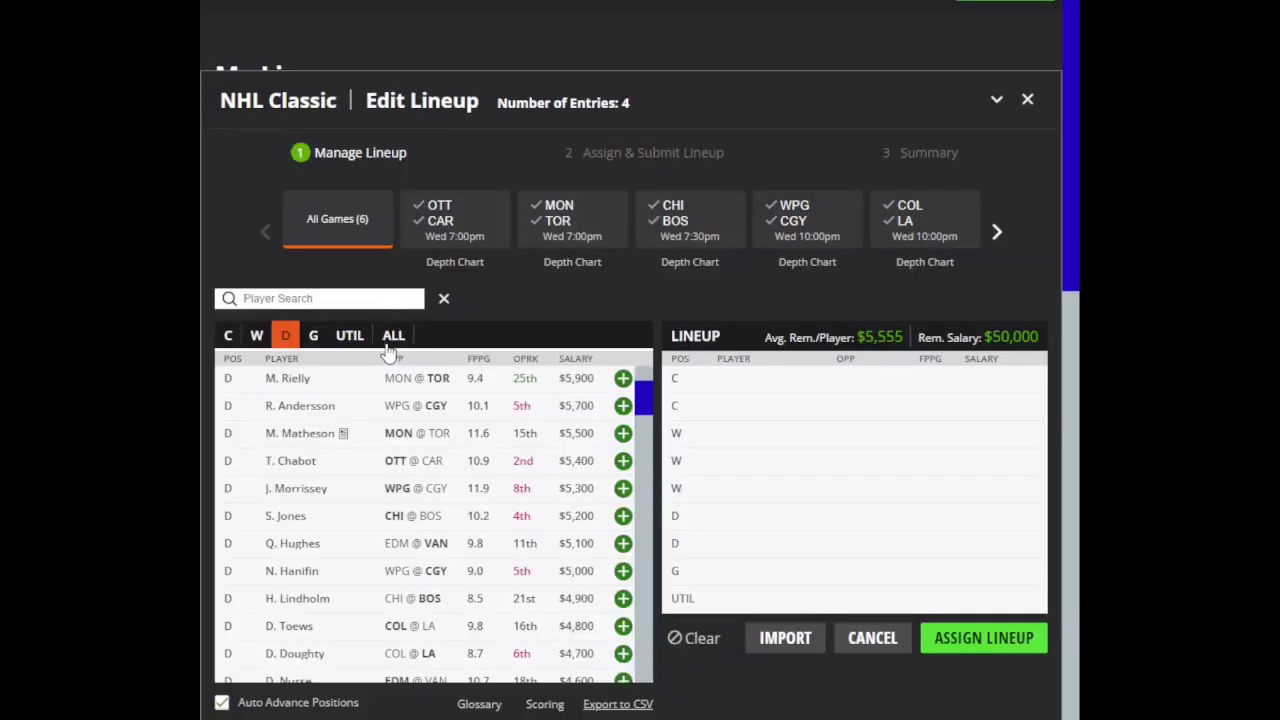
pyautogui.click(393, 337)
pyautogui.write('zach')
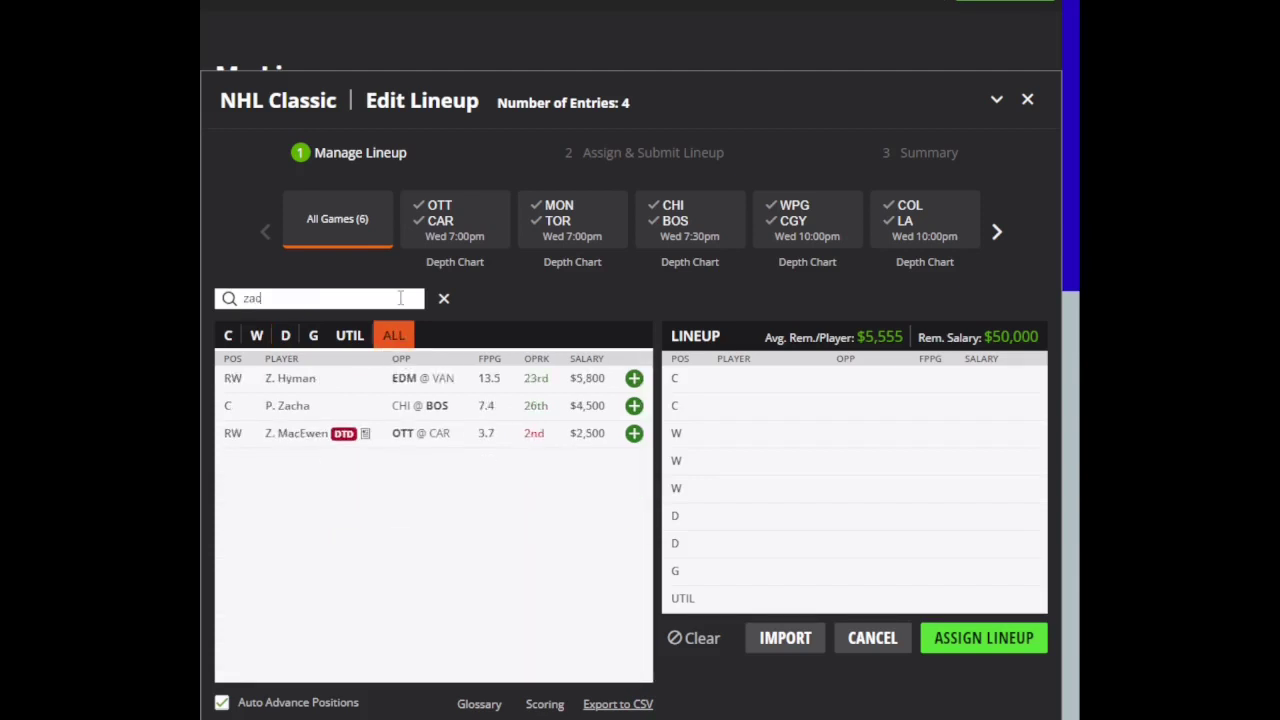
pyautogui.click(287, 407)
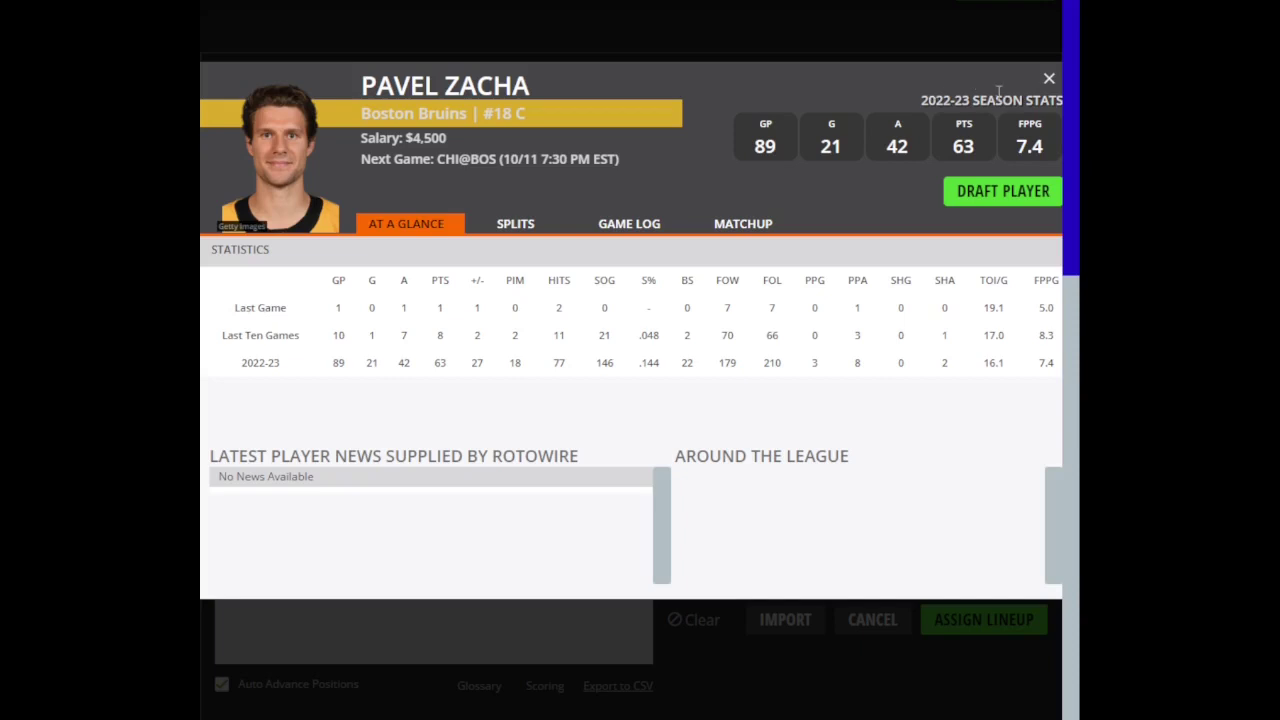
pyautogui.click(1049, 80)
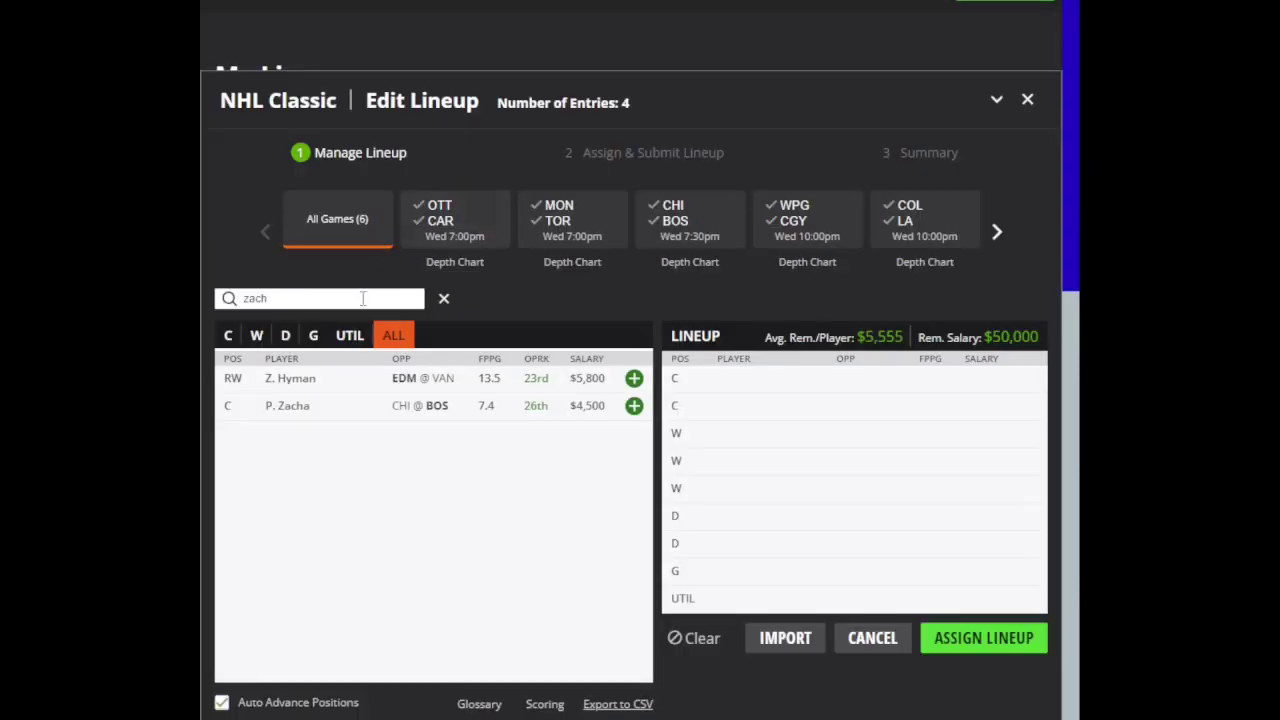
# Replace the player search with "hube" and review J. Huberdeau's statistics card
pyautogui.write('ary')
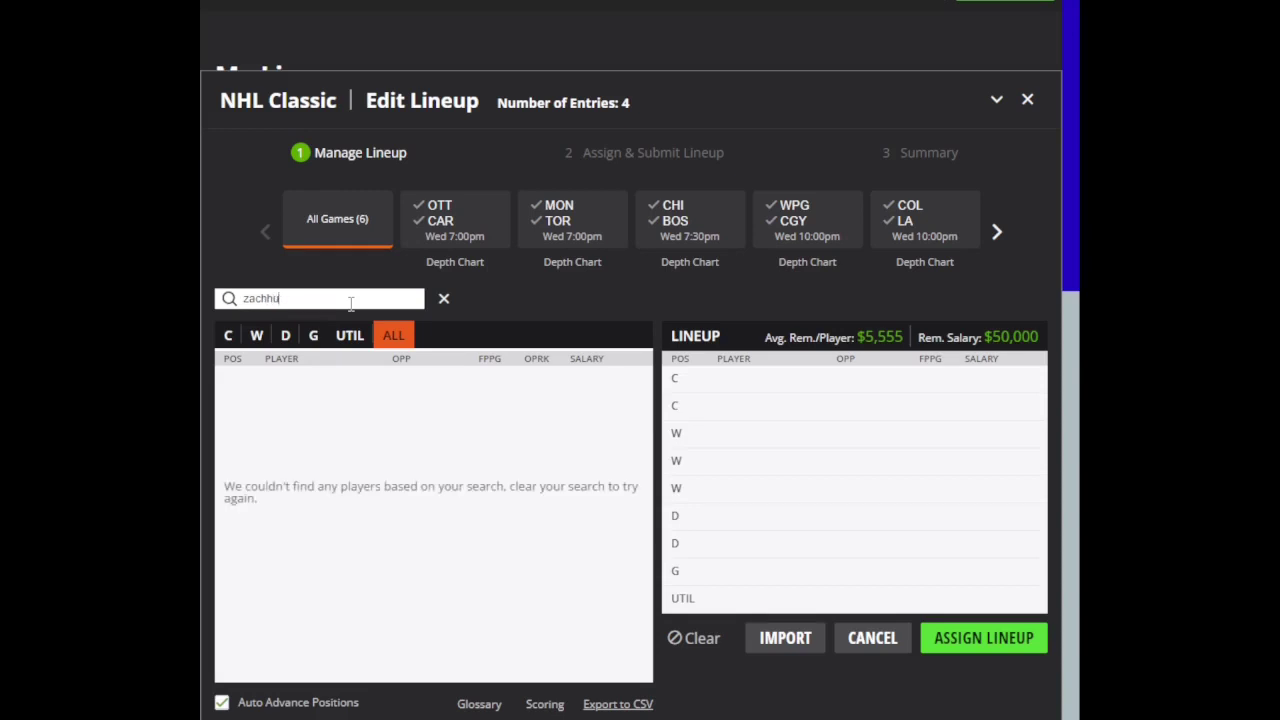
pyautogui.press('BackSpace')
pyautogui.press('BackSpace')
pyautogui.press('BackSpace')
pyautogui.press('BackSpace')
pyautogui.press('BackSpace')
pyautogui.press('BackSpace')
pyautogui.press('BackSpace')
pyautogui.write('hube')
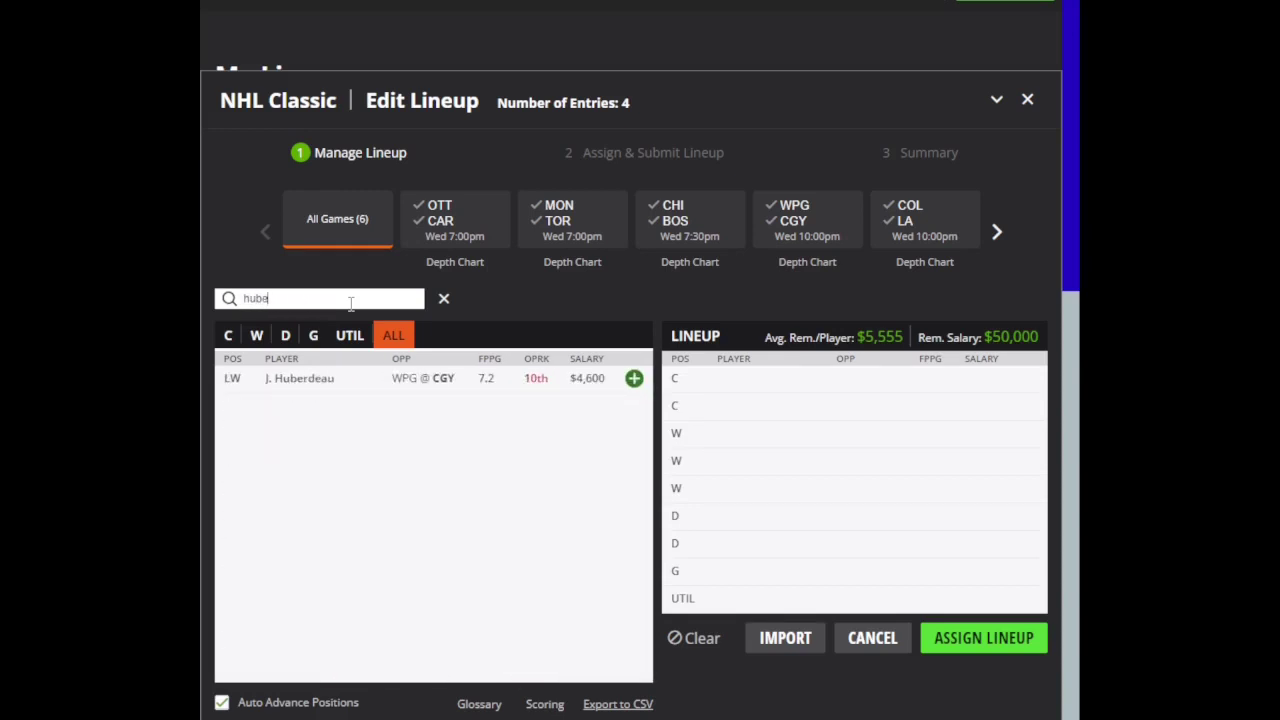
pyautogui.click(299, 379)
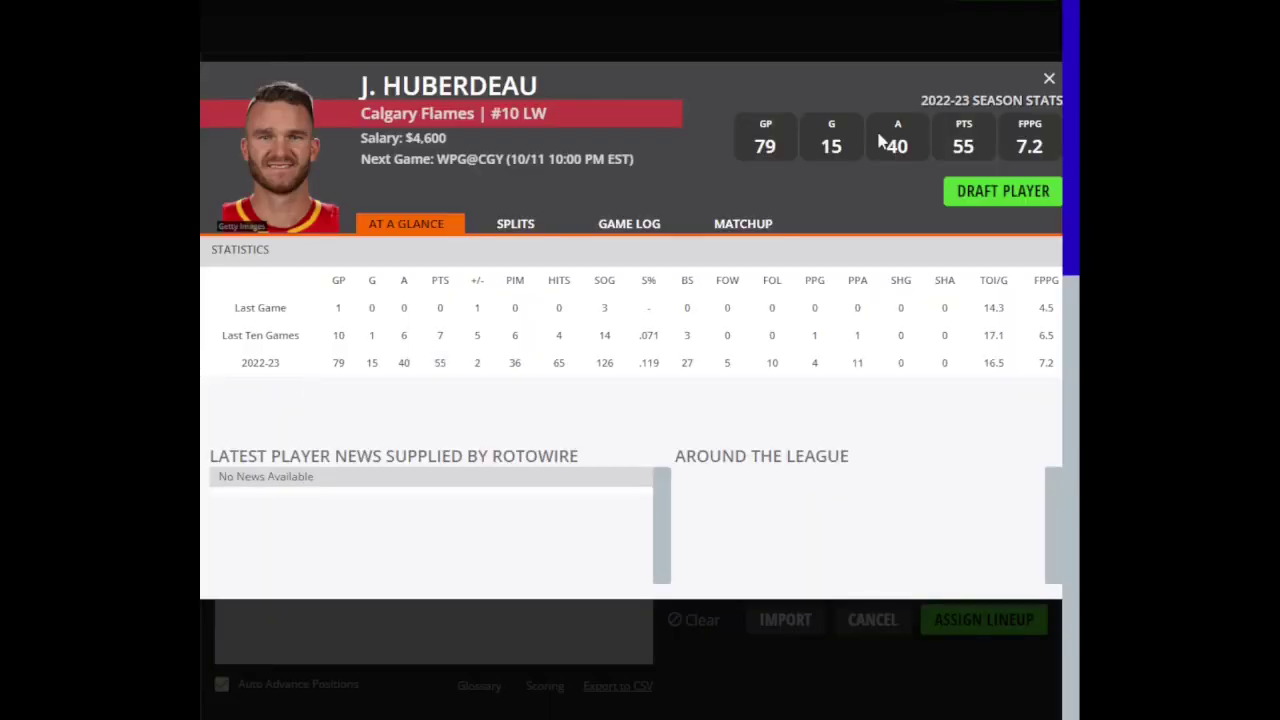
pyautogui.click(1048, 80)
# Search the players for "tayl" and review Taylor Hall's statistics card
pyautogui.doubleClick(396, 300)
pyautogui.write('ta')
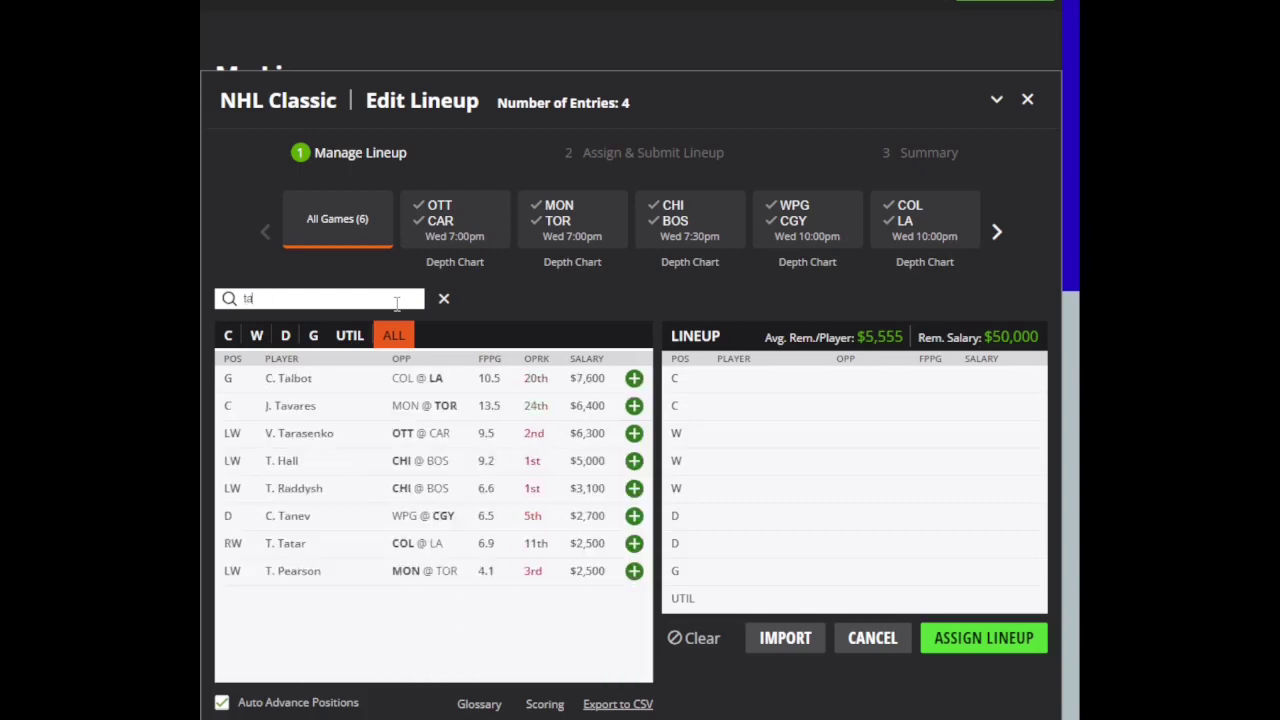
pyautogui.write('yl')
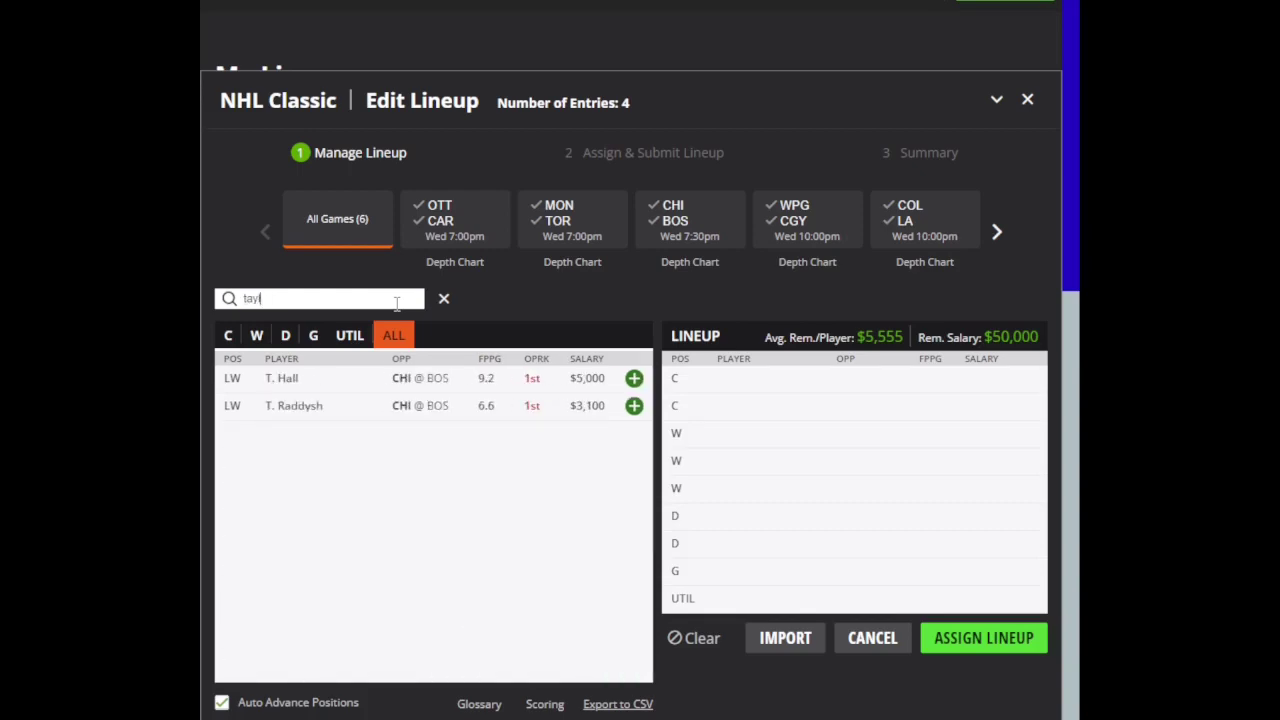
pyautogui.click(280, 381)
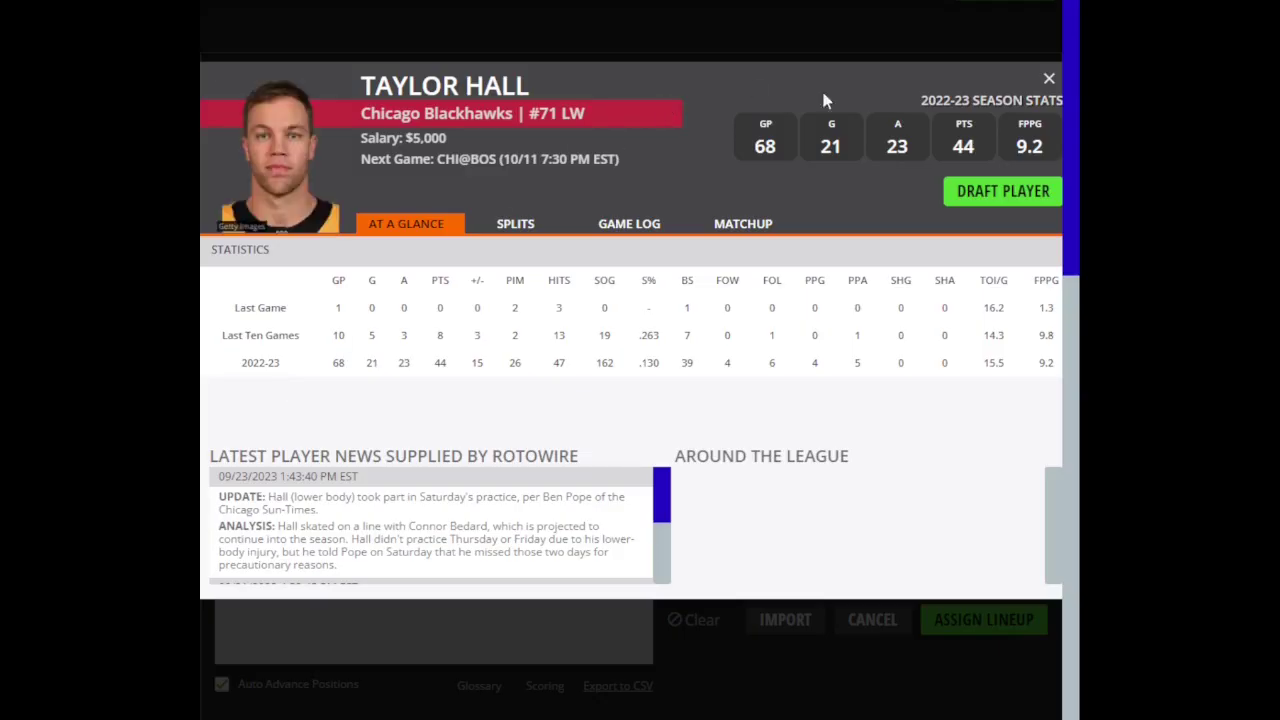
pyautogui.click(1050, 79)
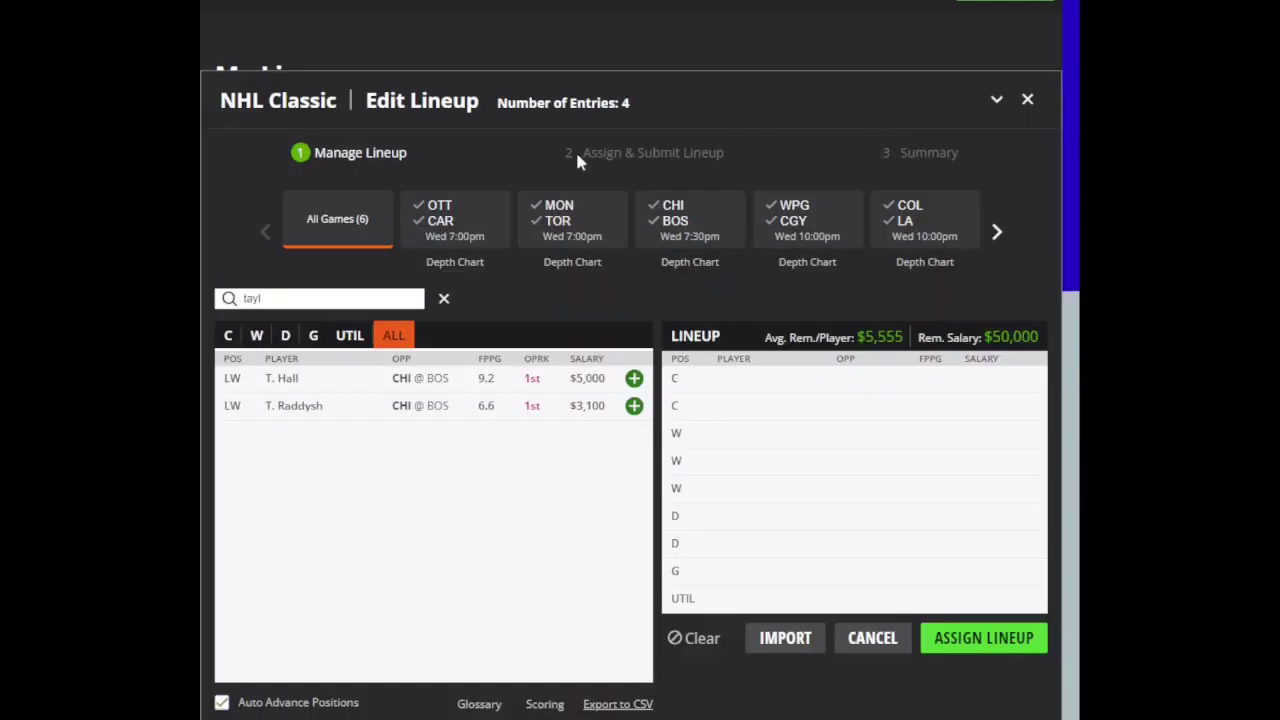
# Search the players for "cole" and review Cole Caufield's statistics card
pyautogui.doubleClick(421, 294)
pyautogui.write('cole')
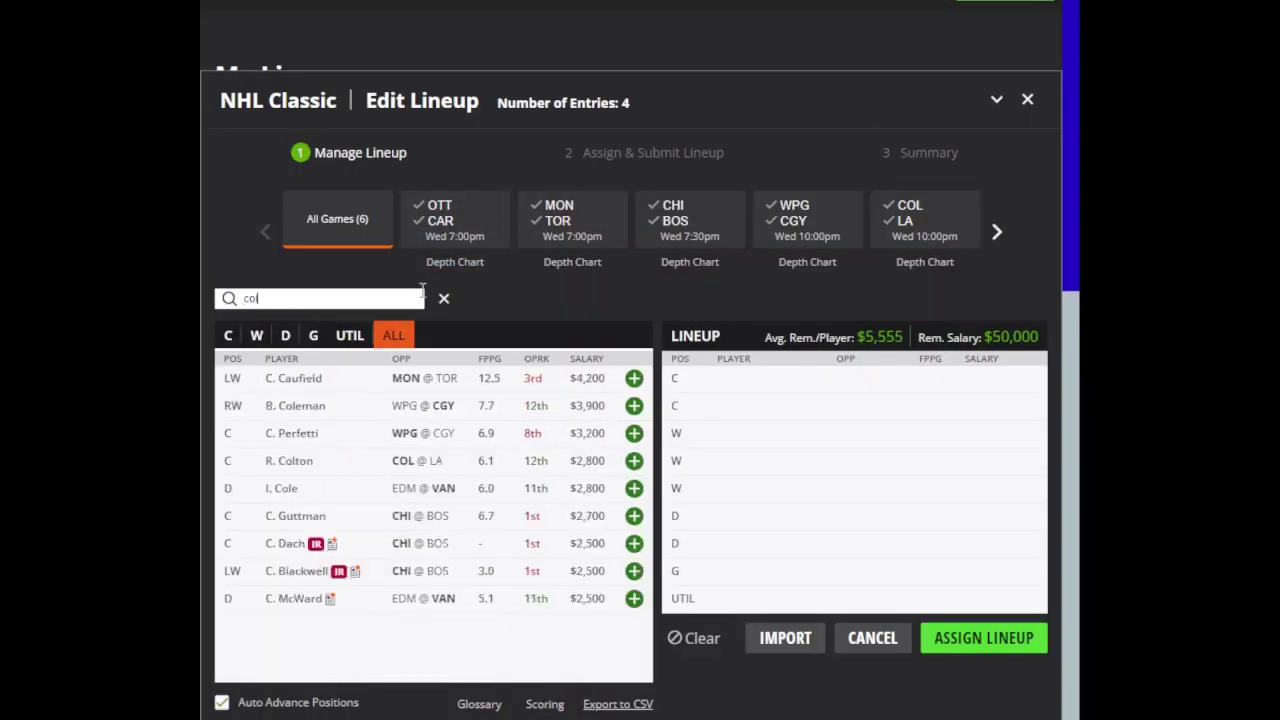
pyautogui.click(305, 387)
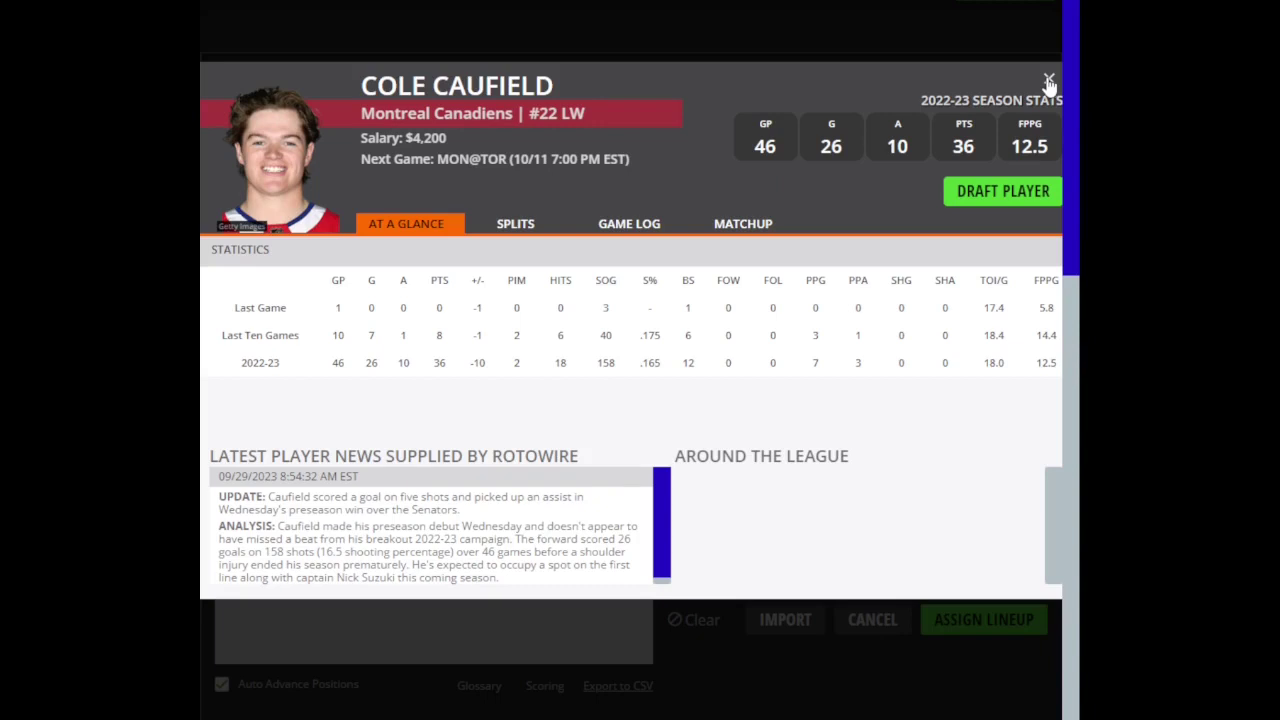
pyautogui.click(1048, 80)
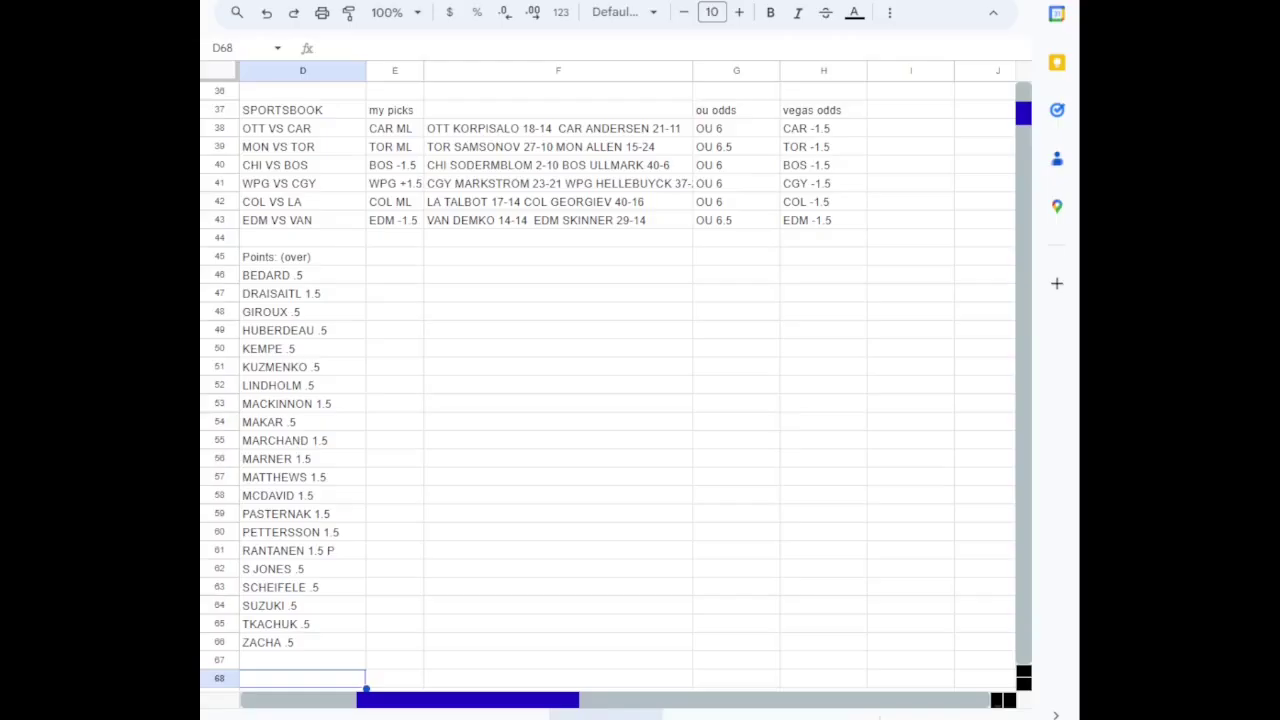
# In the Google Sheets spreadsheet, go through each SPORTSBOOK matchup and its "my picks" entry, from OTT VS CAR to EDM VS VAN
pyautogui.click(278, 115)
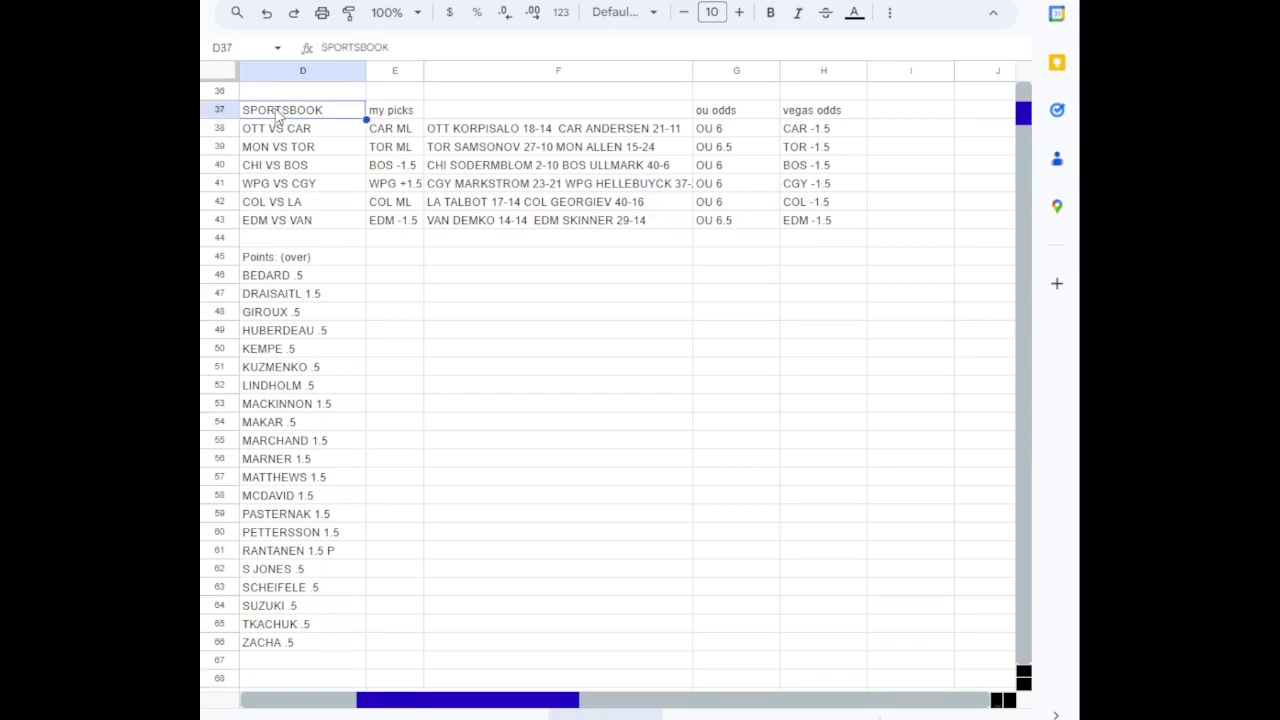
pyautogui.press('Down')
pyautogui.press('Right')
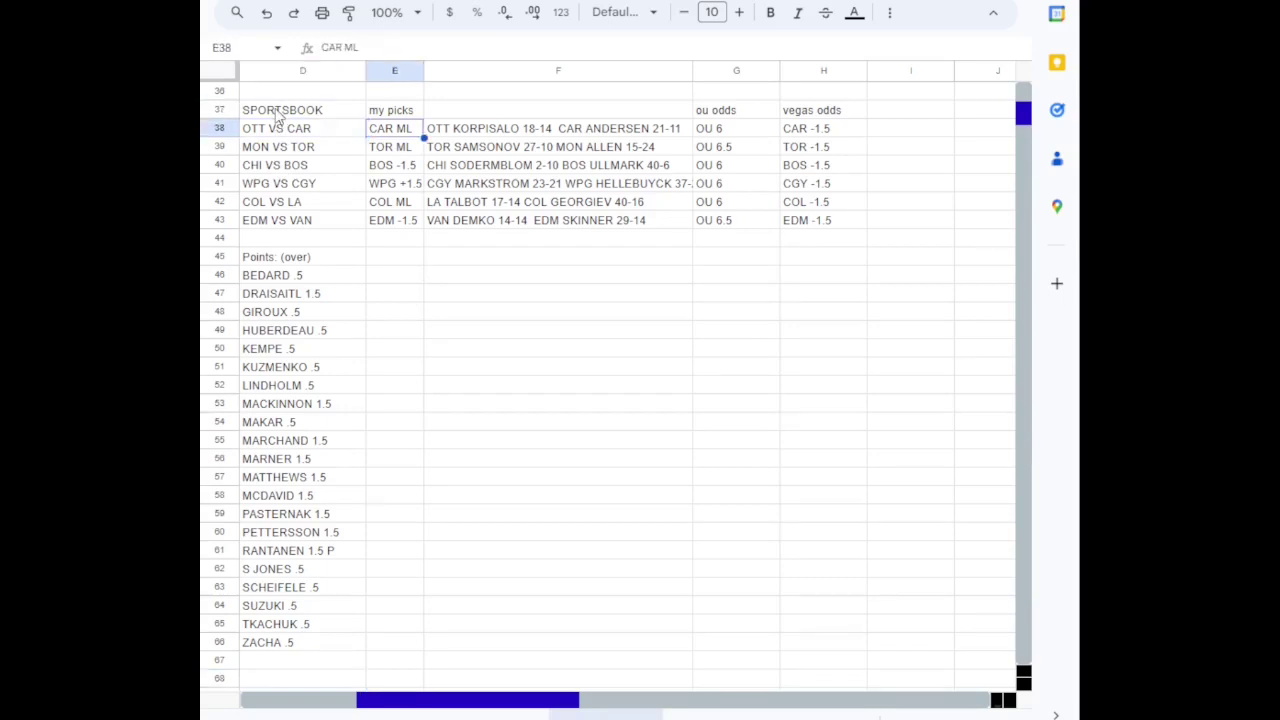
pyautogui.press('Left')
pyautogui.press('Right')
pyautogui.click(304, 155)
pyautogui.press('Right')
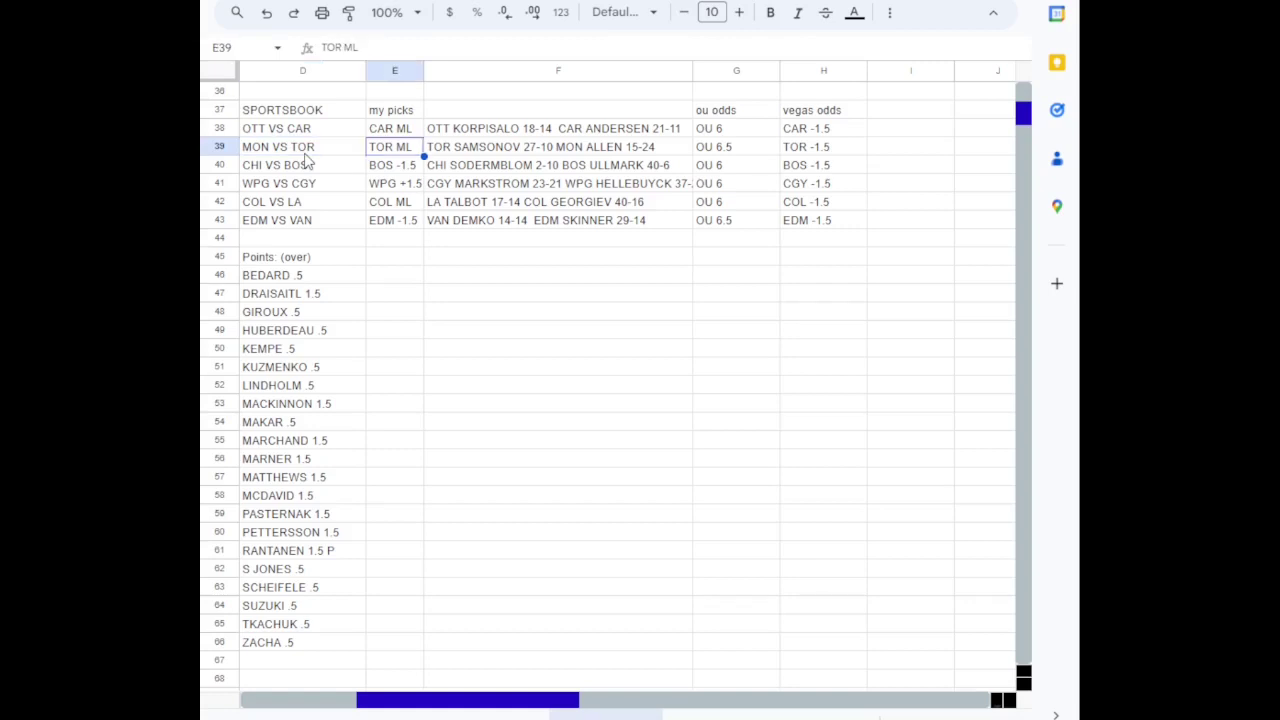
pyautogui.press('Down')
pyautogui.press('Left')
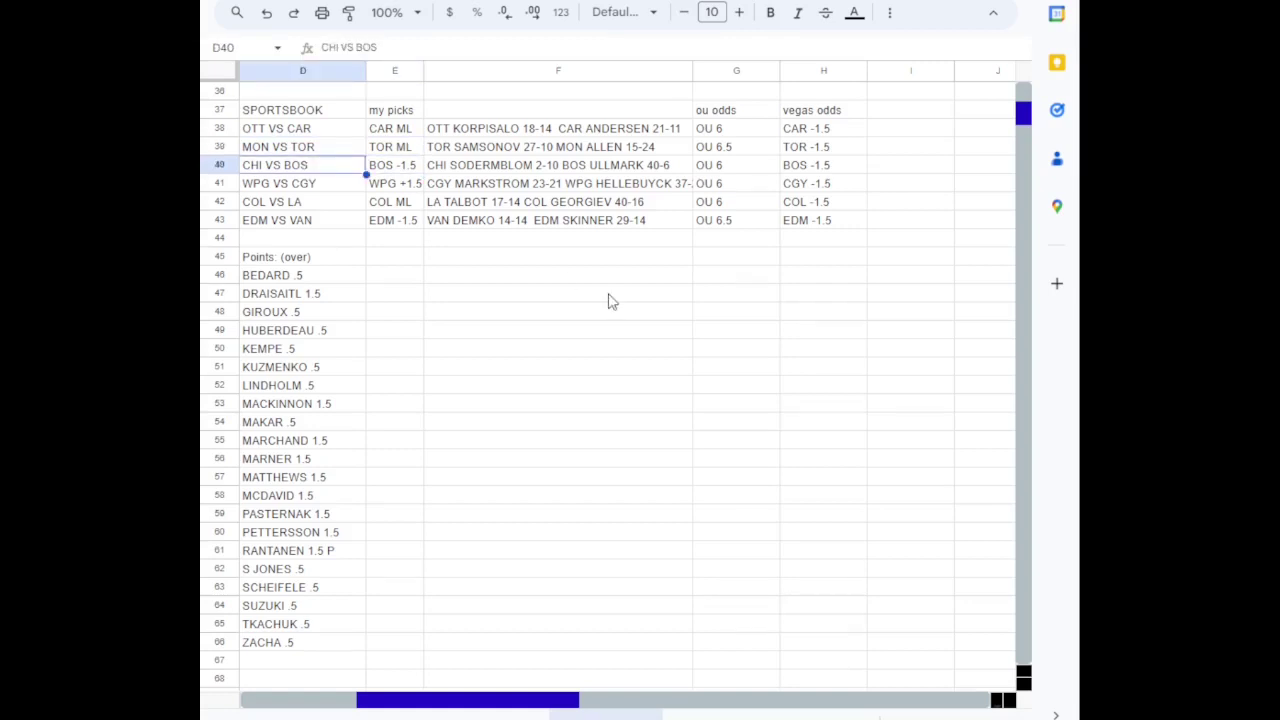
pyautogui.press('Right')
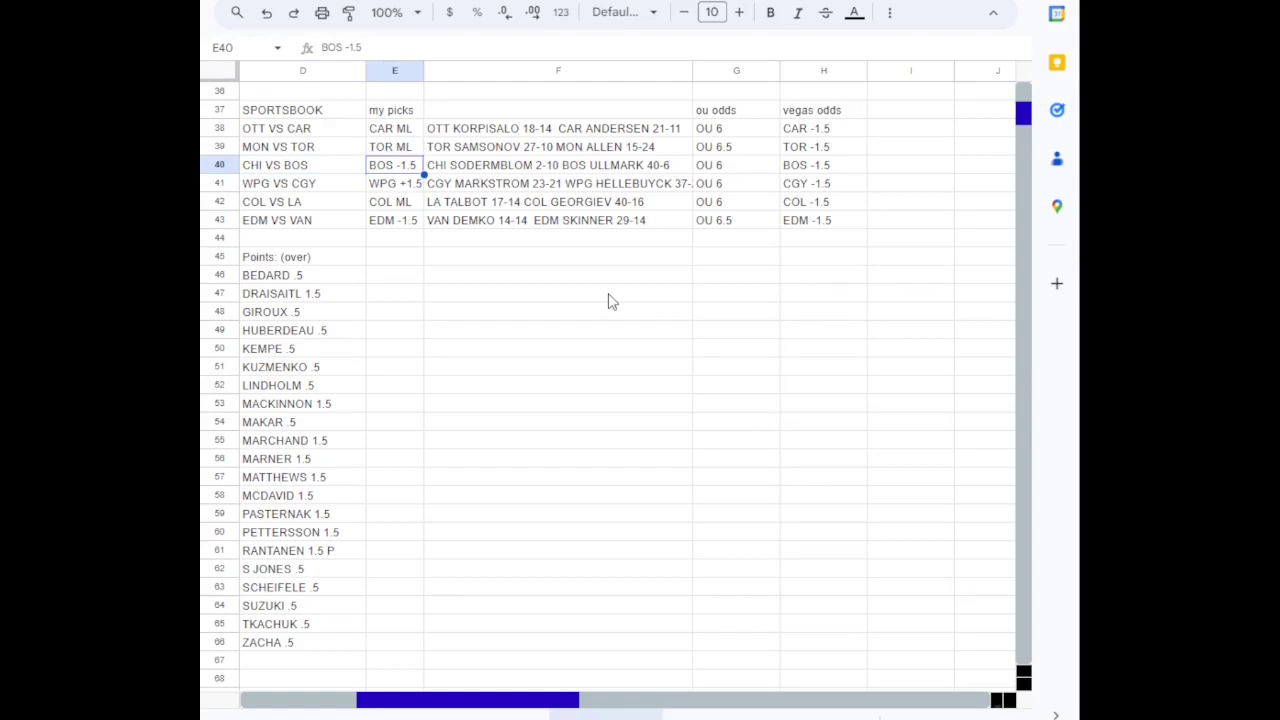
pyautogui.press('Left')
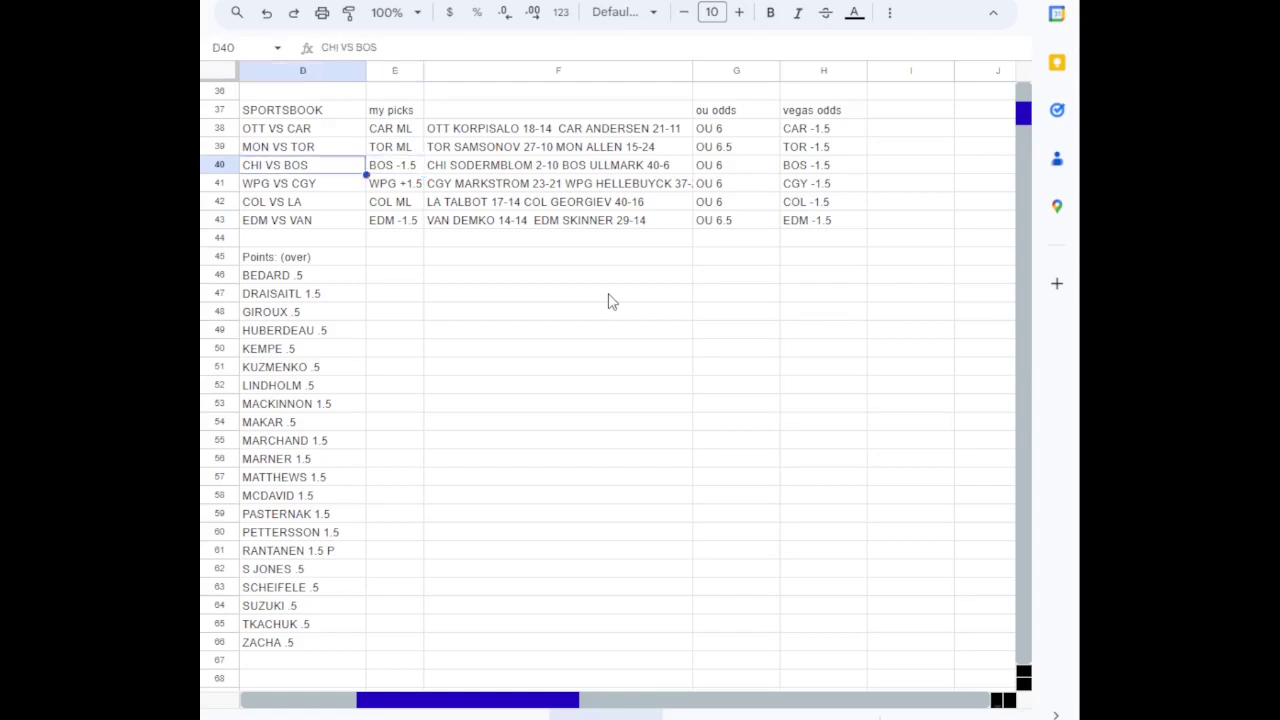
pyautogui.press('Down')
pyautogui.press('Right')
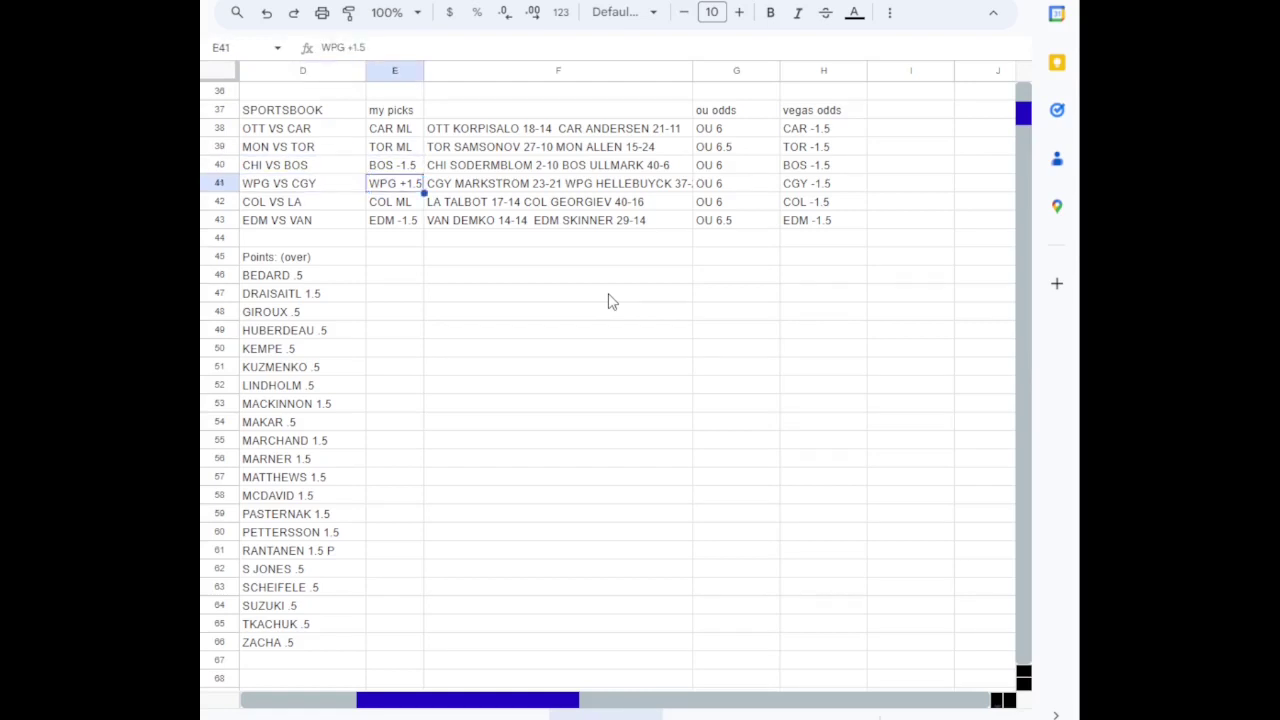
pyautogui.press('Left')
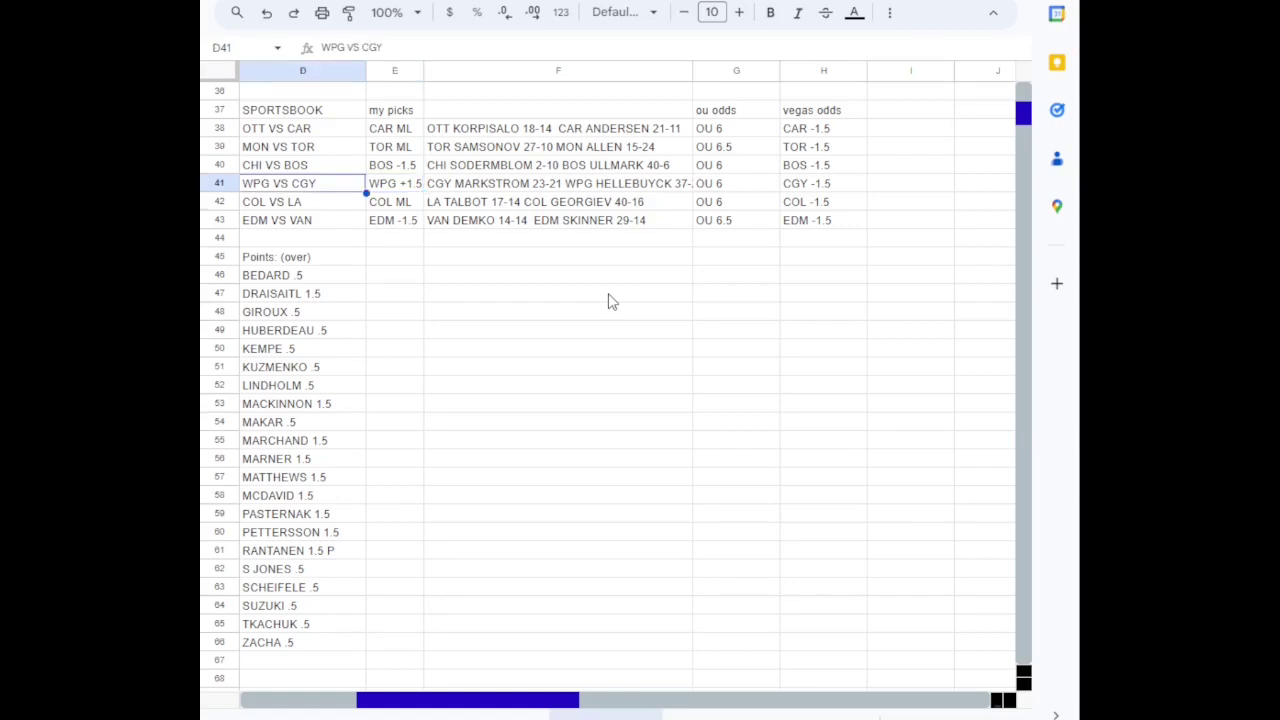
pyautogui.press('Down')
pyautogui.press('Right')
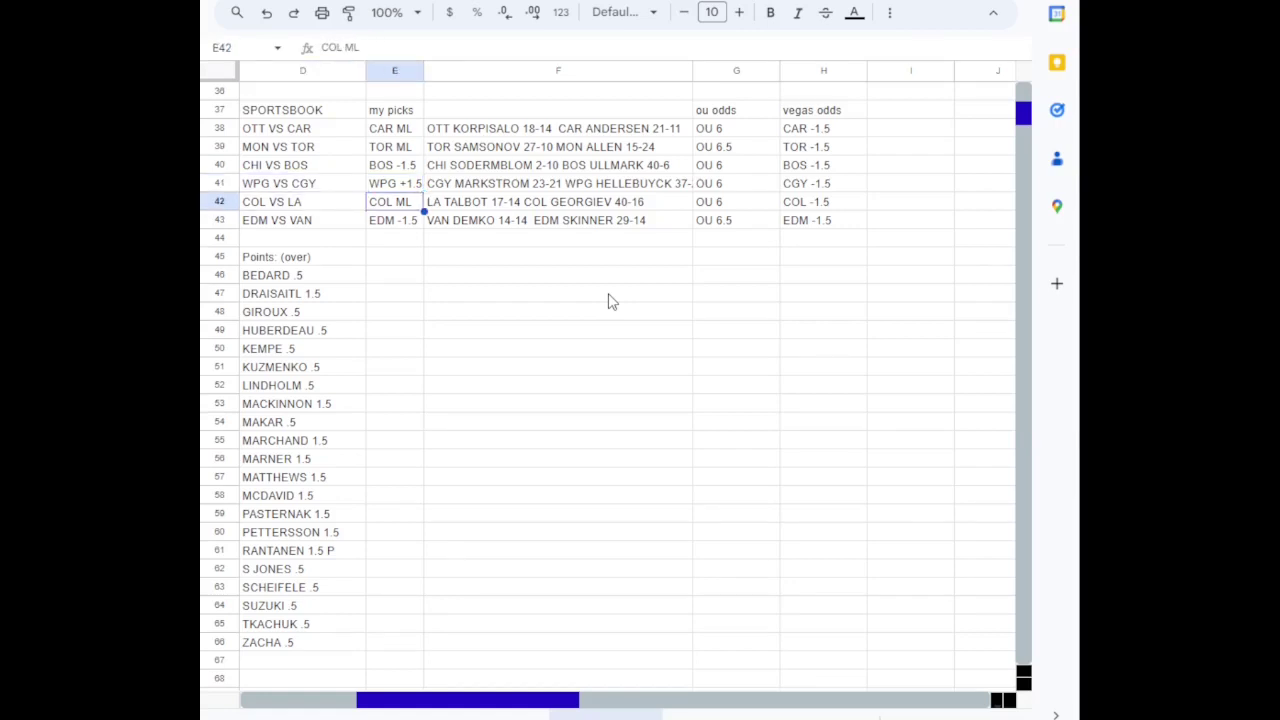
pyautogui.press('Left')
pyautogui.press('Down')
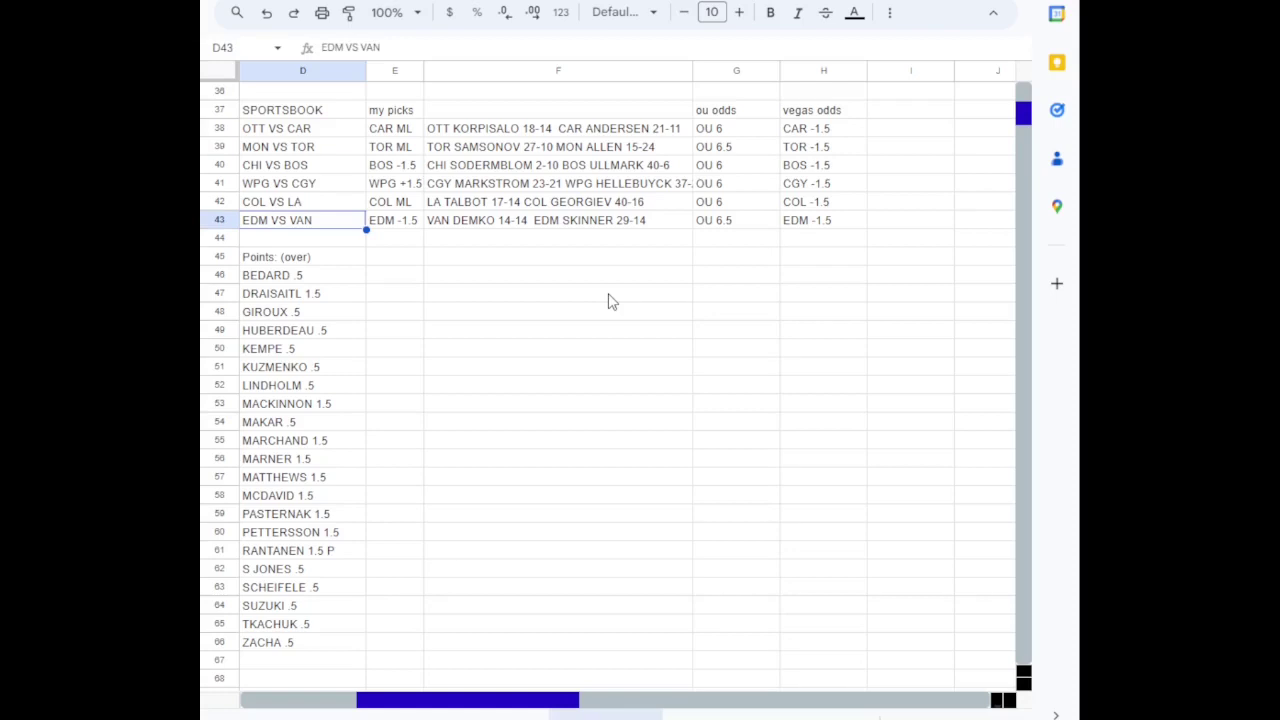
pyautogui.press('Right')
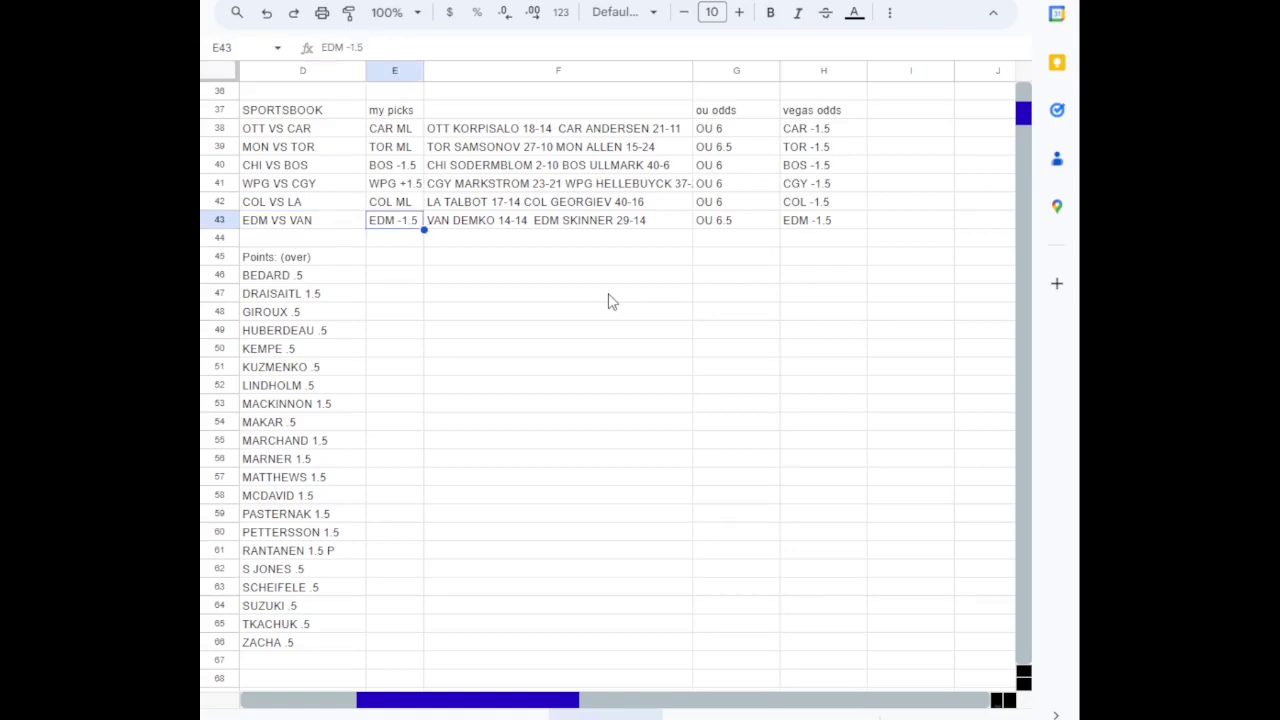
# Go through the Points (over) list player by player, from BEDARD .5 to ZACHA .5
pyautogui.press('Down')
pyautogui.press('Down')
pyautogui.press('Left')
pyautogui.press('Down')
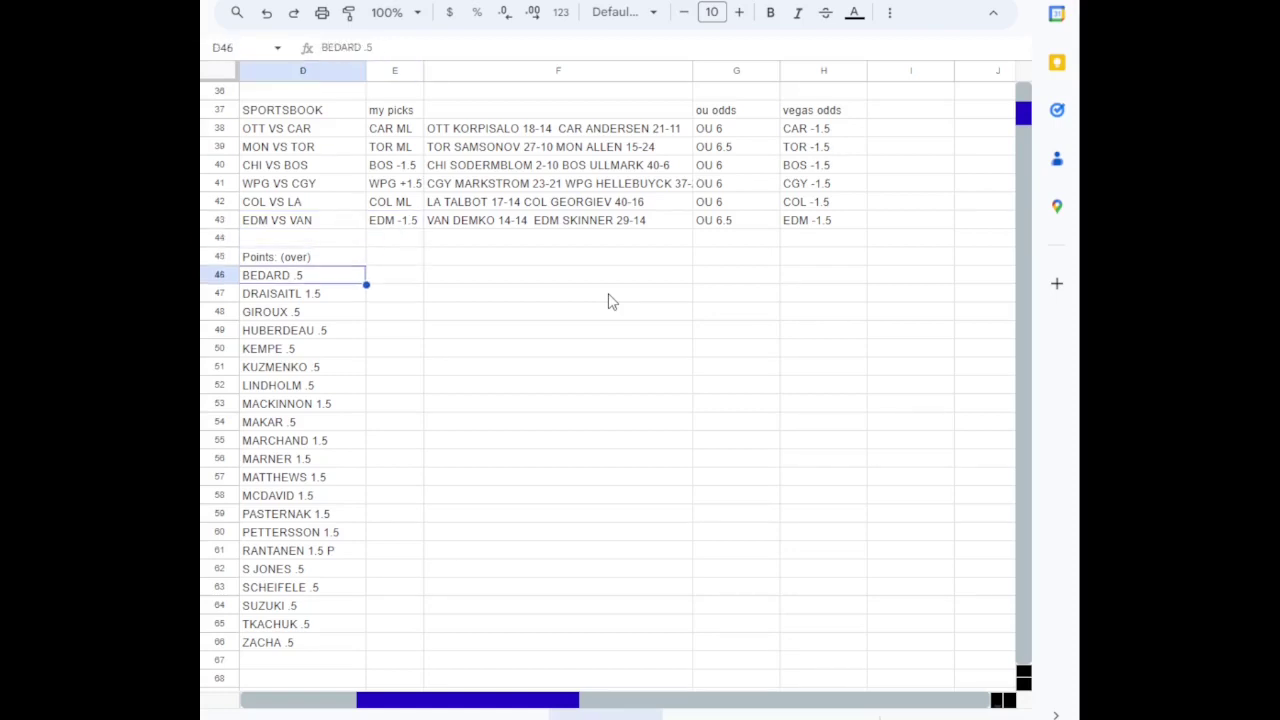
pyautogui.press('Up')
pyautogui.press('Down')
pyautogui.press('Right')
pyautogui.press('Down')
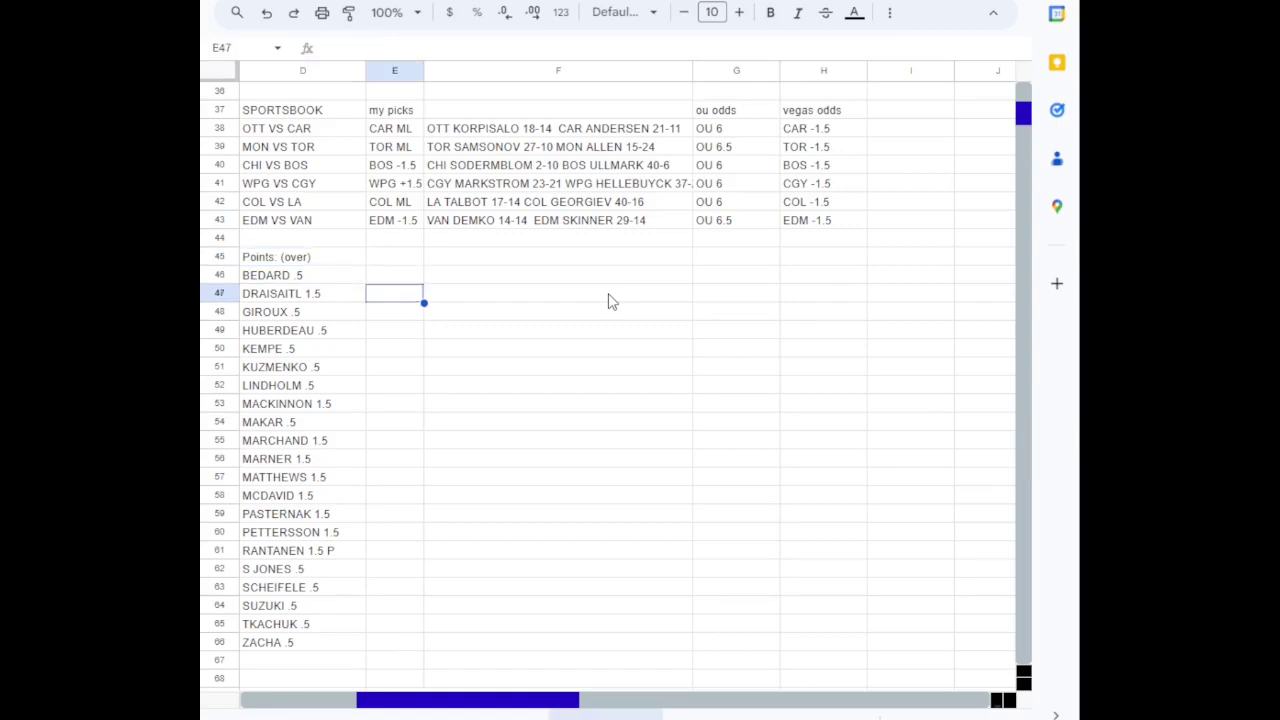
pyautogui.press('Left')
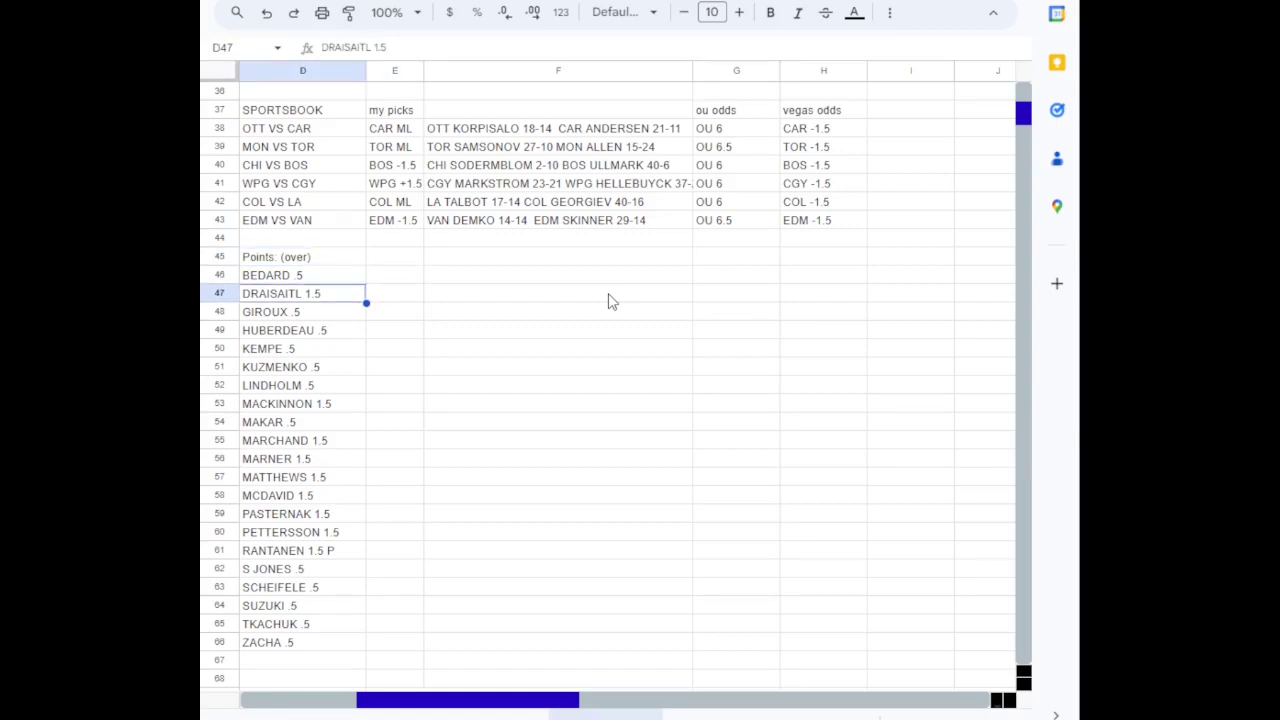
pyautogui.press('Down')
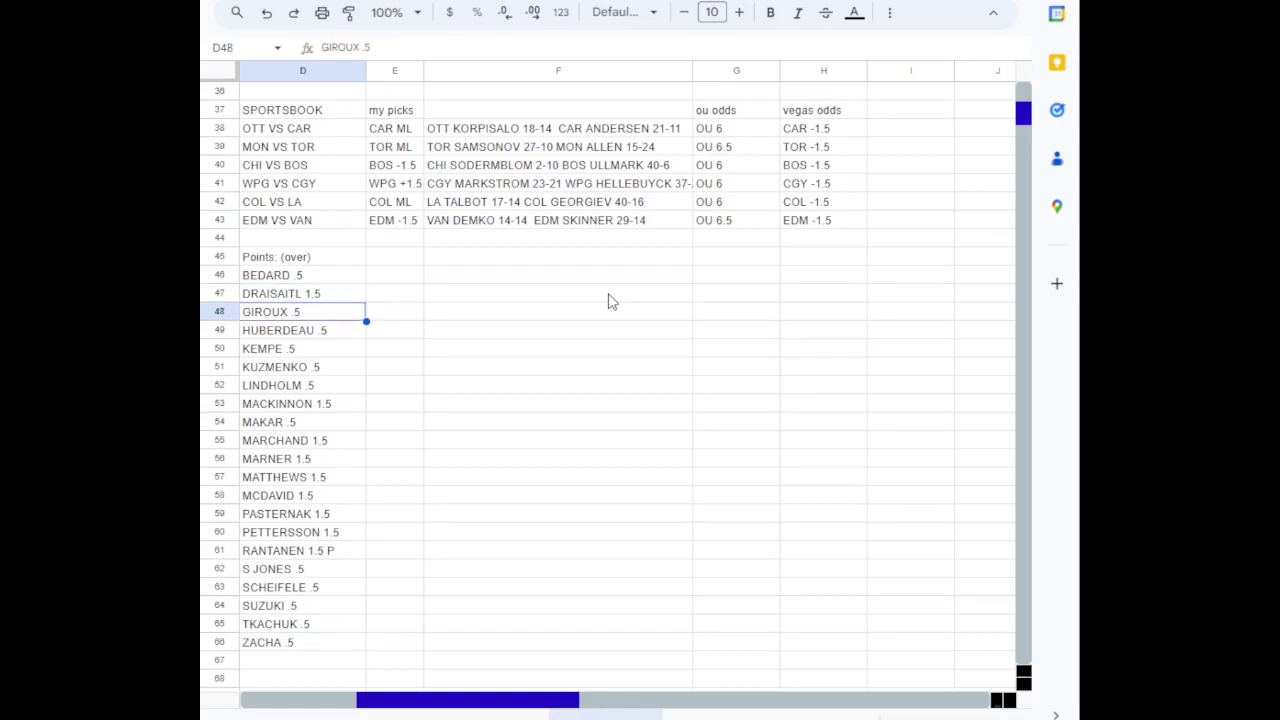
pyautogui.press('Down')
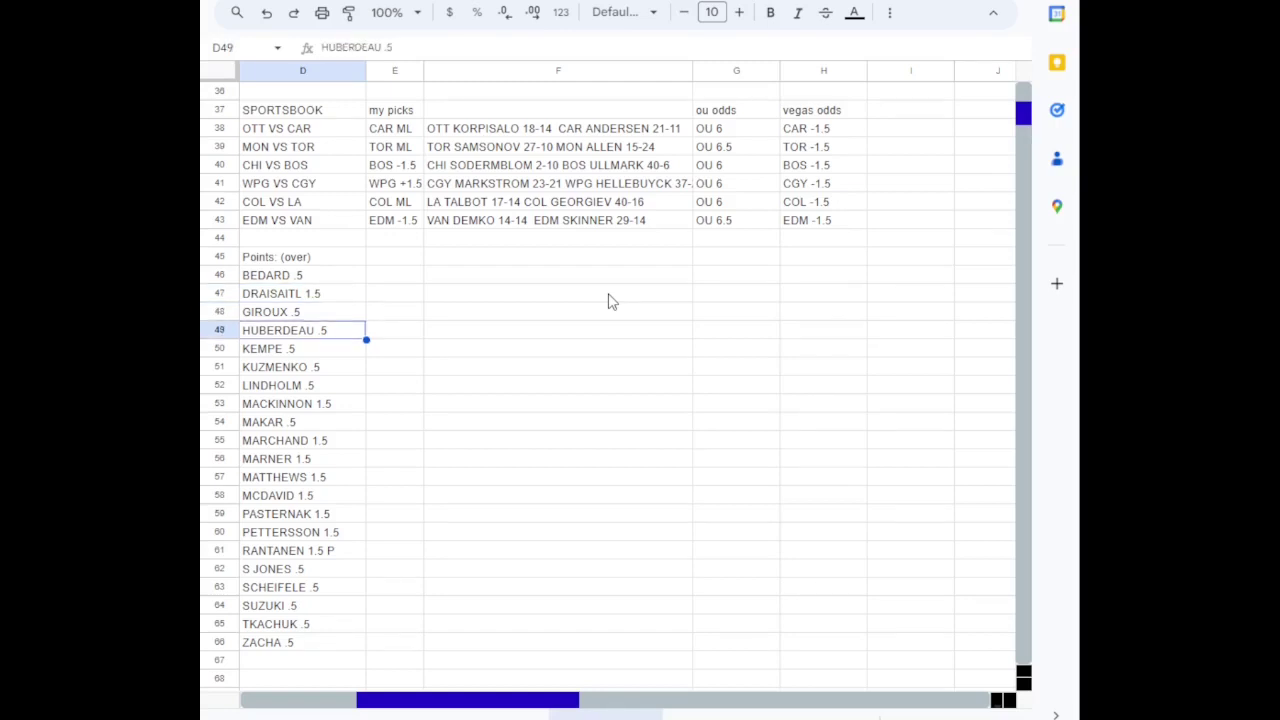
pyautogui.press('Down')
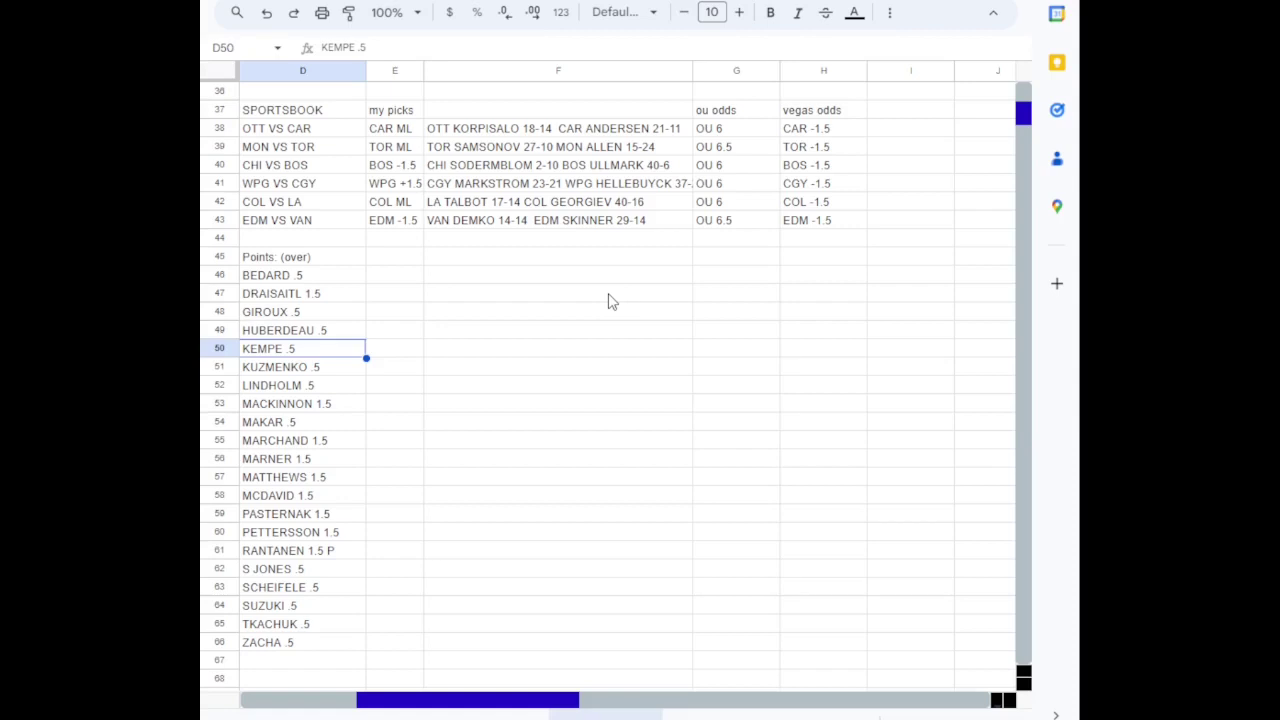
pyautogui.press('Down')
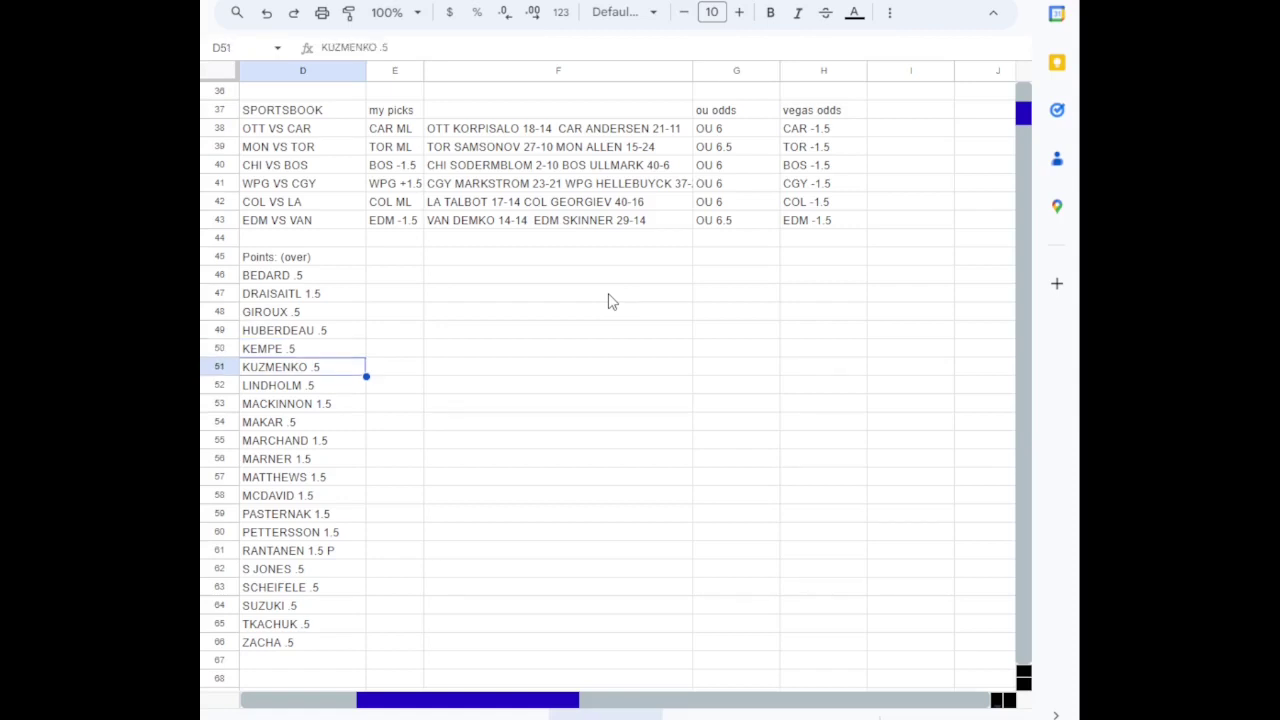
pyautogui.press('Down')
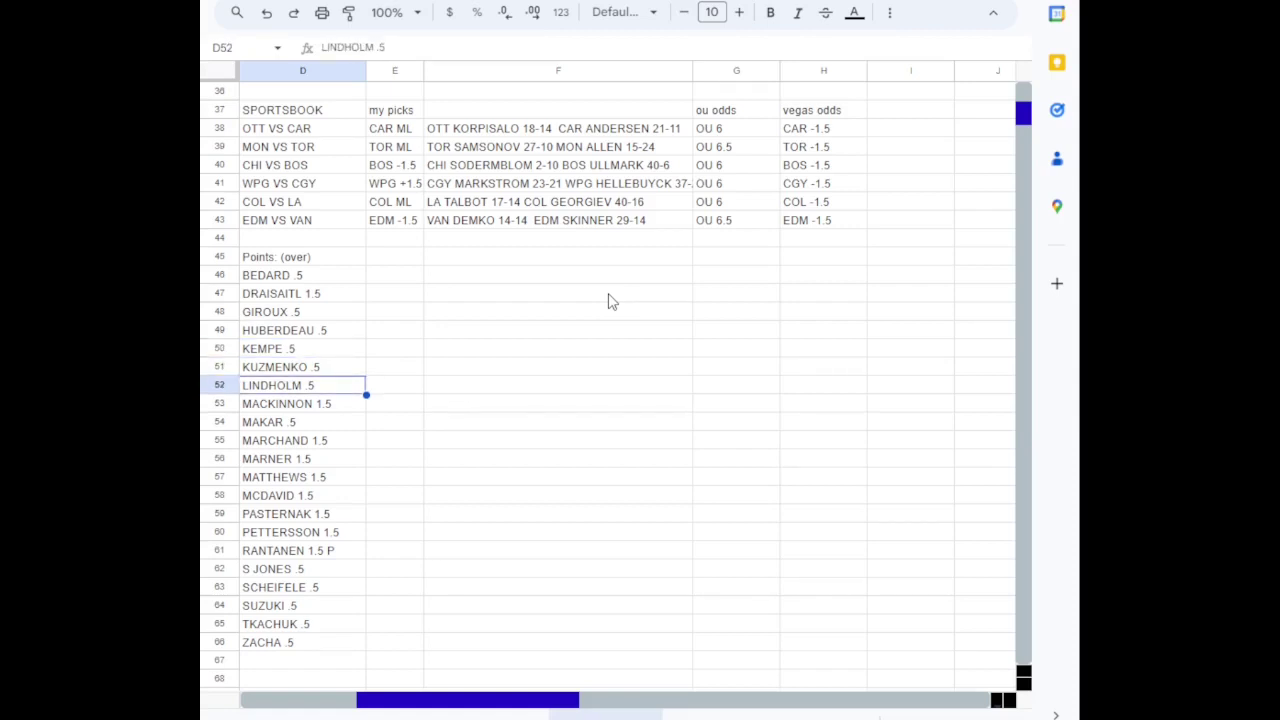
pyautogui.press('Down')
pyautogui.press('Down')
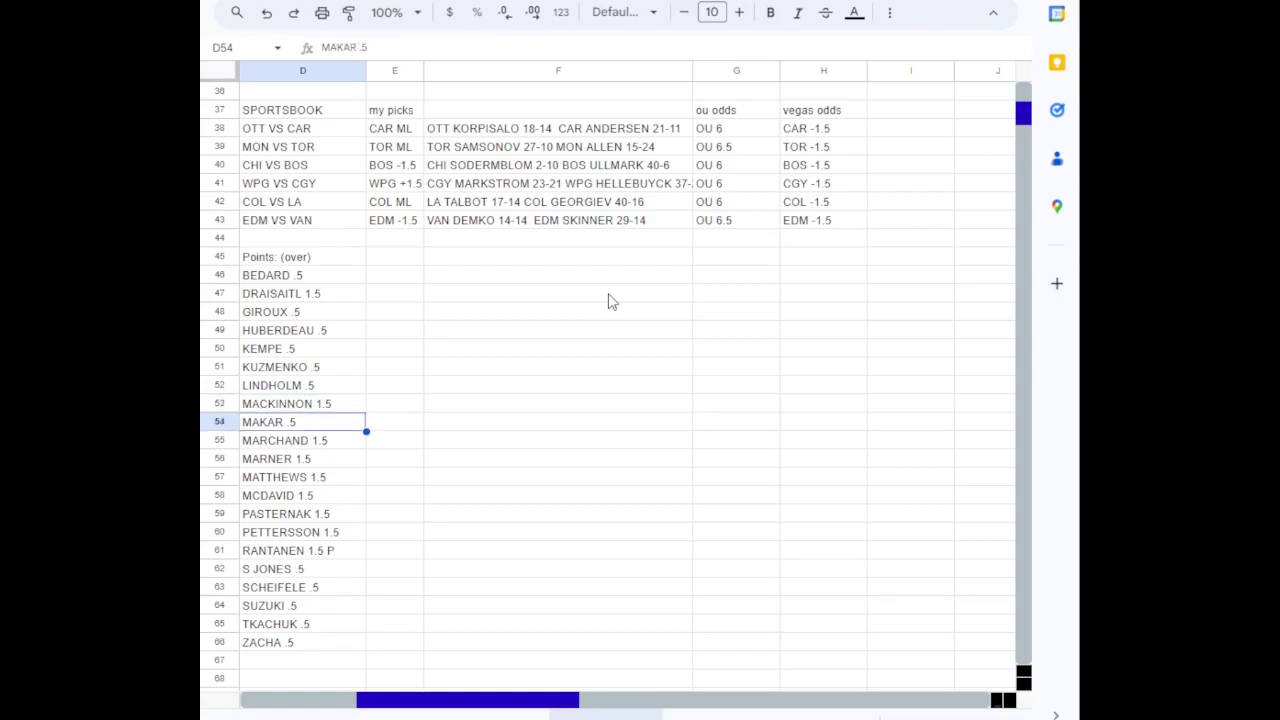
pyautogui.press('Down')
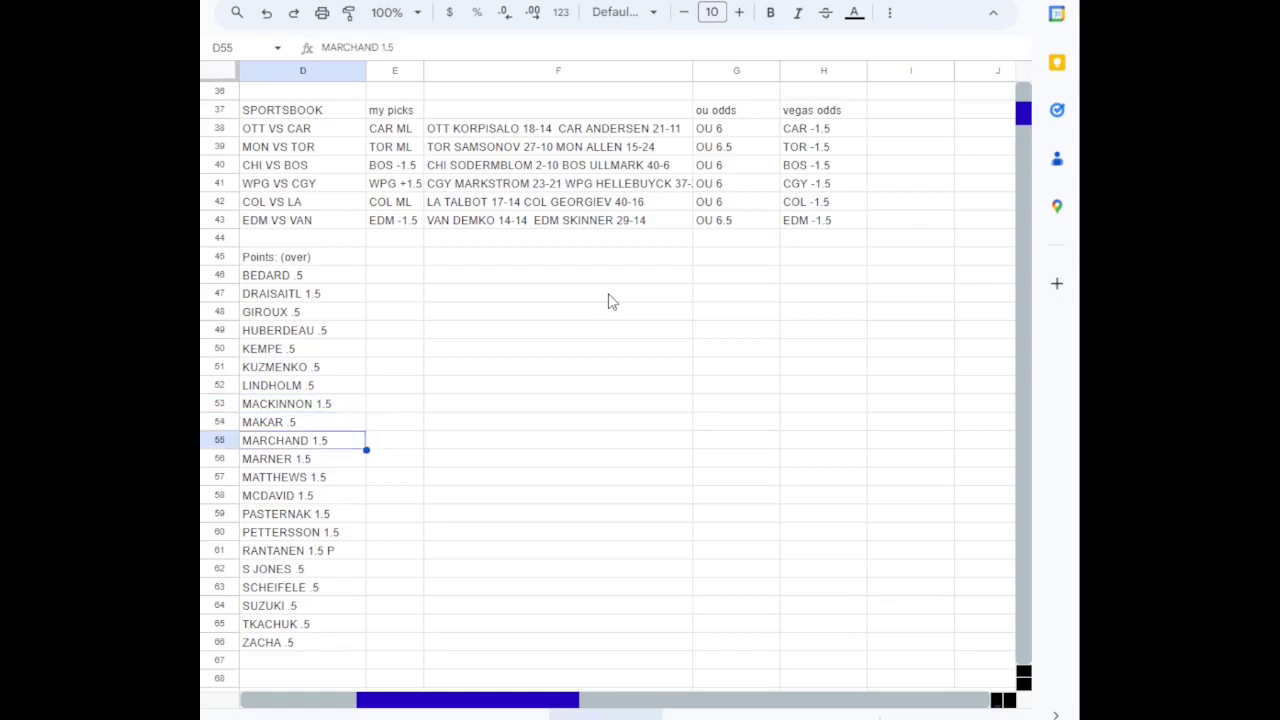
pyautogui.press('Down')
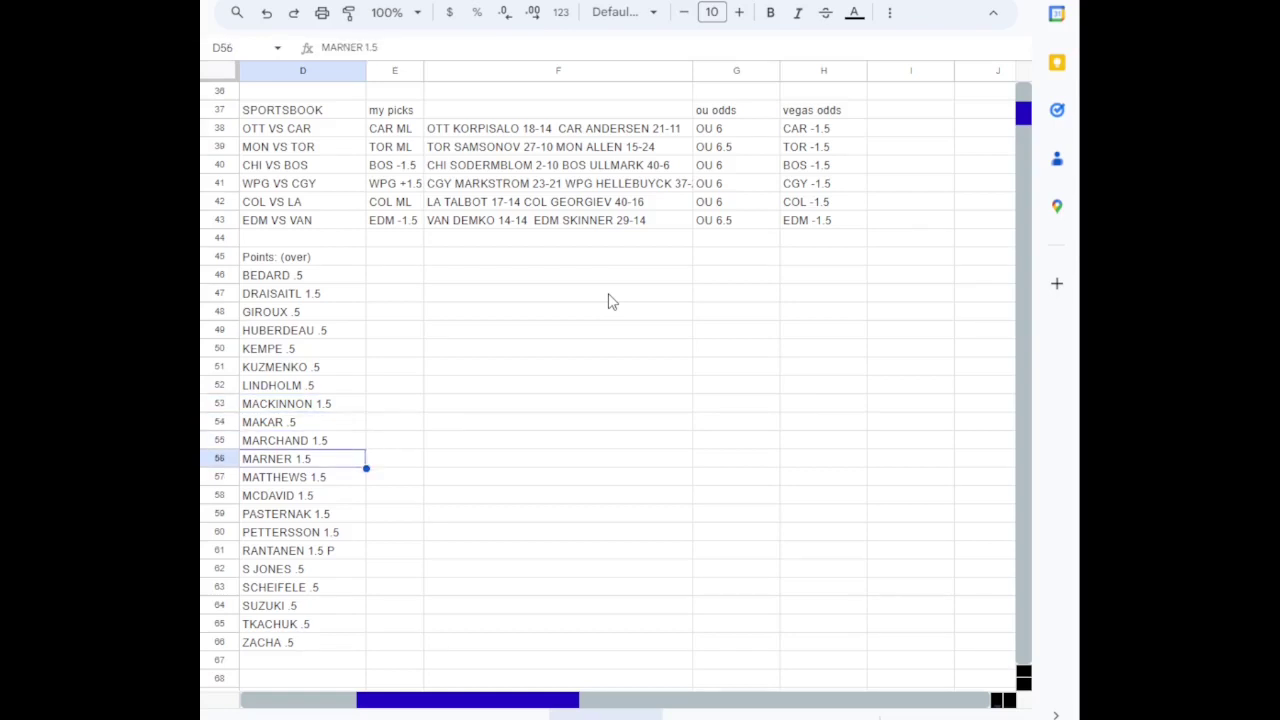
pyautogui.press('Down')
pyautogui.press('Down')
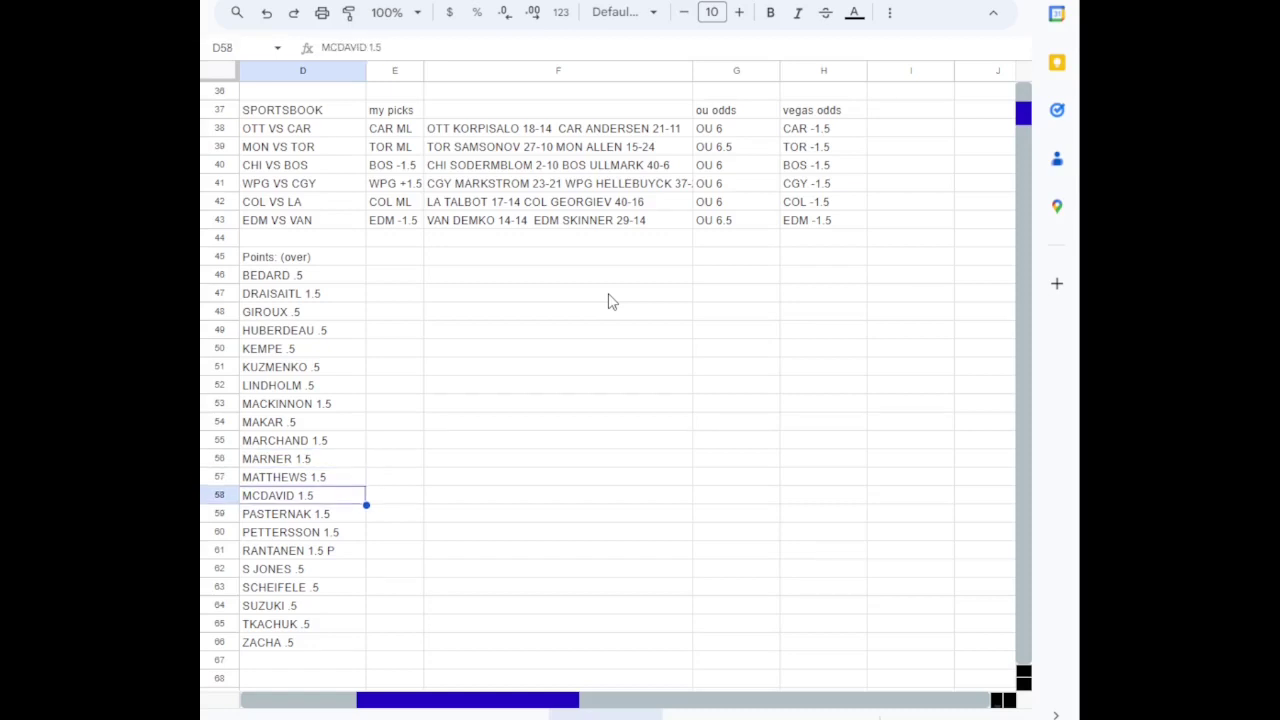
pyautogui.press('Down')
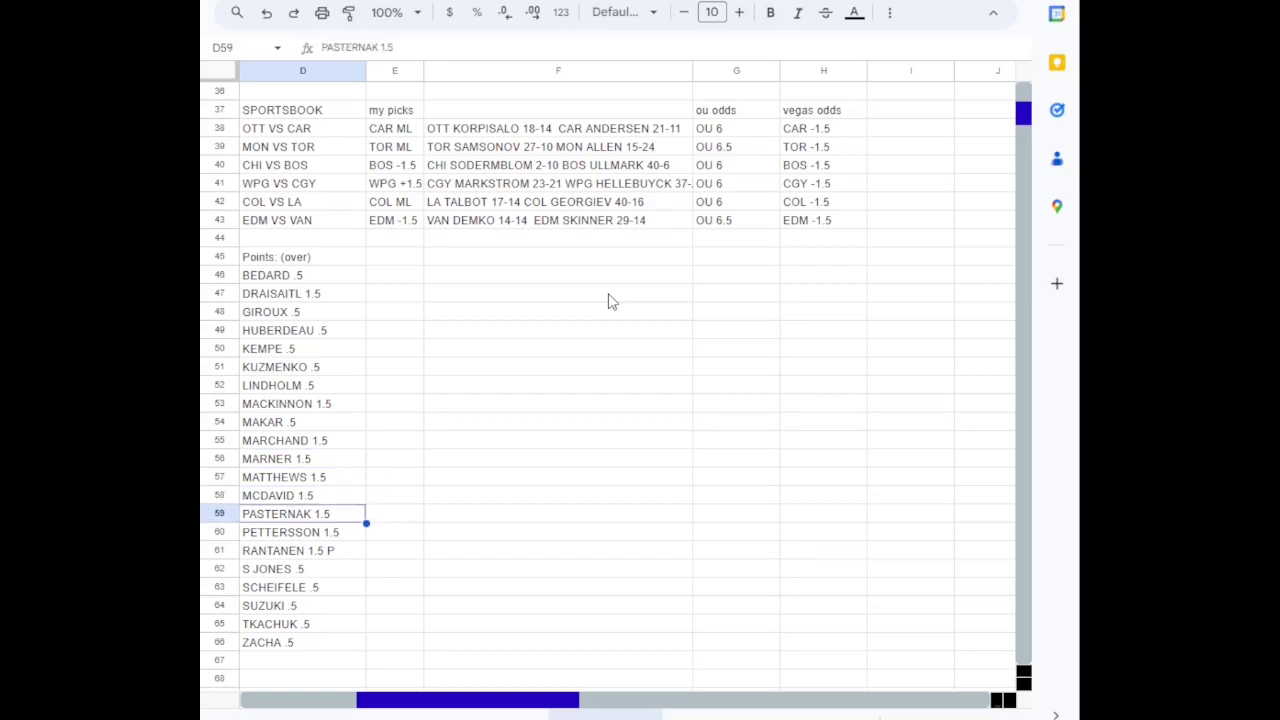
pyautogui.press('Down')
pyautogui.press('Down')
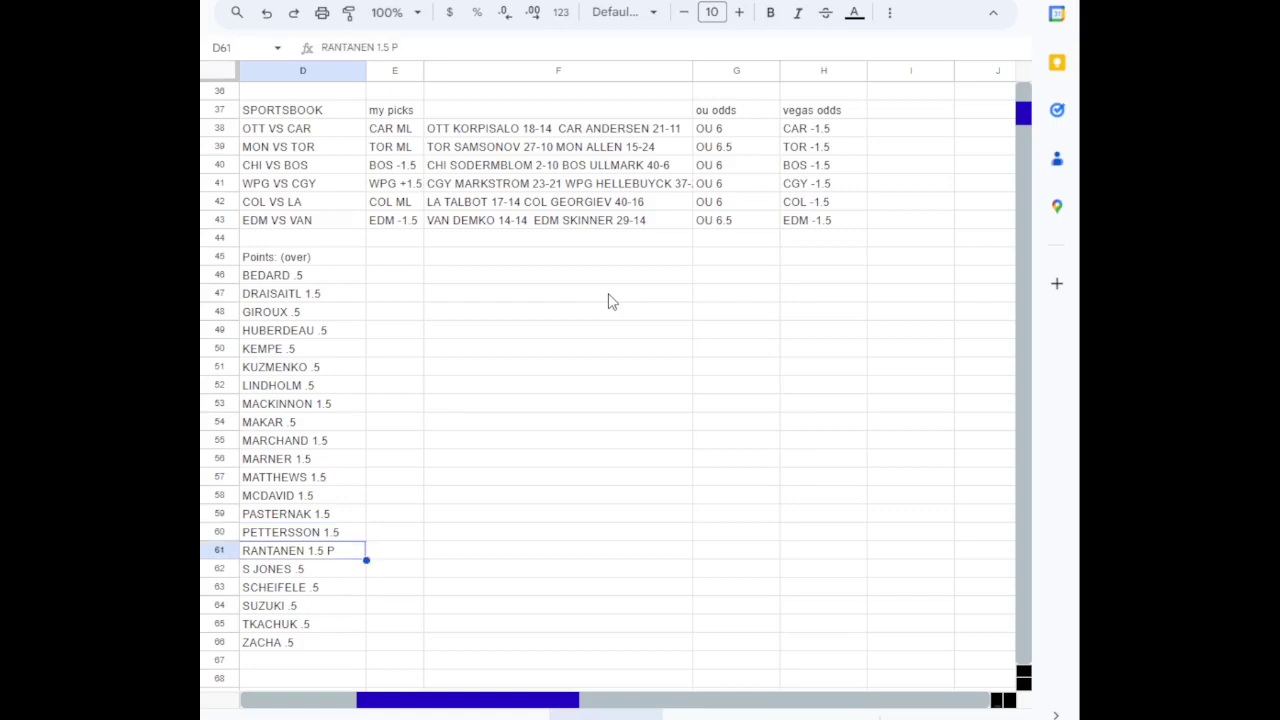
pyautogui.press('Down')
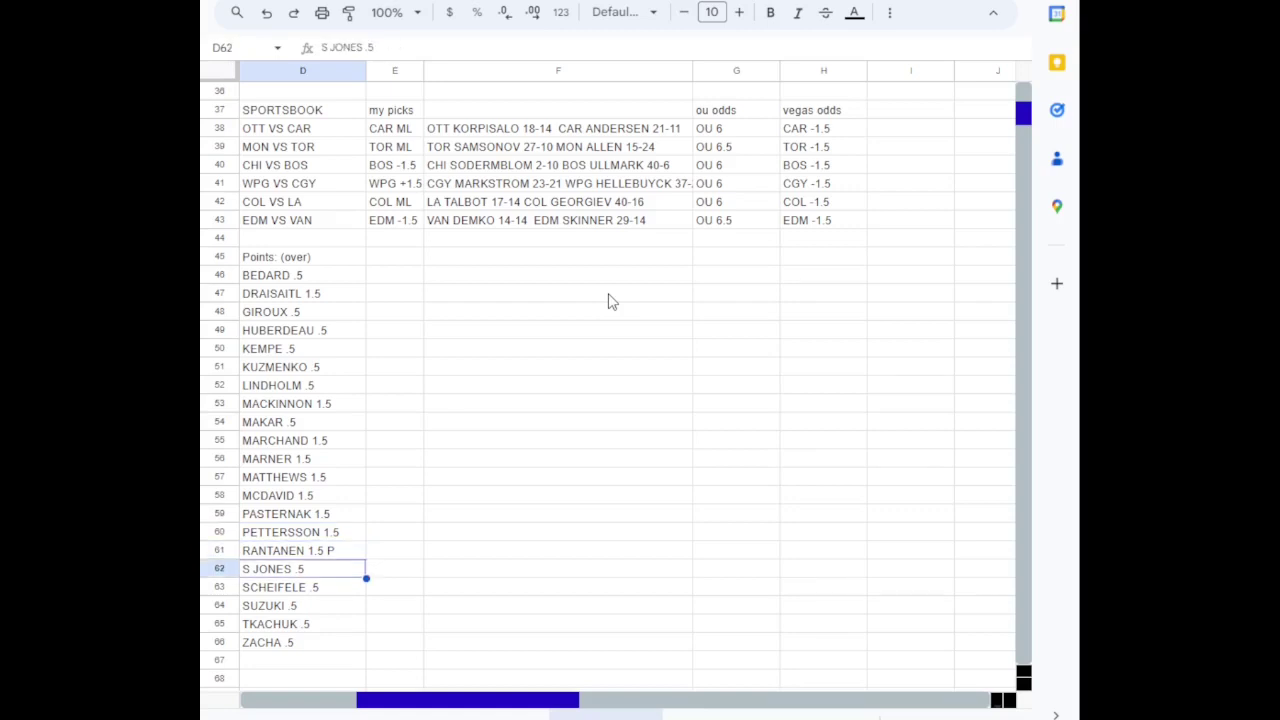
pyautogui.press('Down')
pyautogui.press('Down')
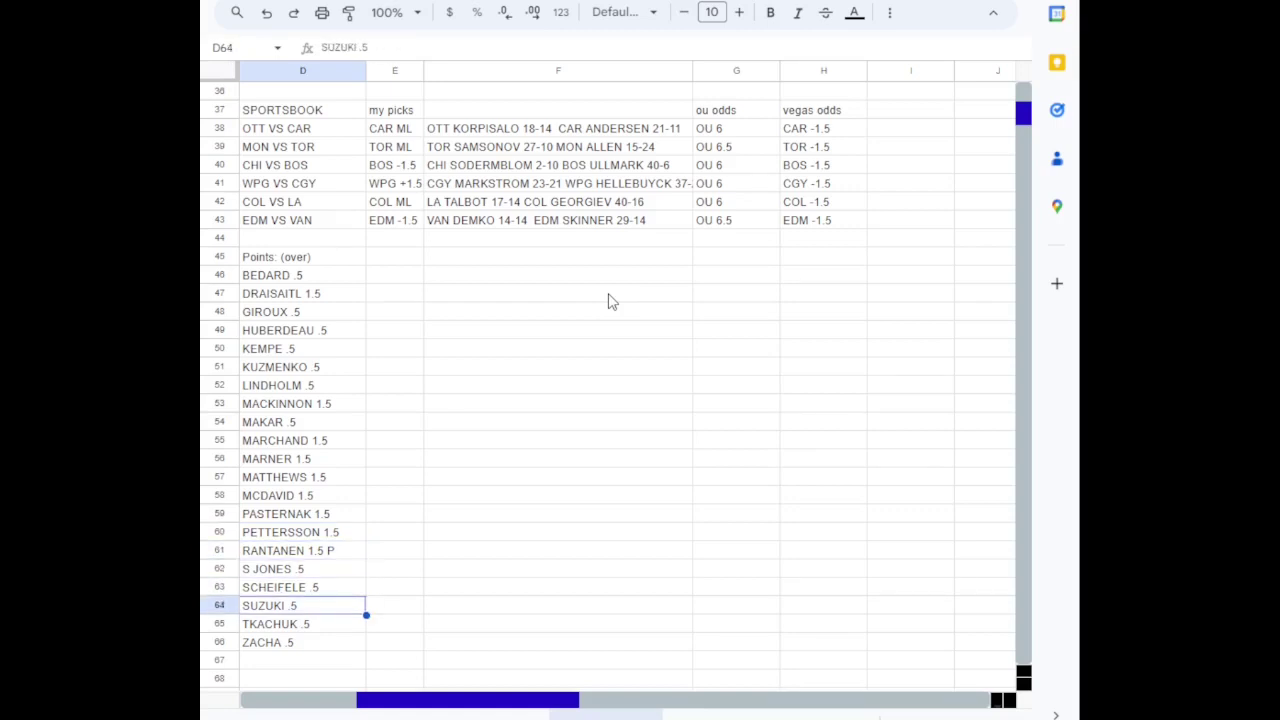
pyautogui.press('Down')
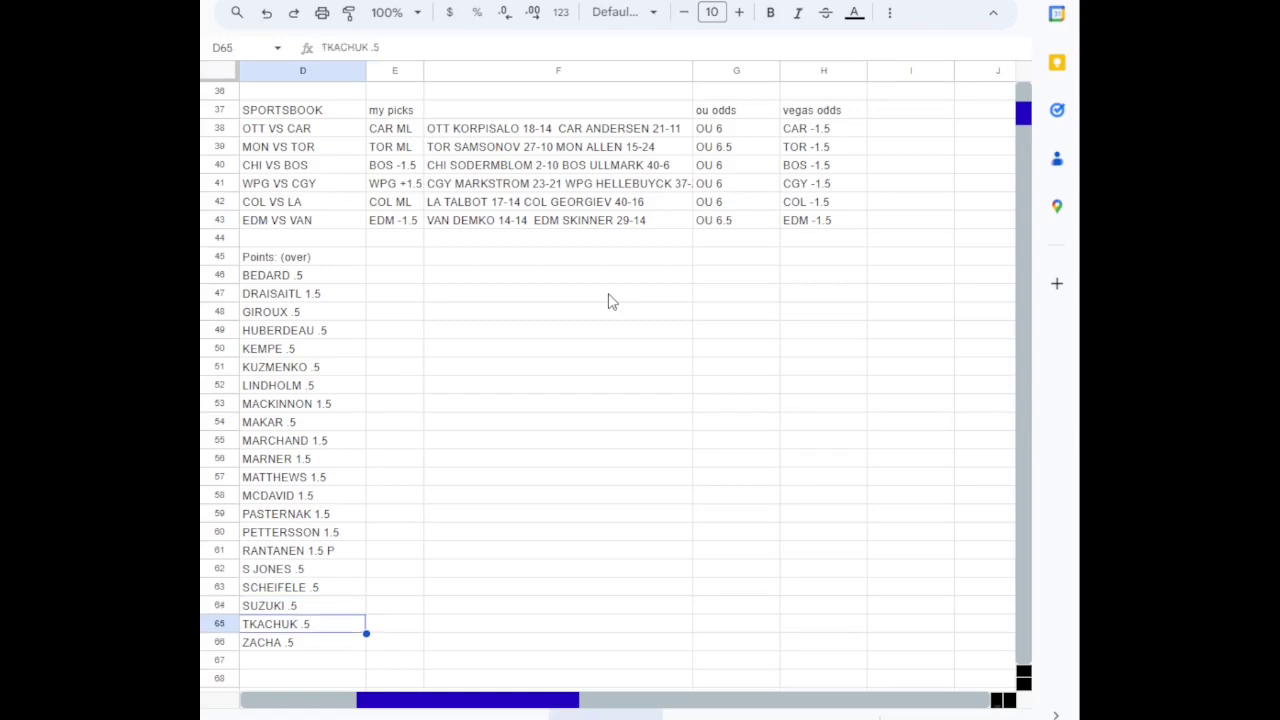
pyautogui.press('Down')
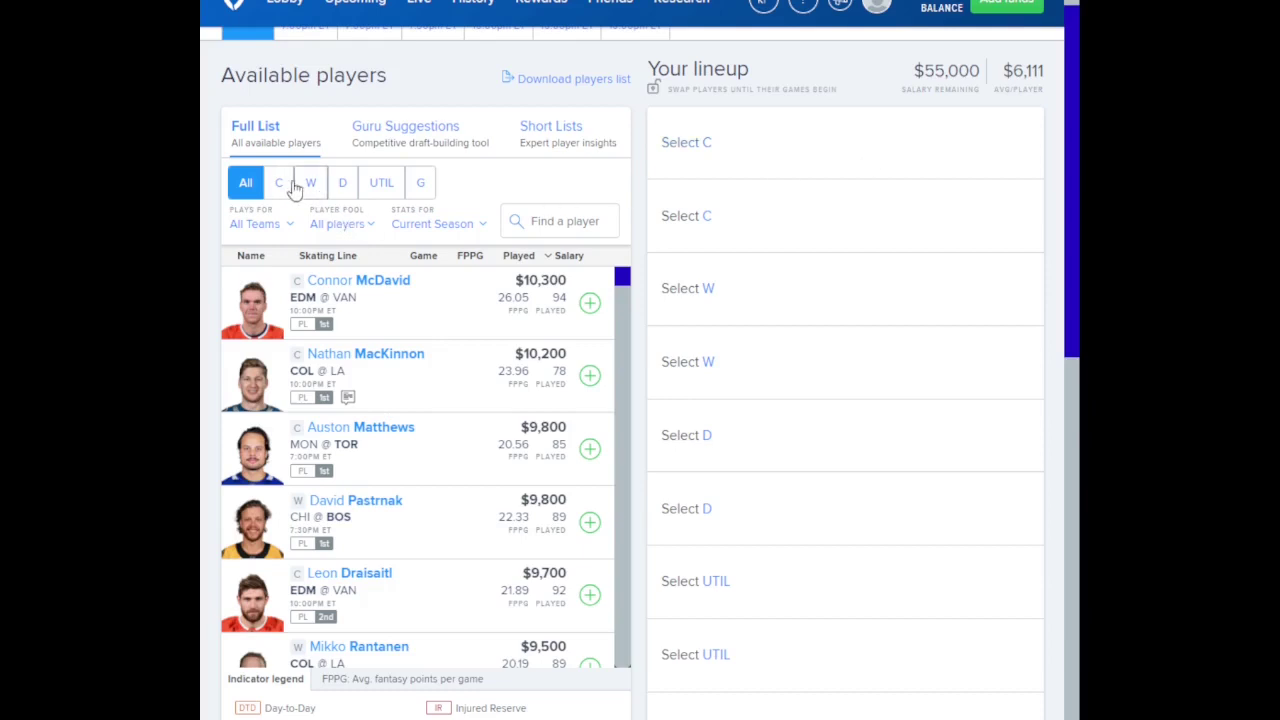
# On the fantasy lineup page, filter the available players to goalies, search for "geo" and review Alexandar Georgiev's statistics card
pyautogui.click(420, 186)
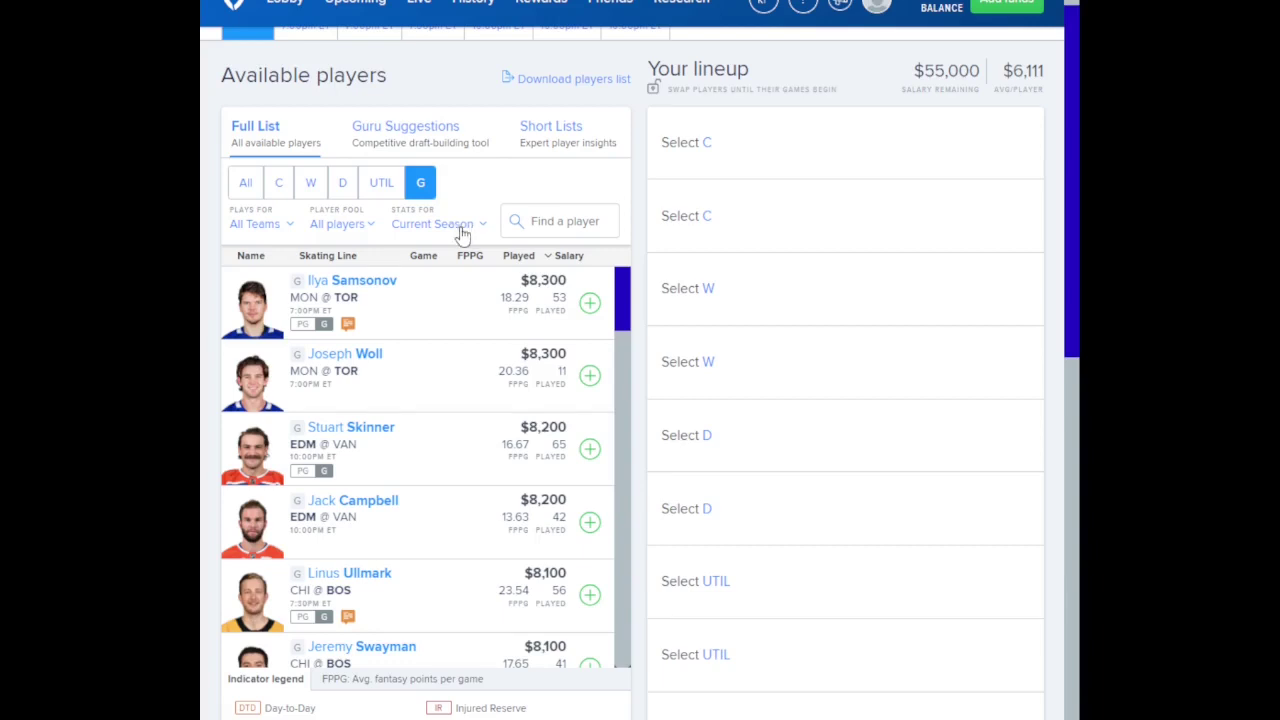
pyautogui.click(535, 221)
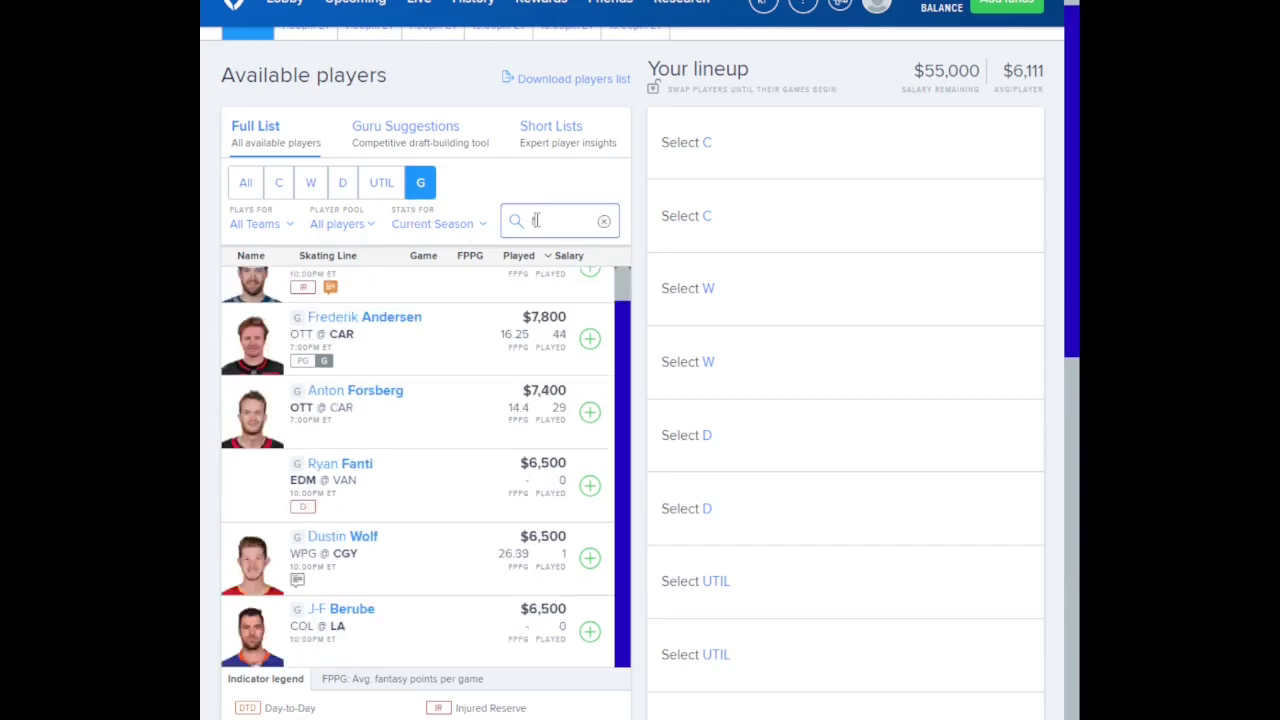
pyautogui.write('geo')
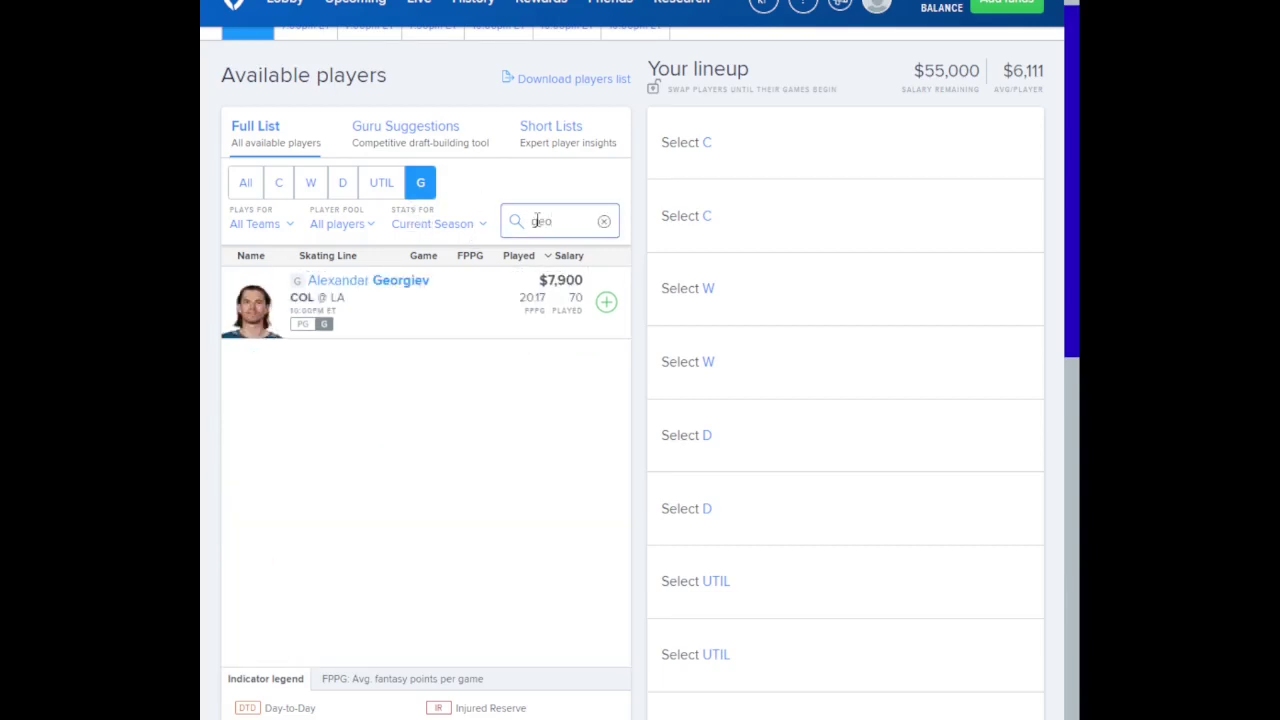
pyautogui.click(383, 285)
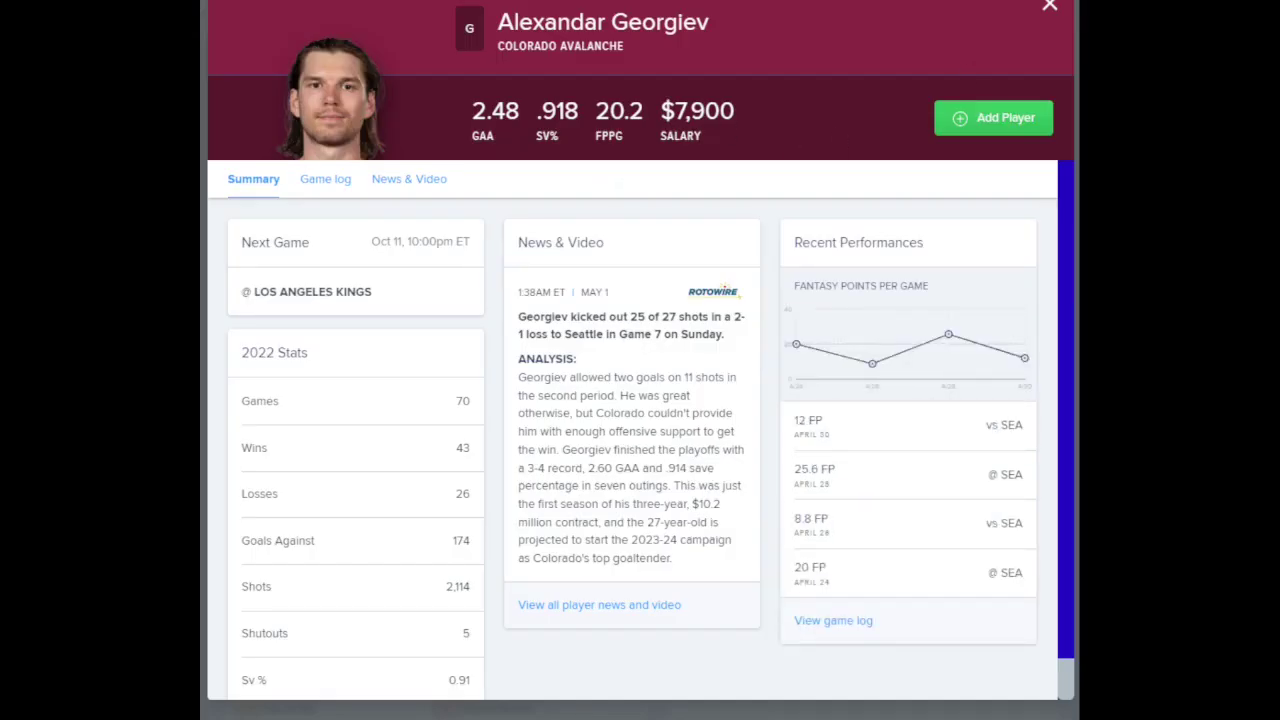
pyautogui.click(1050, 6)
# Replace the goalie search with "linu" and review Linus Ullmark's statistics card
pyautogui.click(579, 219)
pyautogui.hotkey('ctrl', 'a')
pyautogui.write('linu')
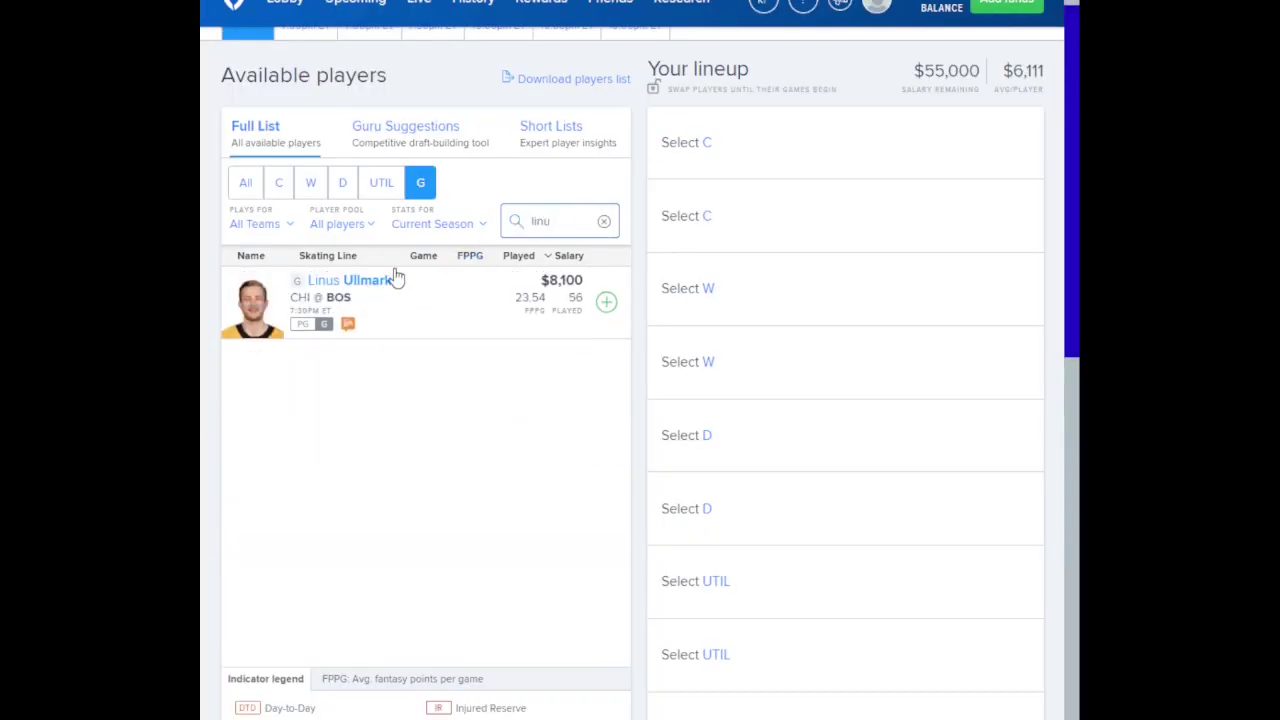
pyautogui.click(385, 281)
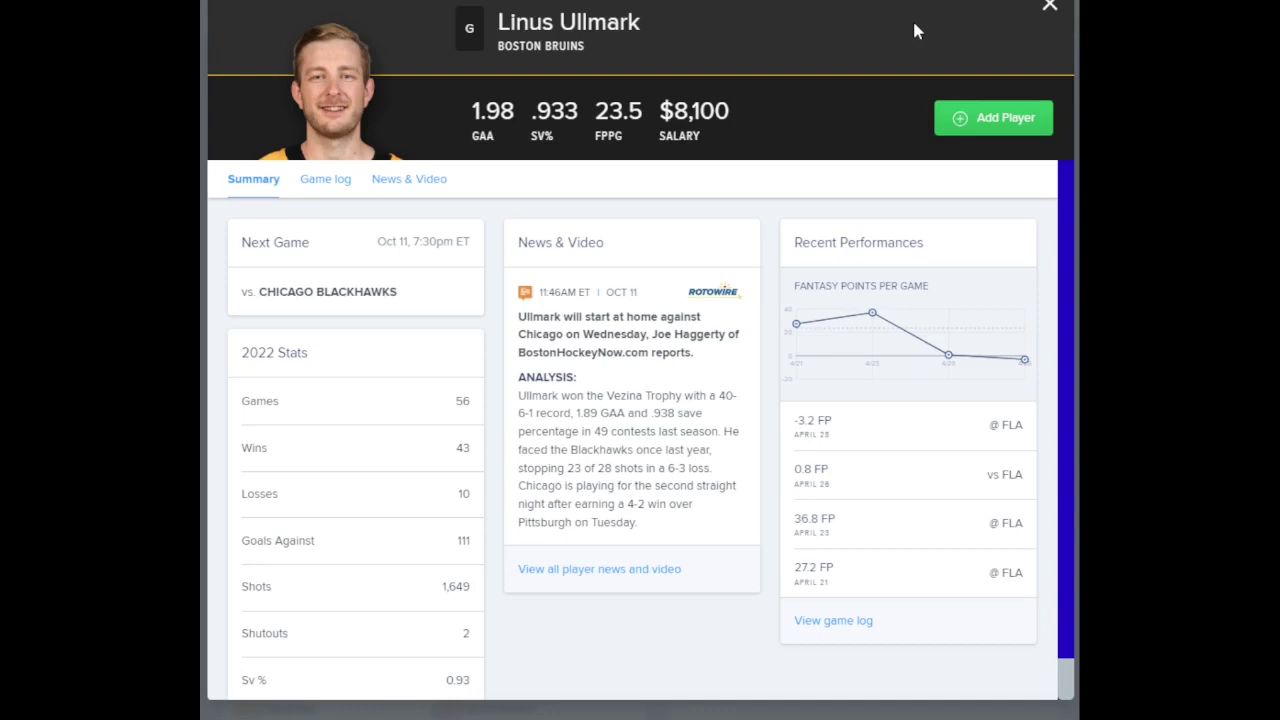
pyautogui.click(1047, 10)
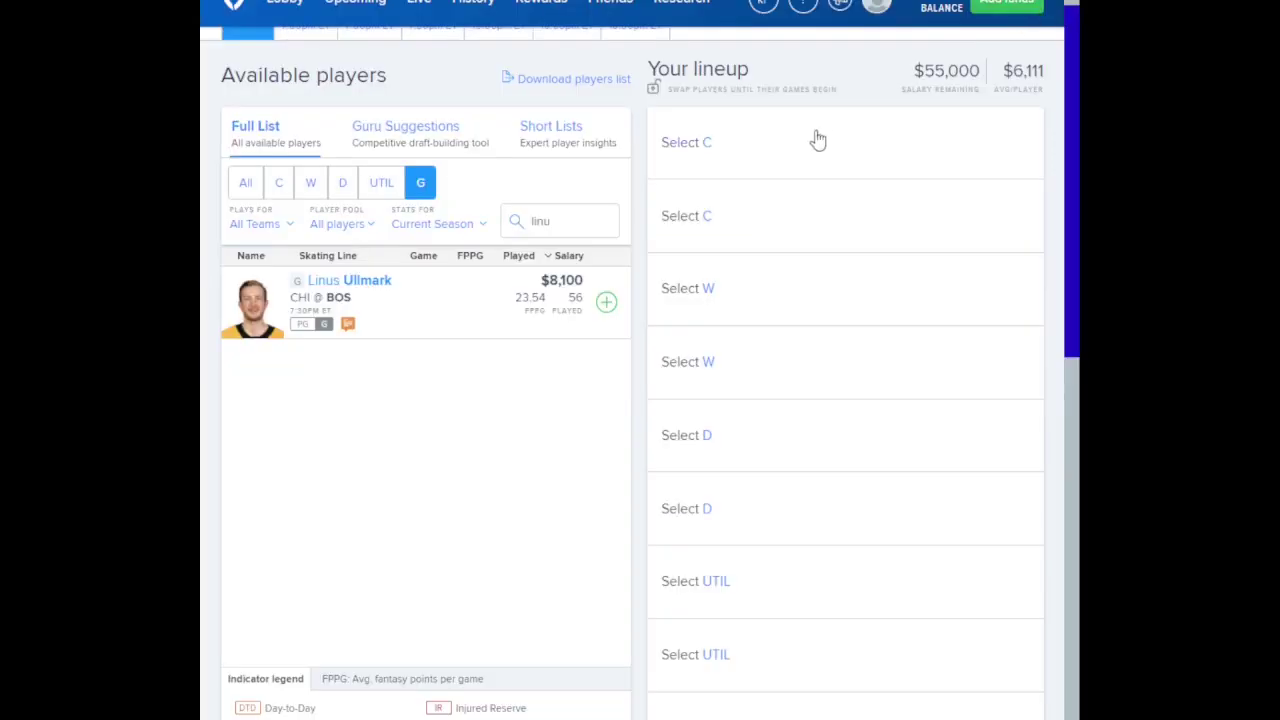
# Replace the goalie search with "conn" and review Connor Hellebuyck's statistics card
pyautogui.click(600, 222)
pyautogui.press('BackSpace')
pyautogui.press('BackSpace')
pyautogui.press('BackSpace')
pyautogui.press('BackSpace')
pyautogui.write('conn')
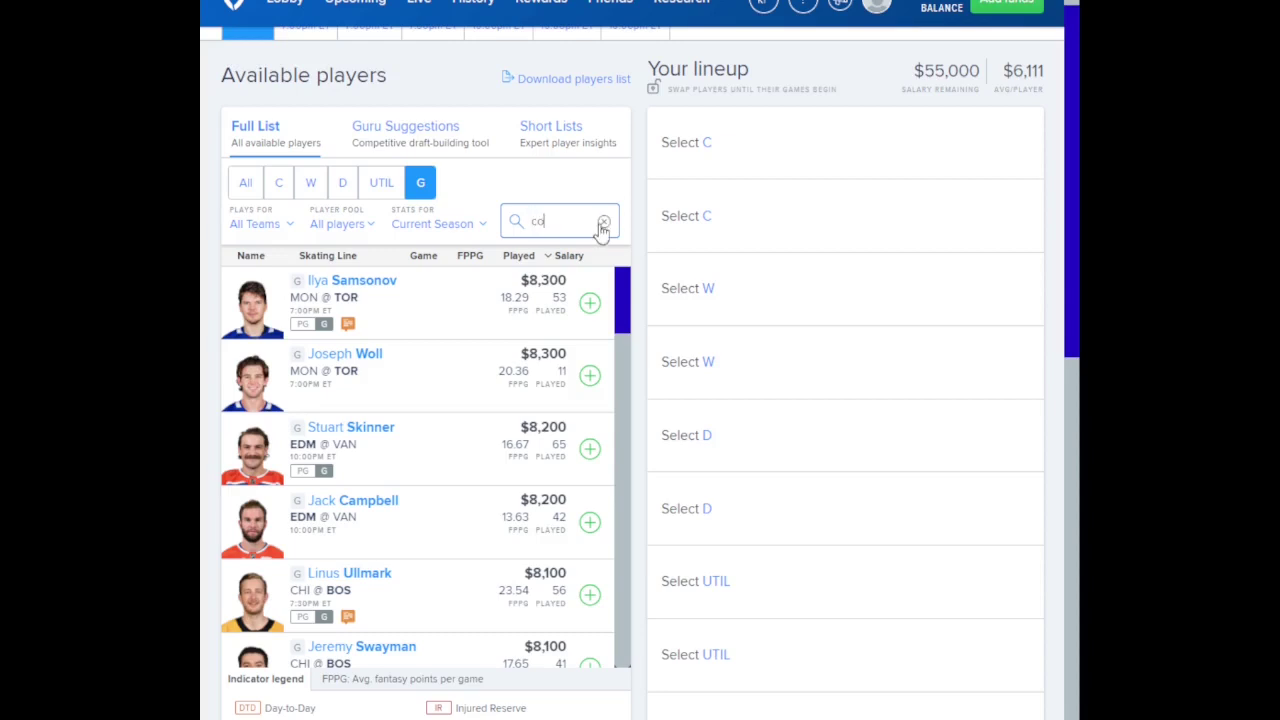
pyautogui.click(400, 280)
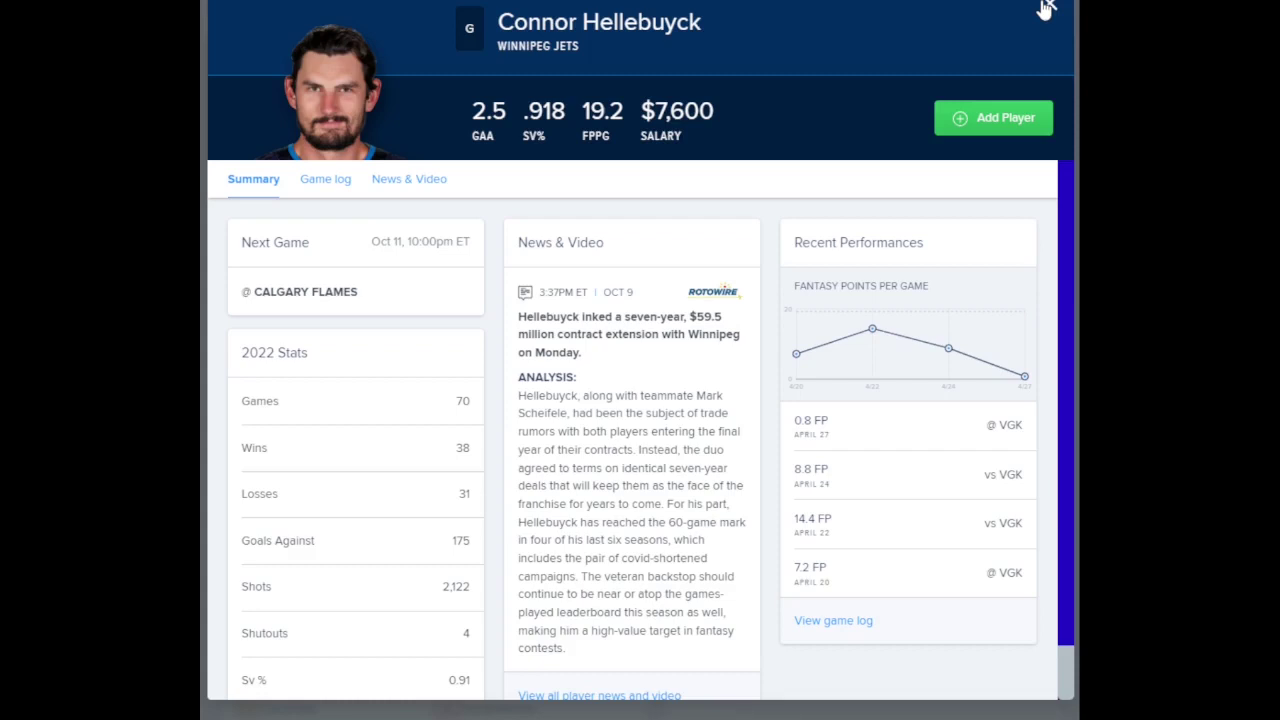
pyautogui.click(1045, 9)
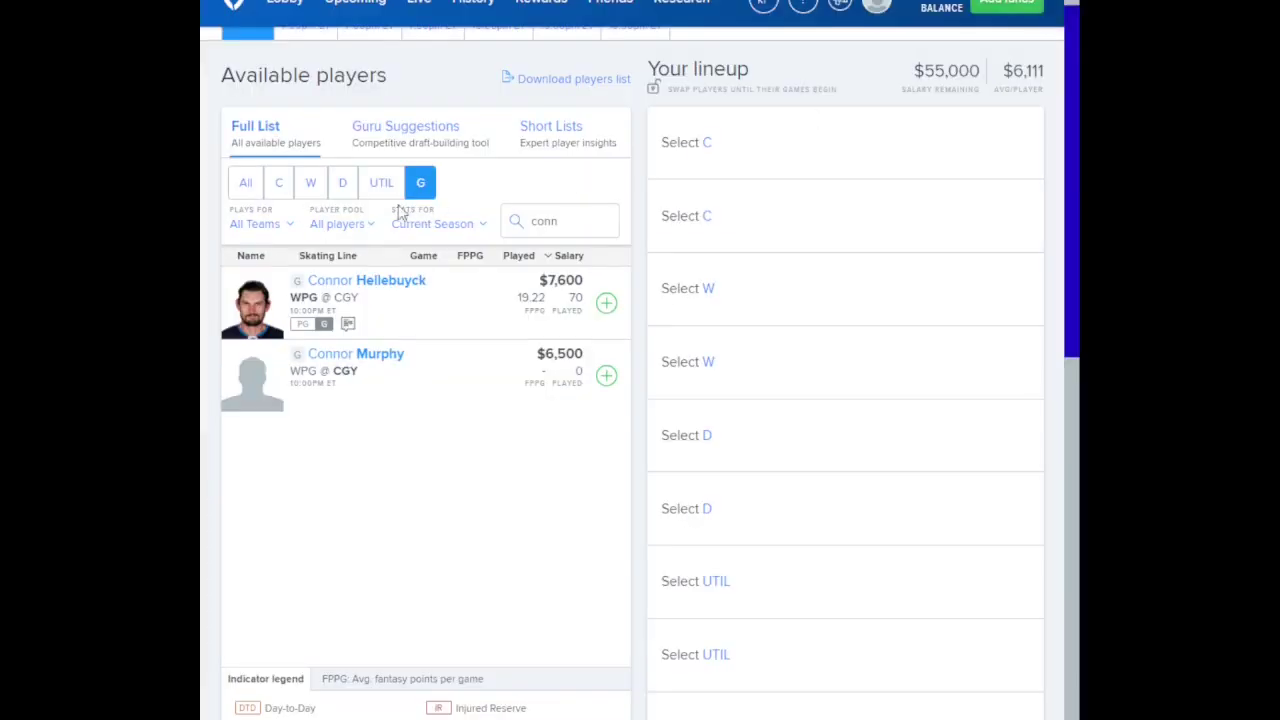
# Filter the available players to centers with the search cleared, and review Auston Matthews' statistics card
pyautogui.click(278, 184)
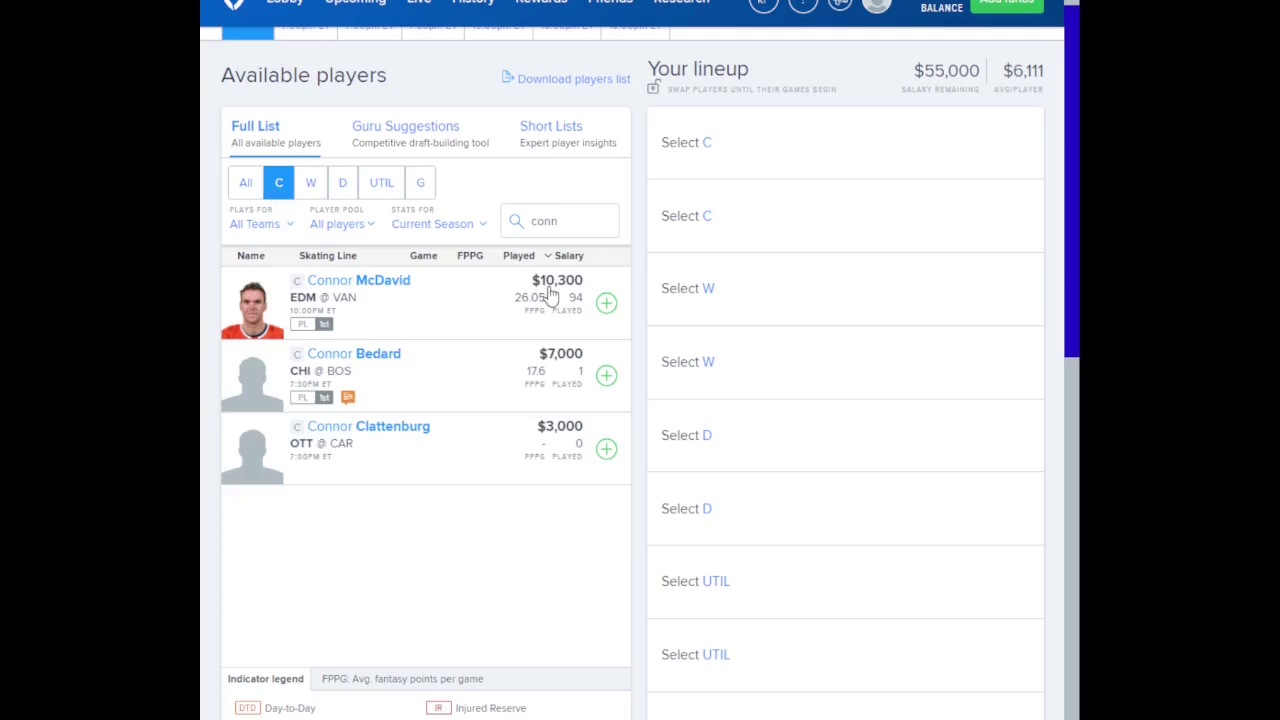
pyautogui.doubleClick(582, 219)
pyautogui.press('BackSpace')
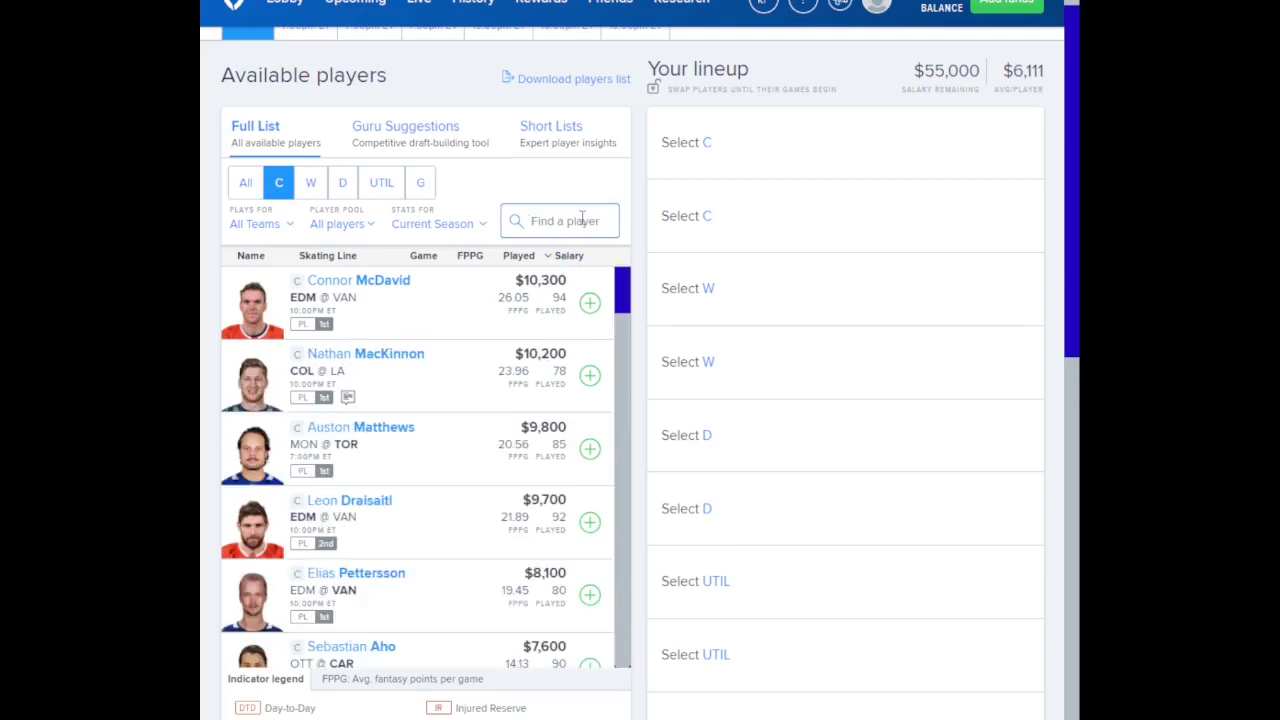
pyautogui.click(392, 430)
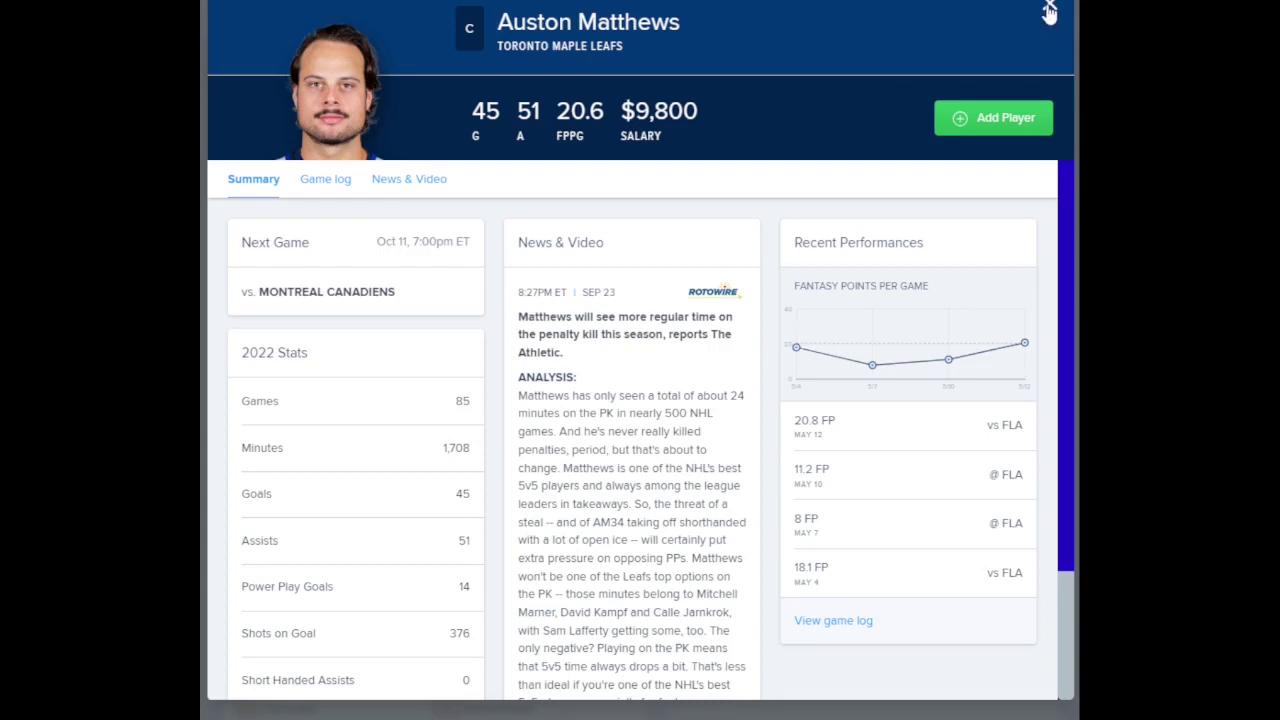
pyautogui.click(1049, 12)
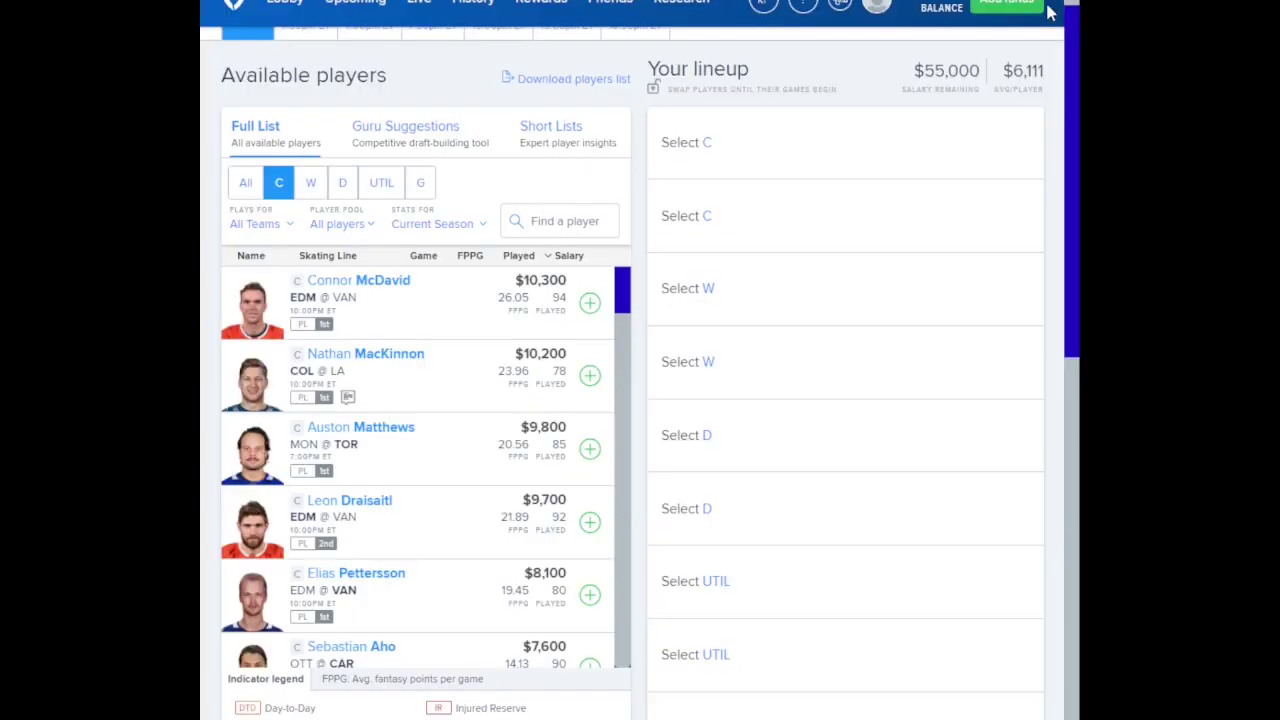
# Review the statistics cards of centers Connor McDavid and Nathan MacKinnon
pyautogui.click(400, 280)
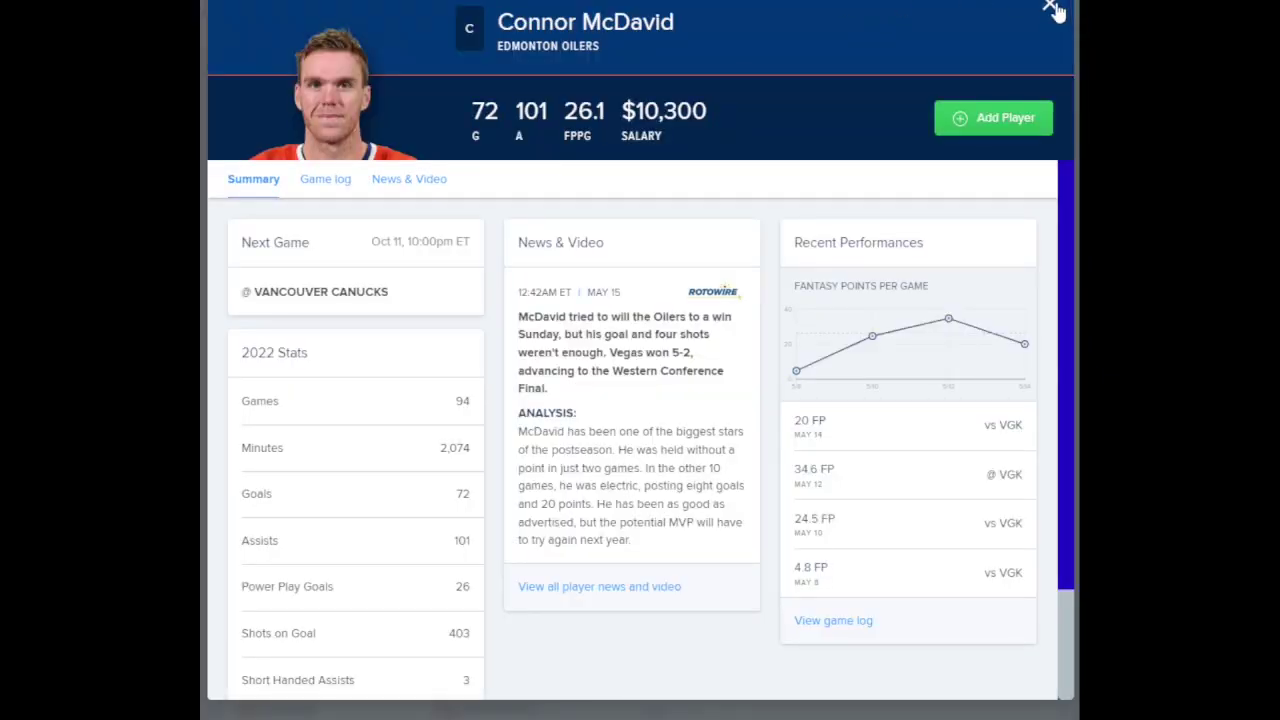
pyautogui.click(1050, 10)
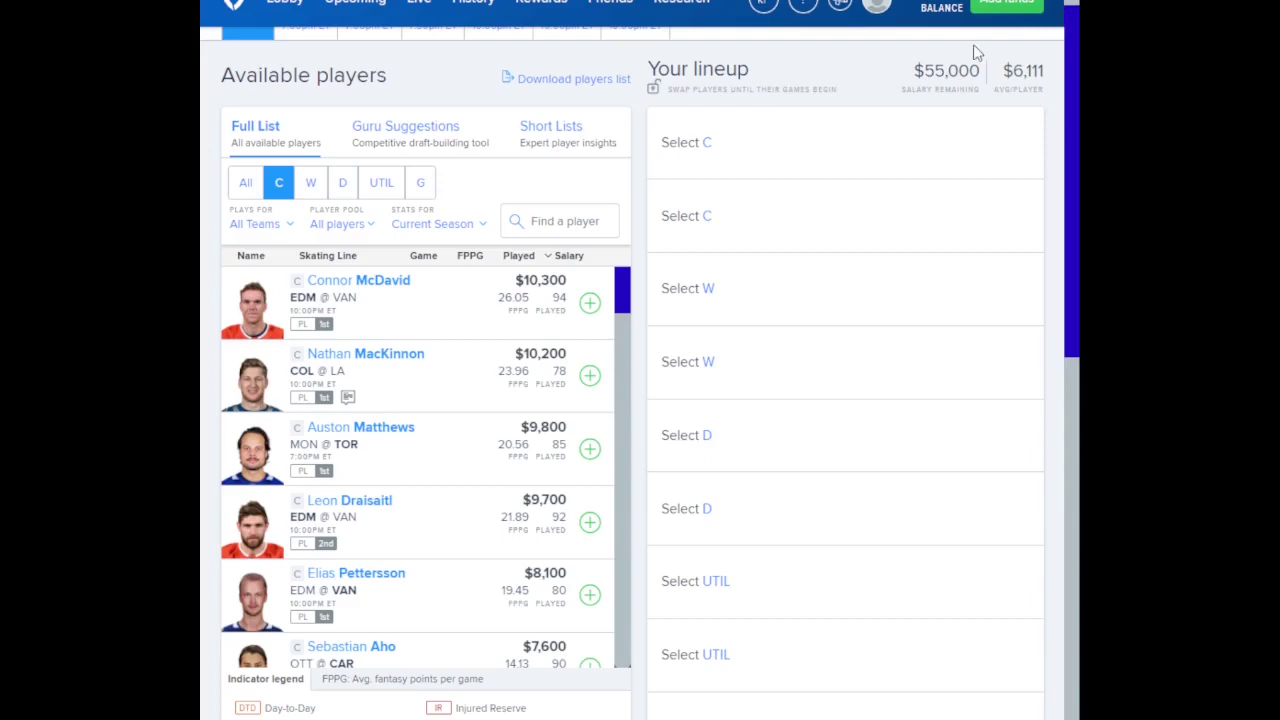
pyautogui.click(395, 366)
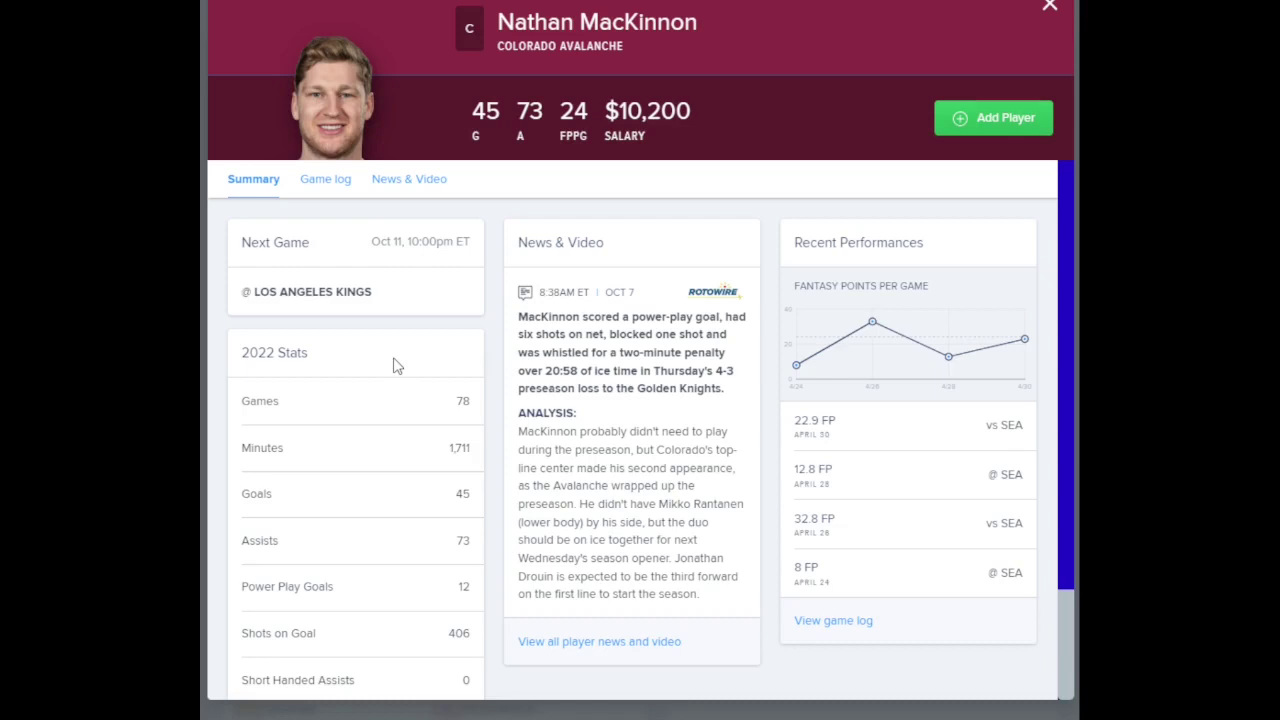
# Close the open player card and review center Elias Pettersson's statistics card
pyautogui.click(1052, 6)
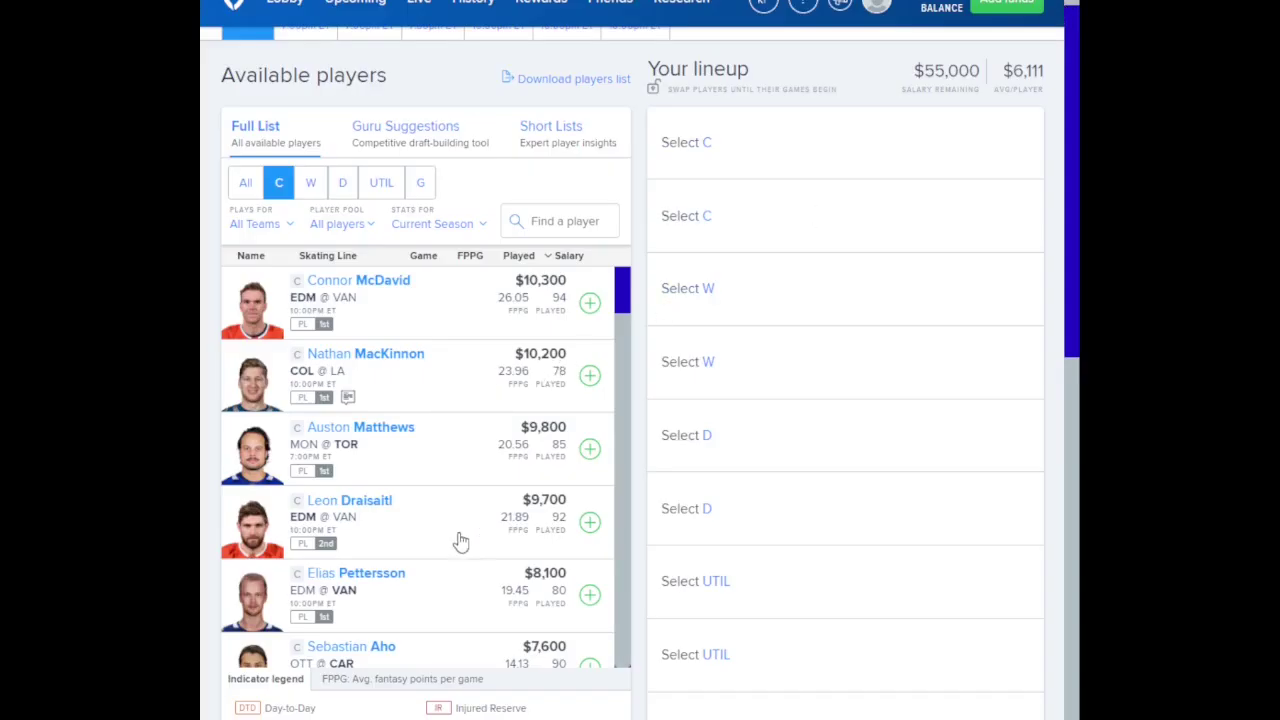
pyautogui.click(352, 600)
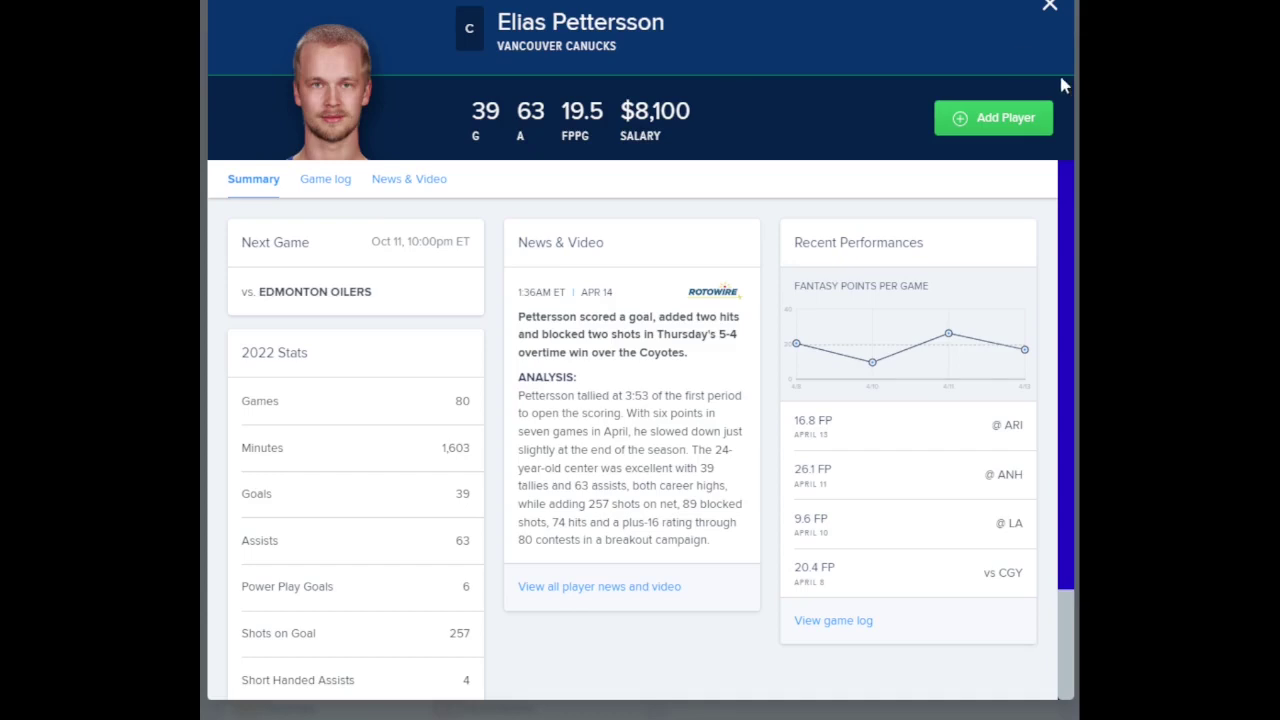
pyautogui.click(1050, 8)
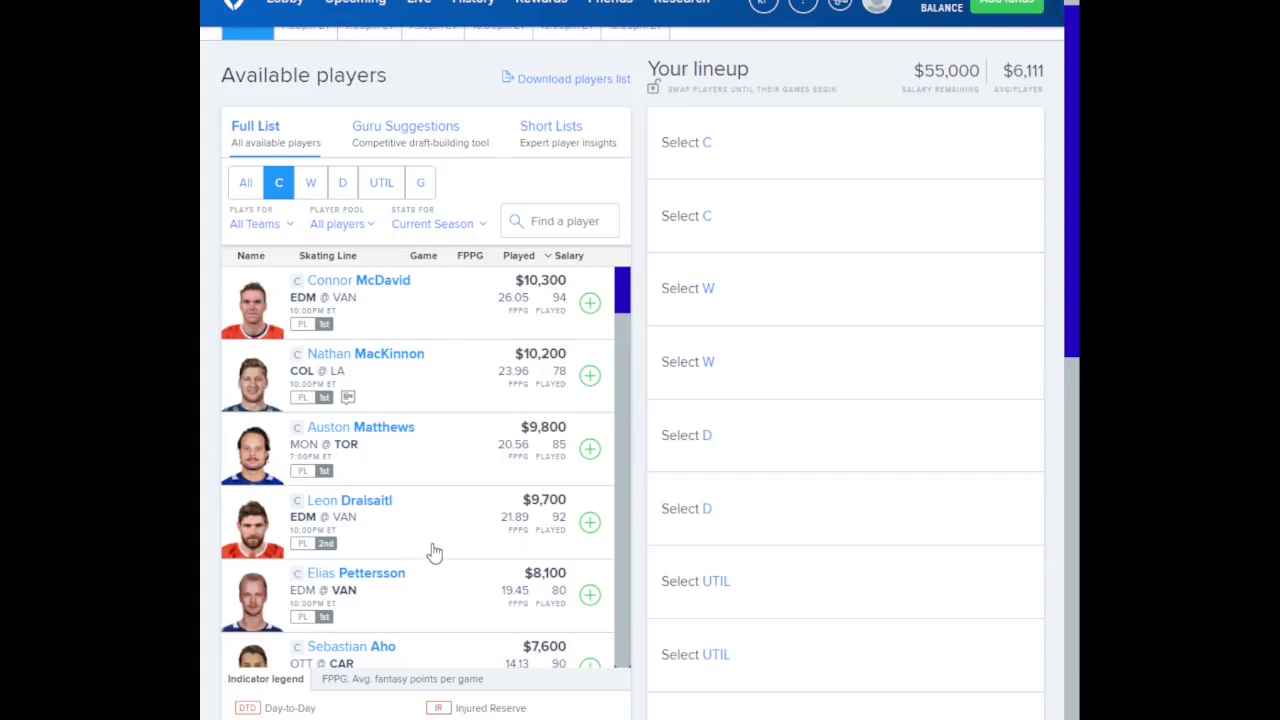
# Search the available centers for "tim" and review Tim Stuetzle's statistics card
pyautogui.write('t')
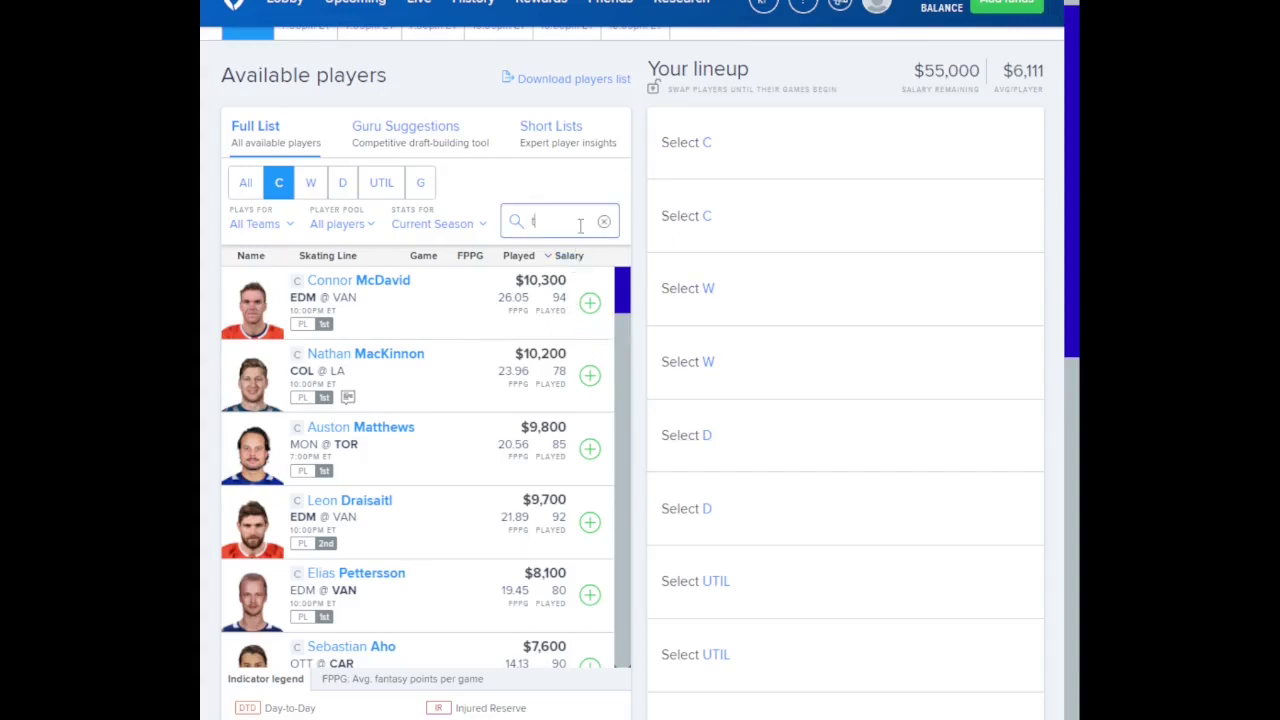
pyautogui.write('im')
pyautogui.click(372, 283)
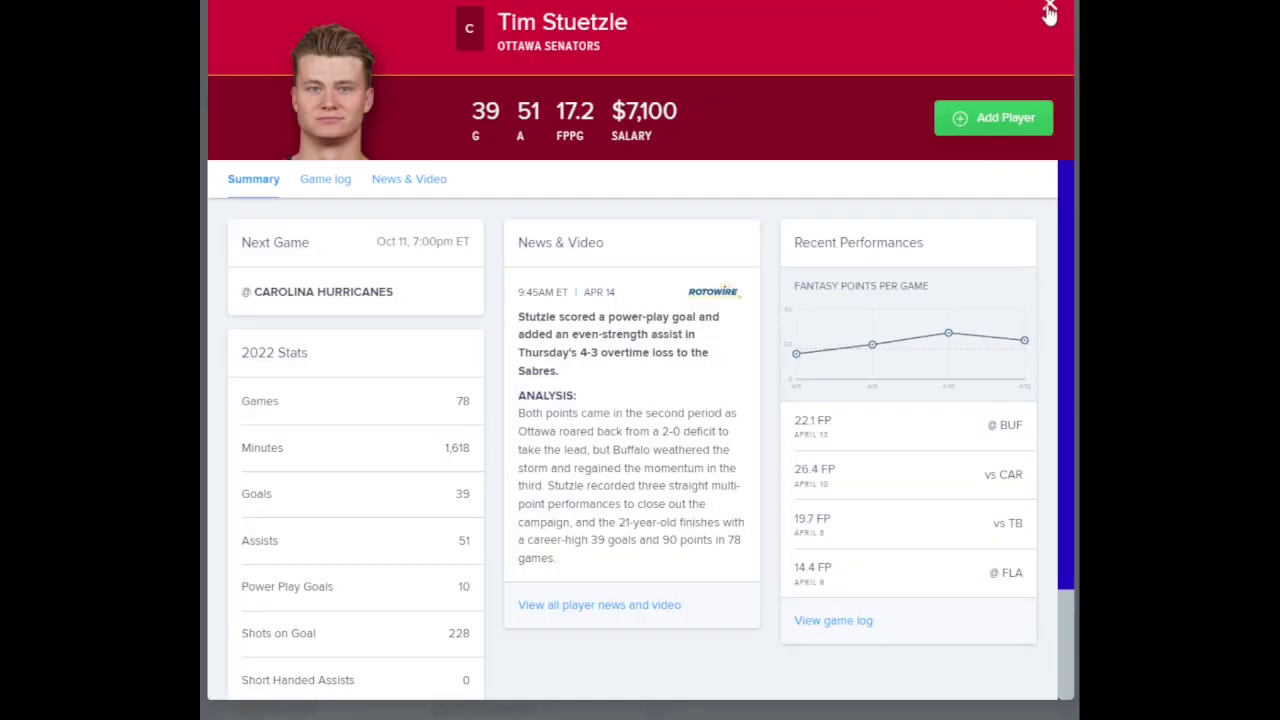
pyautogui.click(1049, 12)
# Replace the center search with "aho" and review Sebastian Aho's statistics card
pyautogui.click(602, 222)
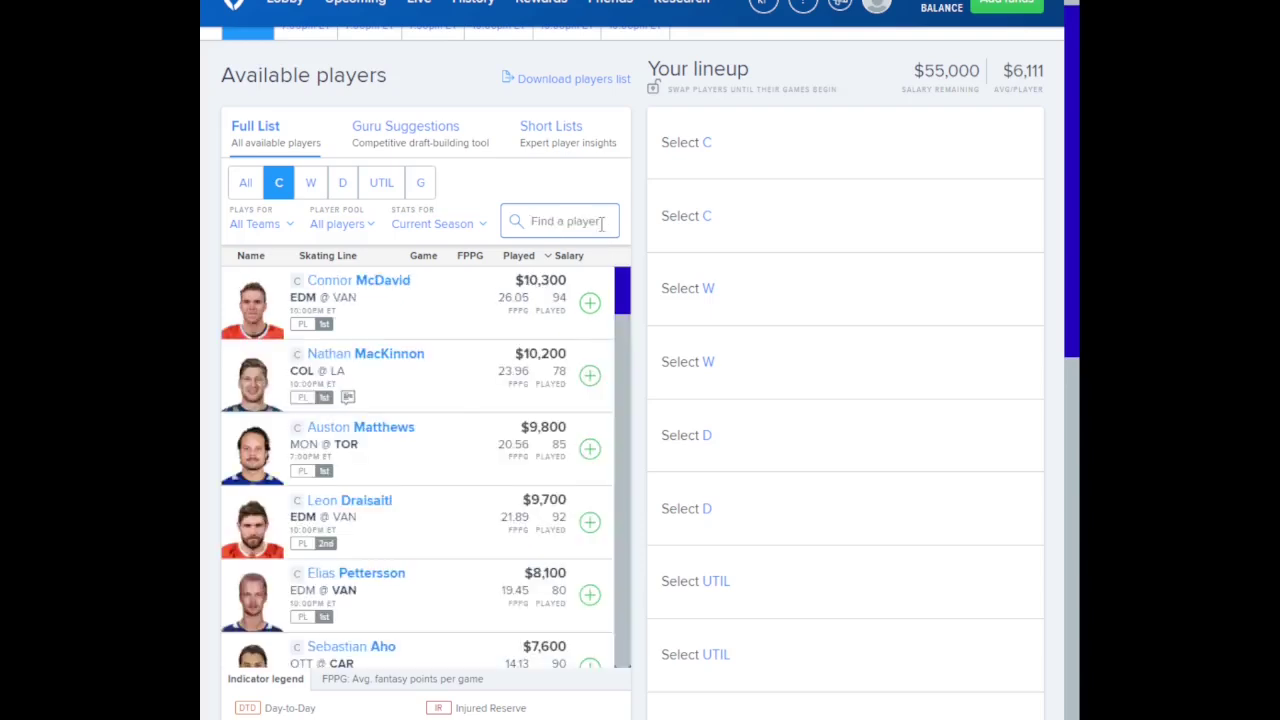
pyautogui.write('aho')
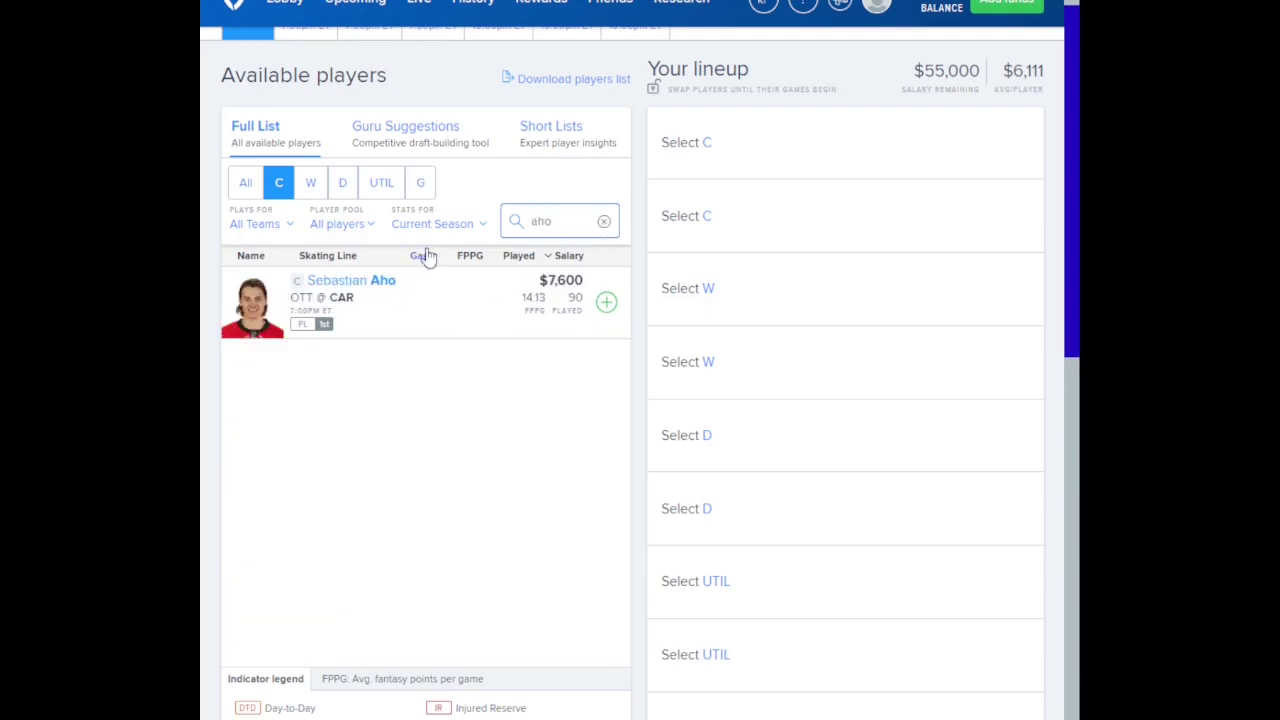
pyautogui.click(383, 283)
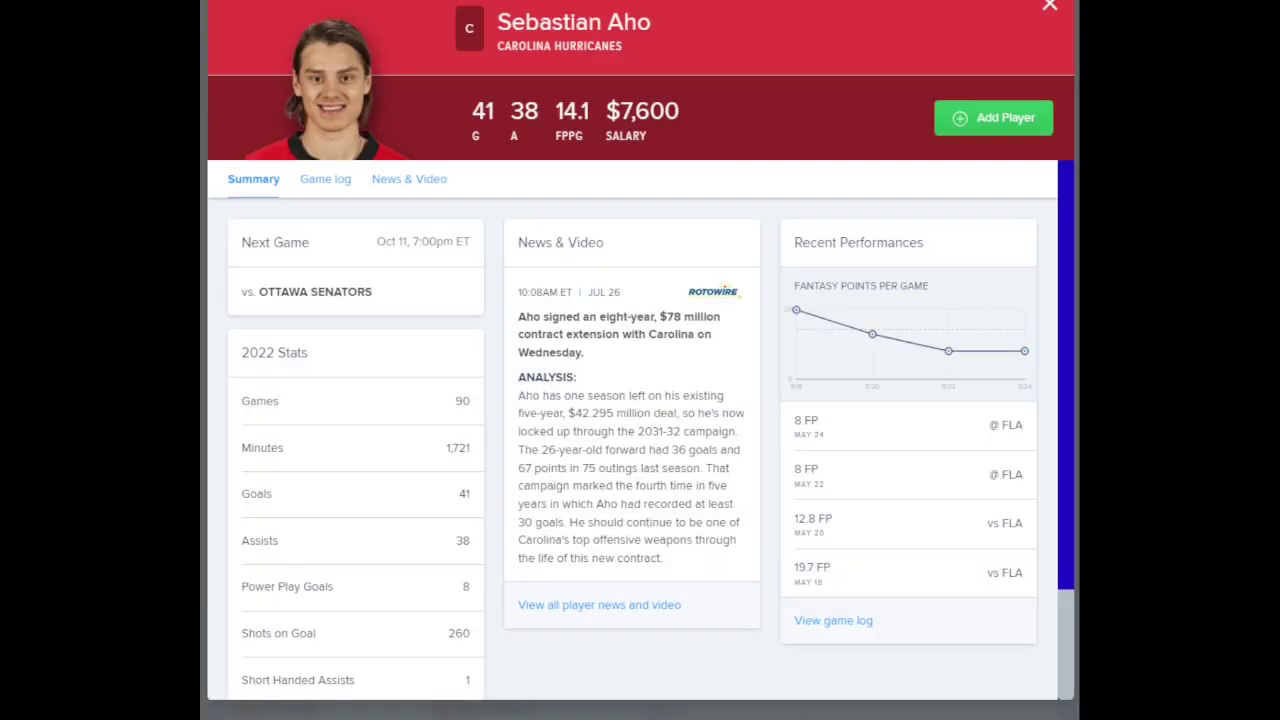
pyautogui.click(1053, 7)
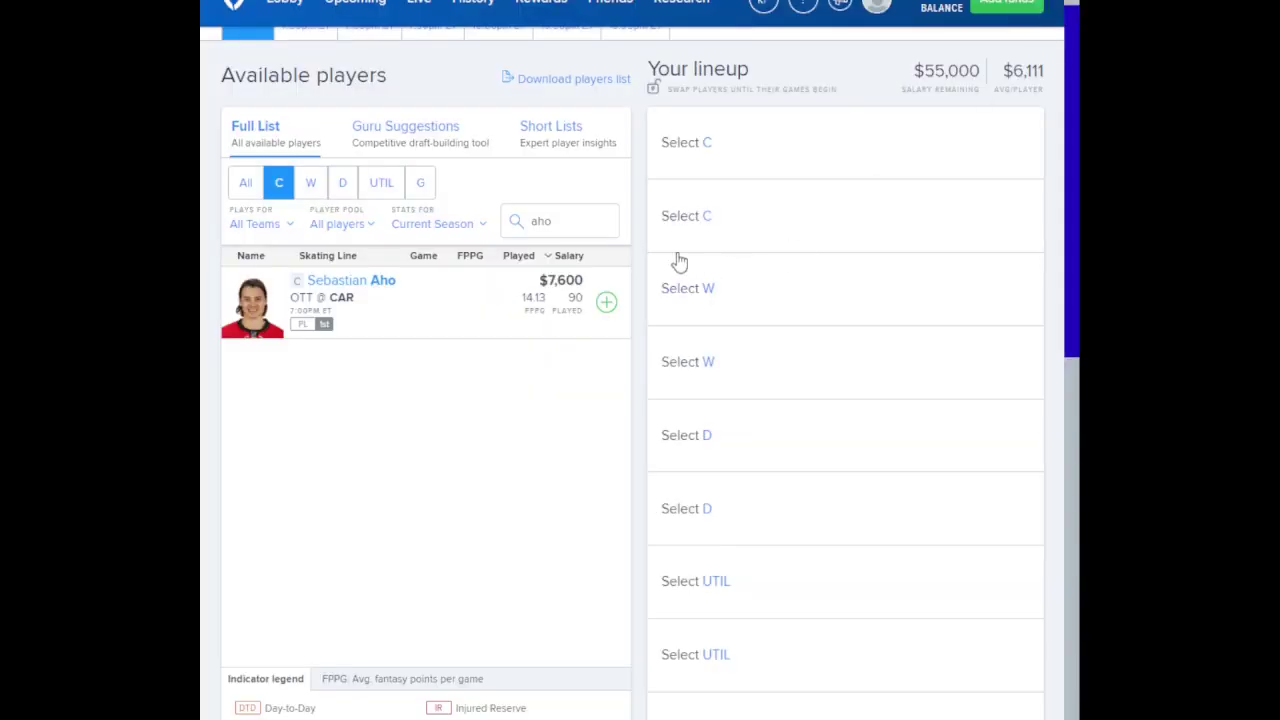
# Replace the center search with "anz" and review Anze Kopitar's statistics card
pyautogui.click(601, 221)
pyautogui.write('anz')
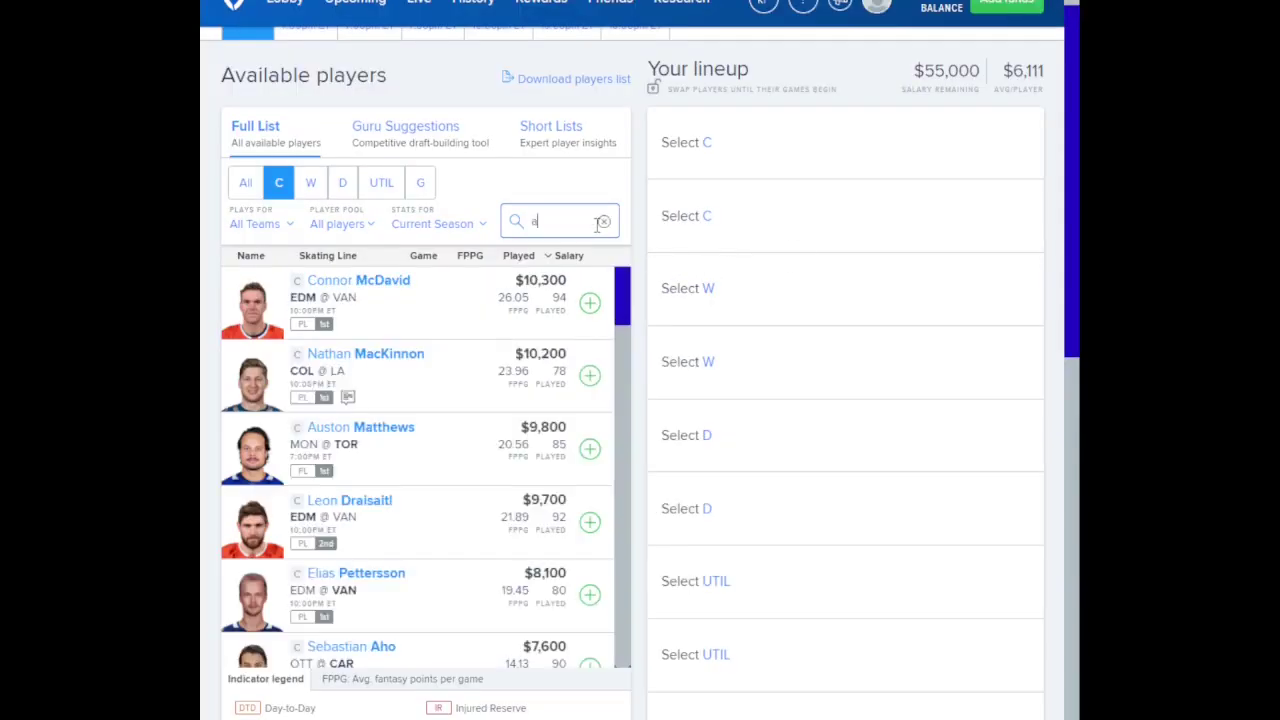
pyautogui.click(371, 283)
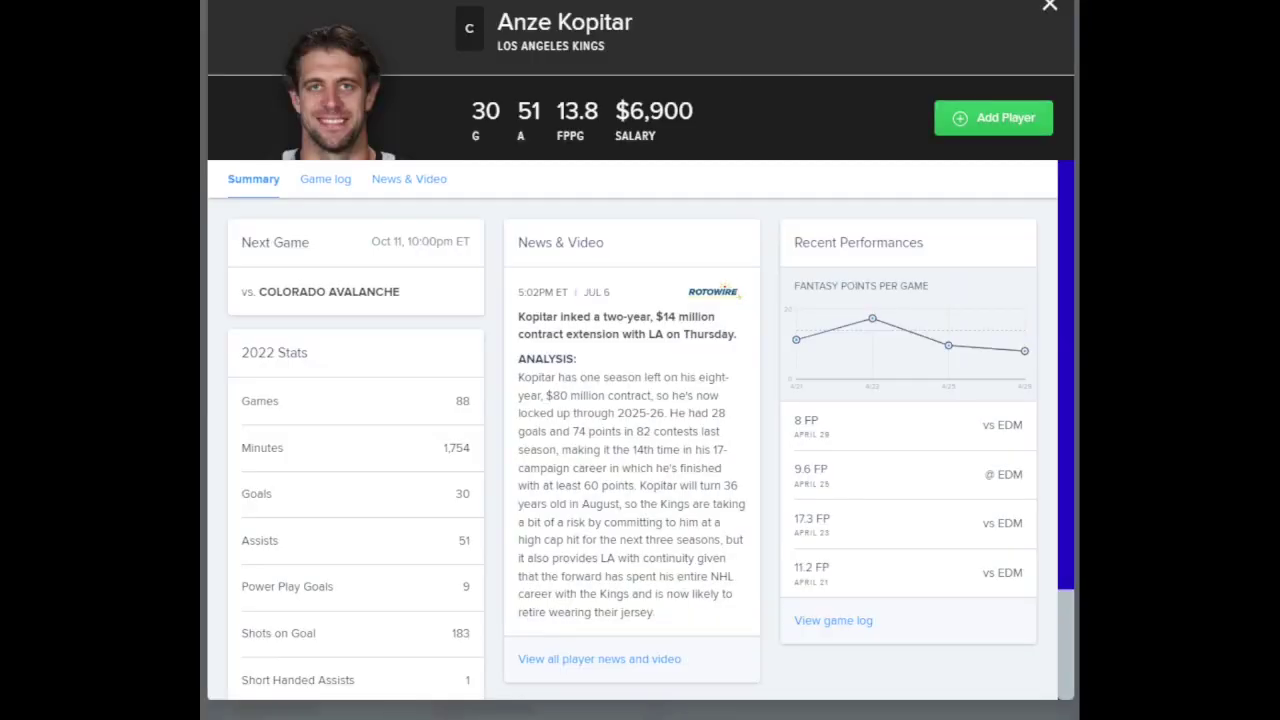
pyautogui.click(1045, 10)
# Filter the available players to wingers with the search cleared, and review David Pastrnak's statistics card
pyautogui.click(586, 226)
pyautogui.press('BackSpace')
pyautogui.press('BackSpace')
pyautogui.press('BackSpace')
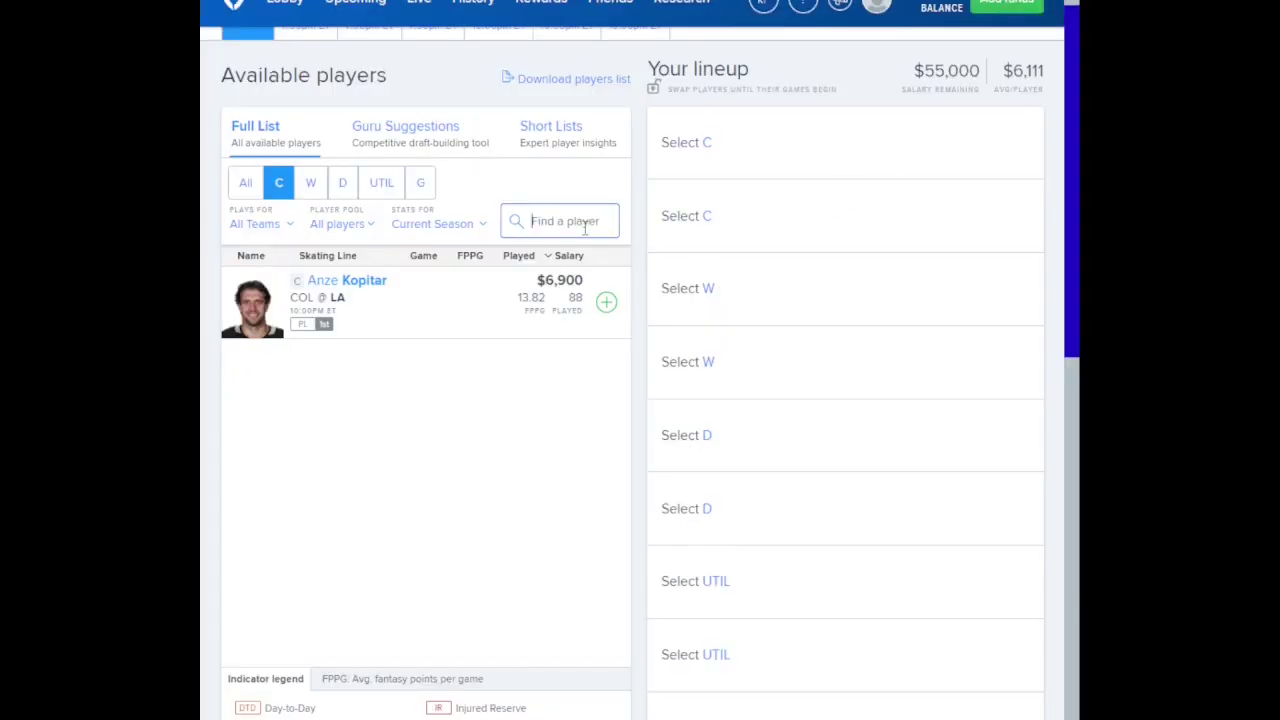
pyautogui.click(311, 183)
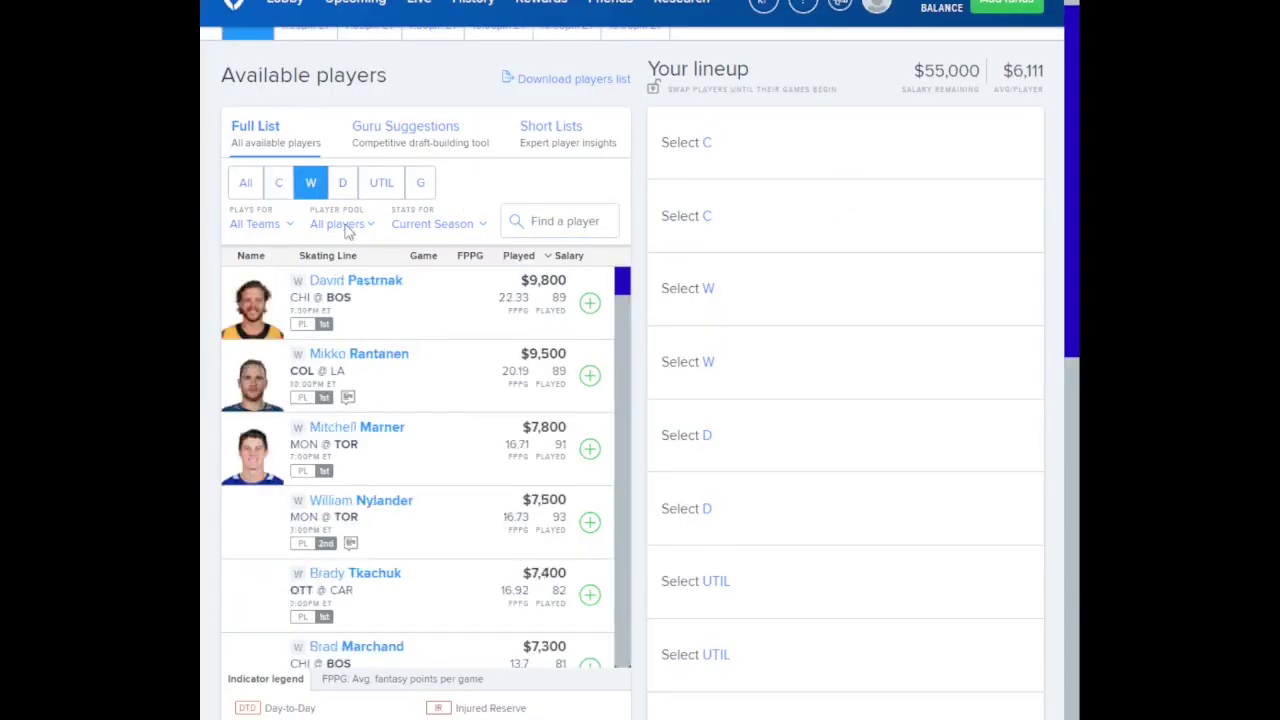
pyautogui.click(396, 302)
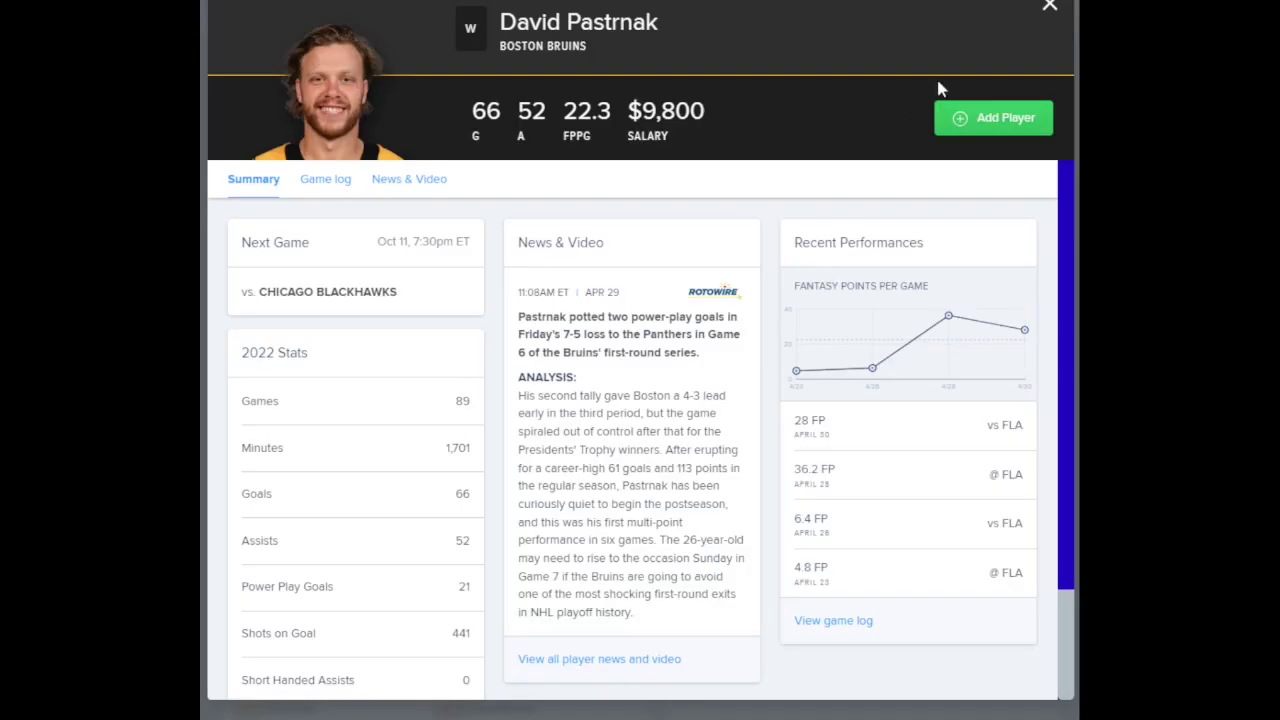
pyautogui.click(1054, 7)
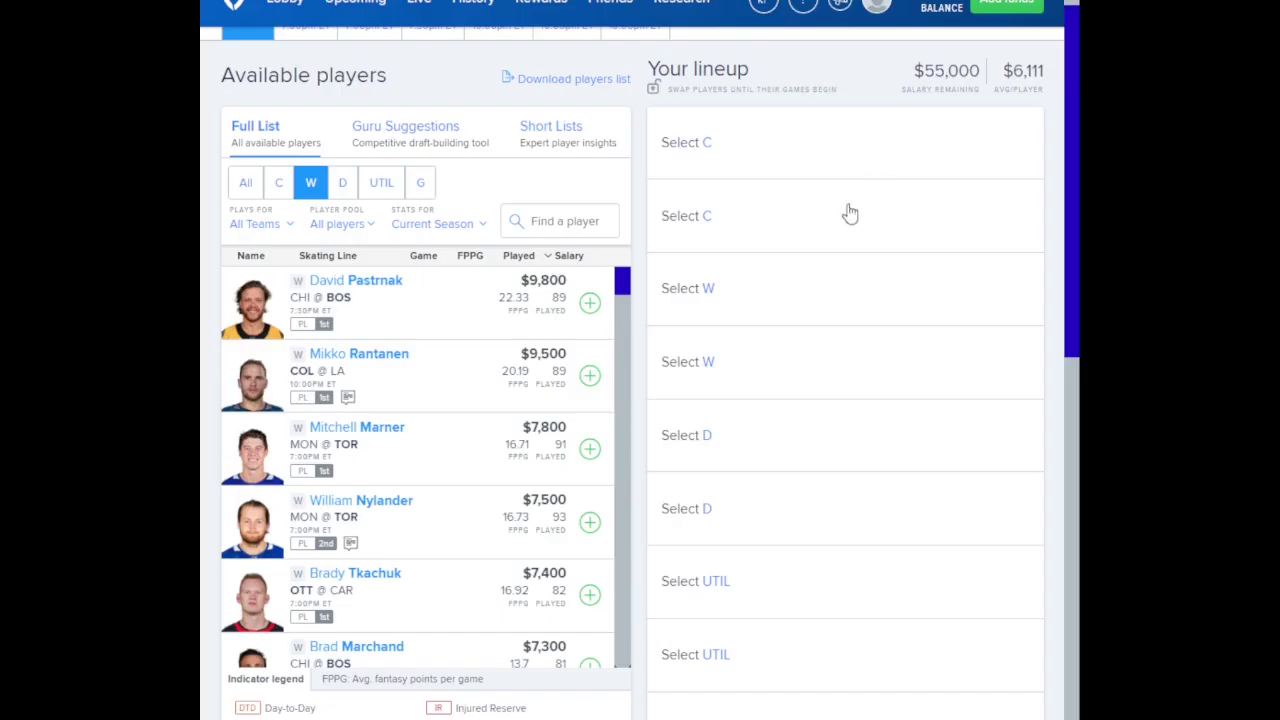
# Review the statistics cards of wingers Mitchell Marner and Brady Tkachuk
pyautogui.click(372, 444)
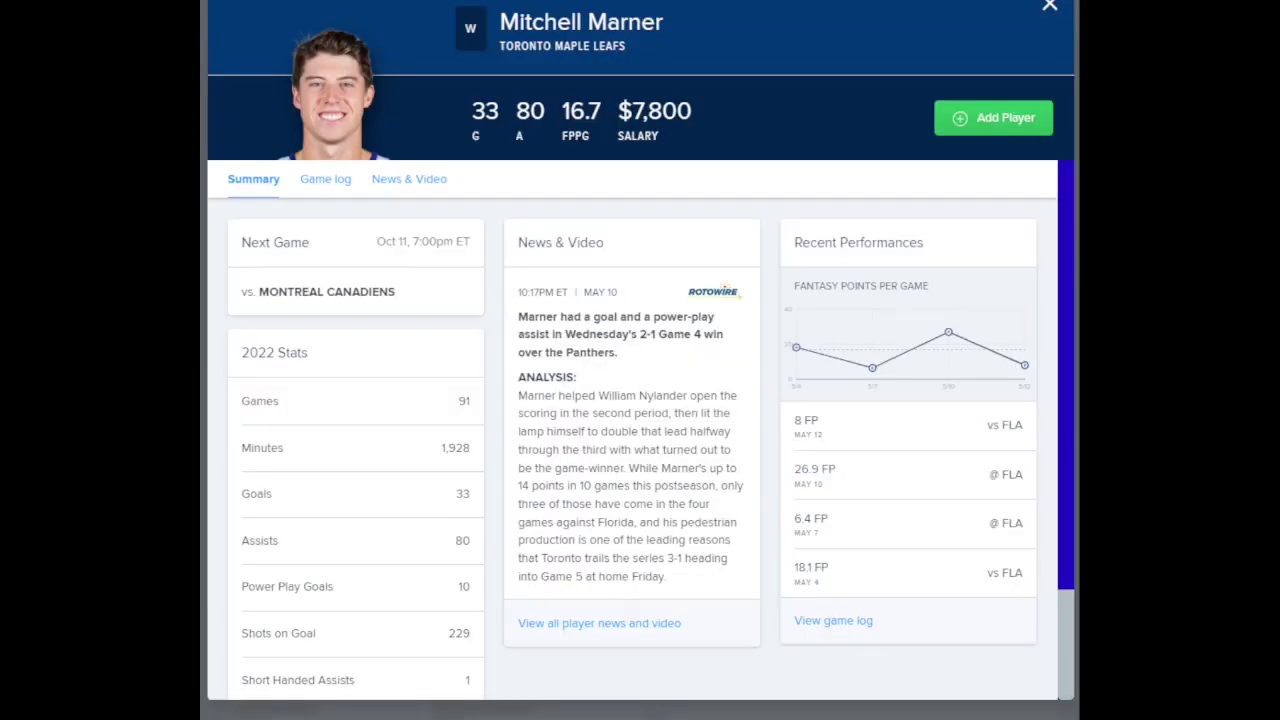
pyautogui.click(1050, 8)
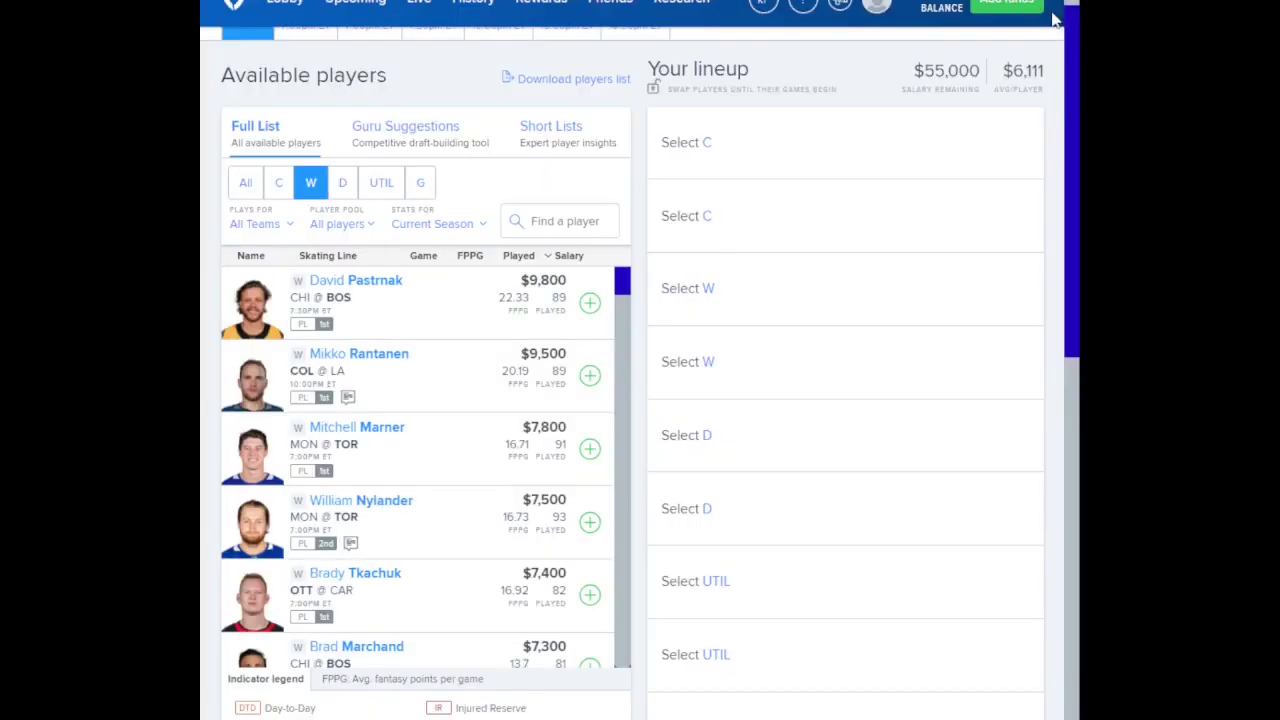
pyautogui.click(377, 576)
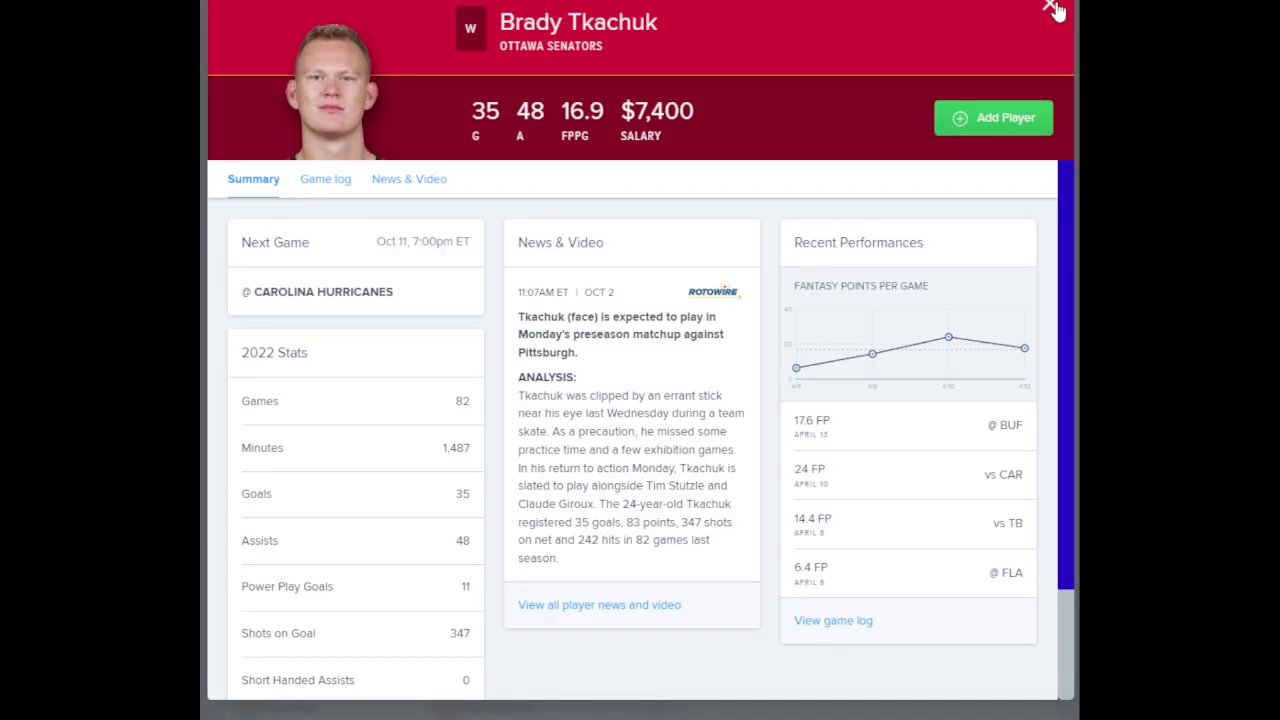
pyautogui.click(1050, 8)
# Search the available wingers for "kem" and review Adrian Kempe's statistics card
pyautogui.click(572, 220)
pyautogui.write('kem')
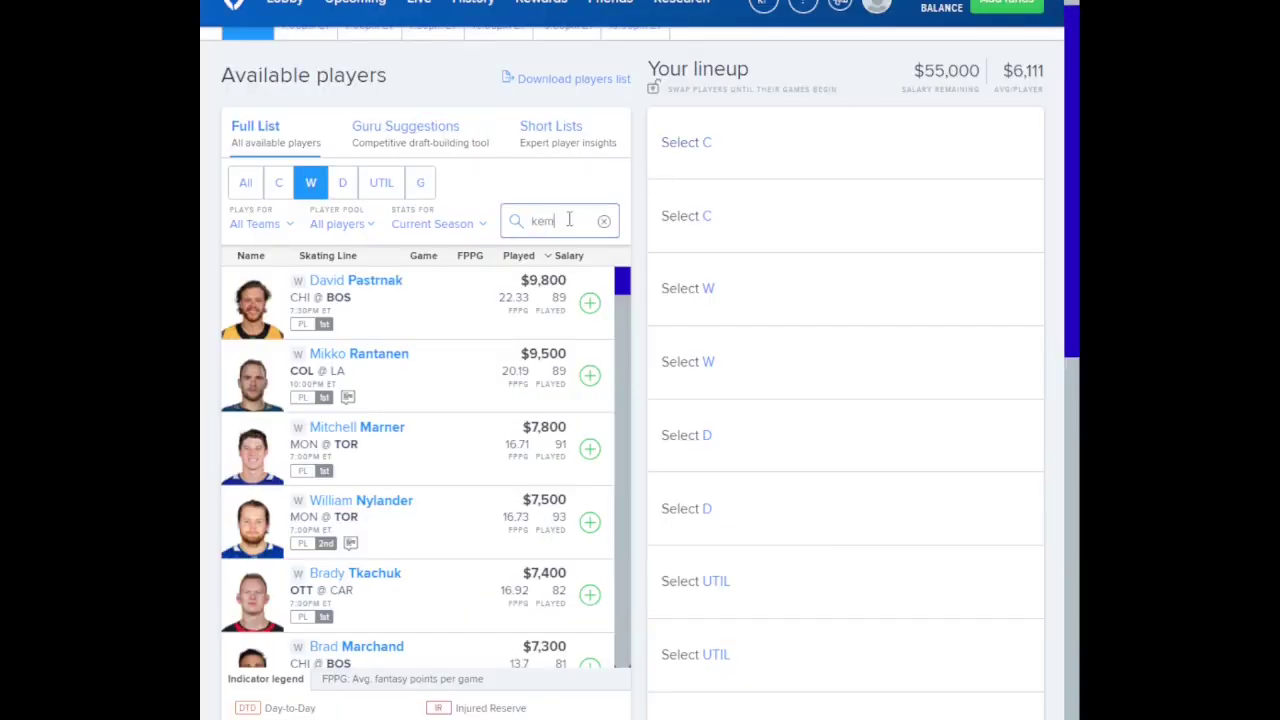
pyautogui.click(381, 281)
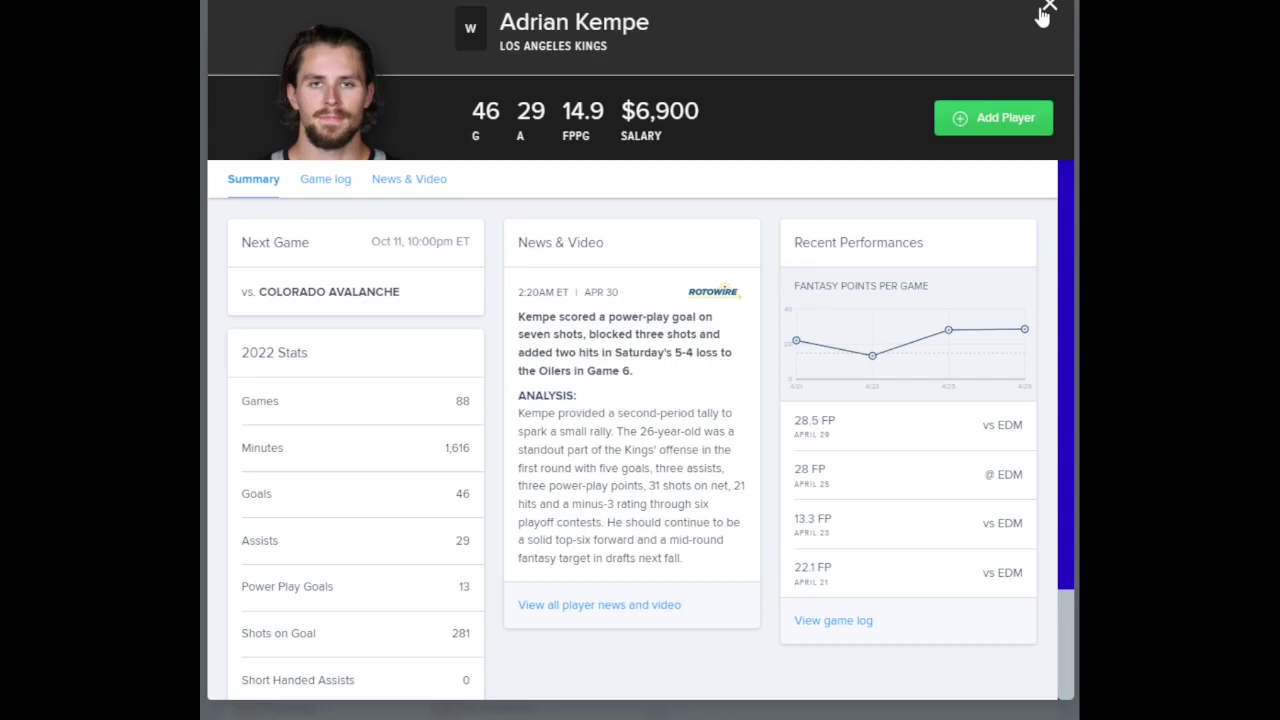
pyautogui.click(1042, 16)
# Replace the winger search with "conn" and review Kyle Connor's statistics card
pyautogui.click(577, 230)
pyautogui.hotkey('ctrl', 'a')
pyautogui.write('c')
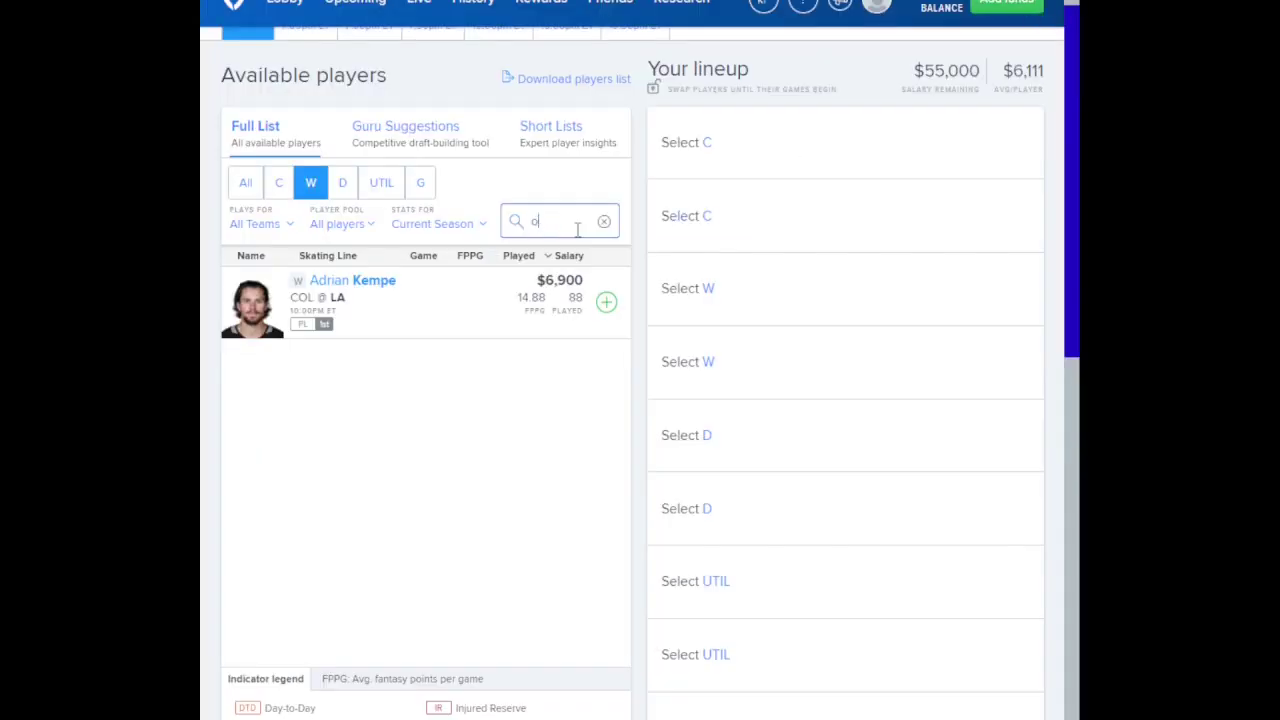
pyautogui.write('onn')
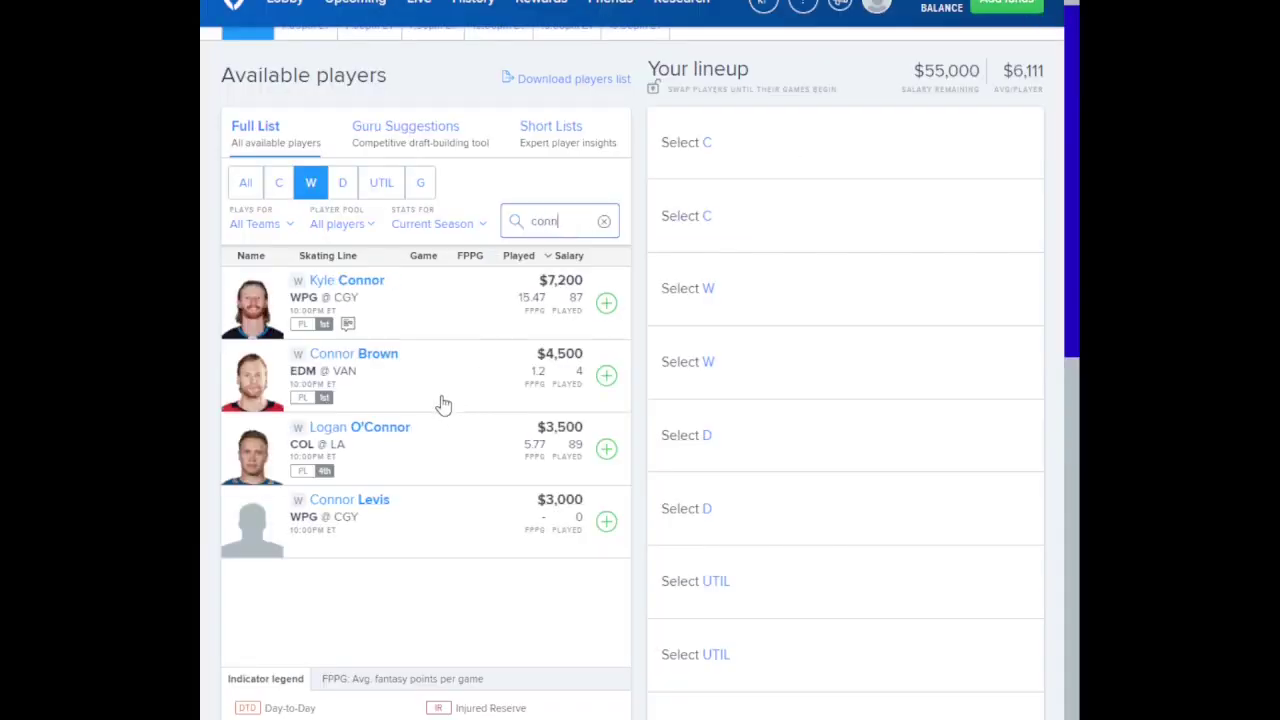
pyautogui.click(350, 281)
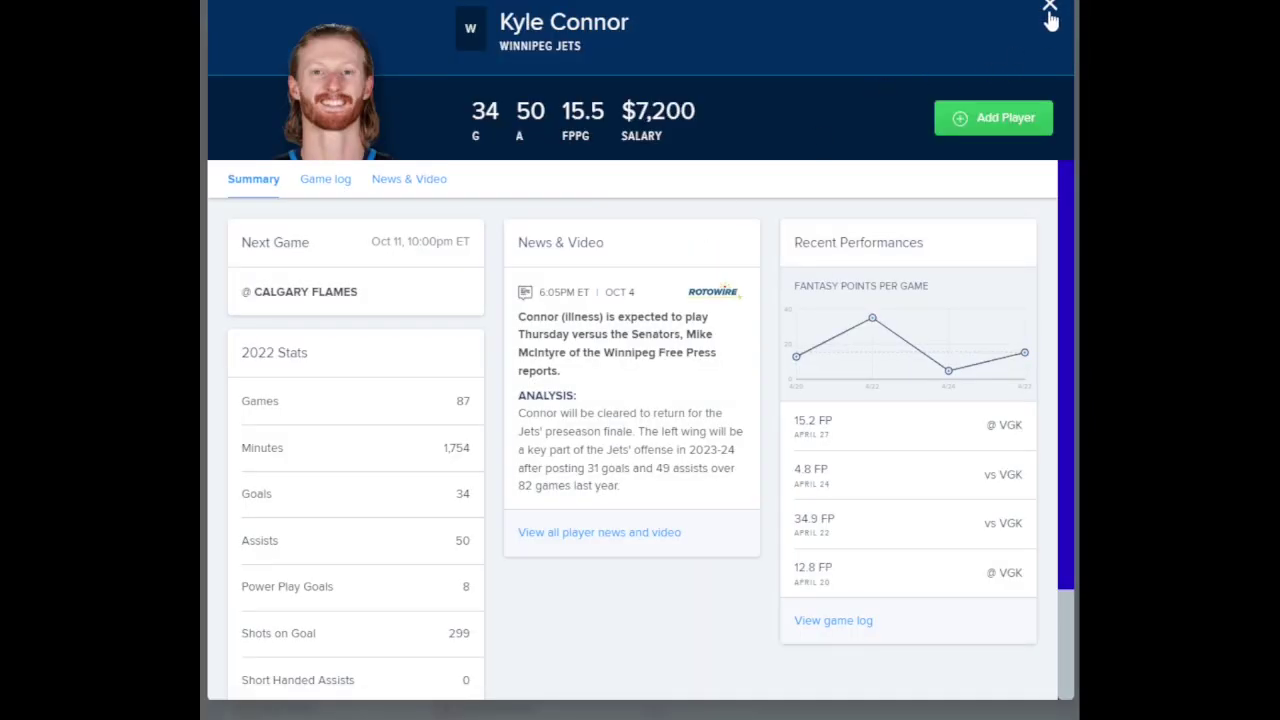
pyautogui.click(1050, 12)
# Replace the winger search with "andrei" and review Andrei Kuzmenko's statistics card
pyautogui.doubleClick(579, 221)
pyautogui.press('BackSpace')
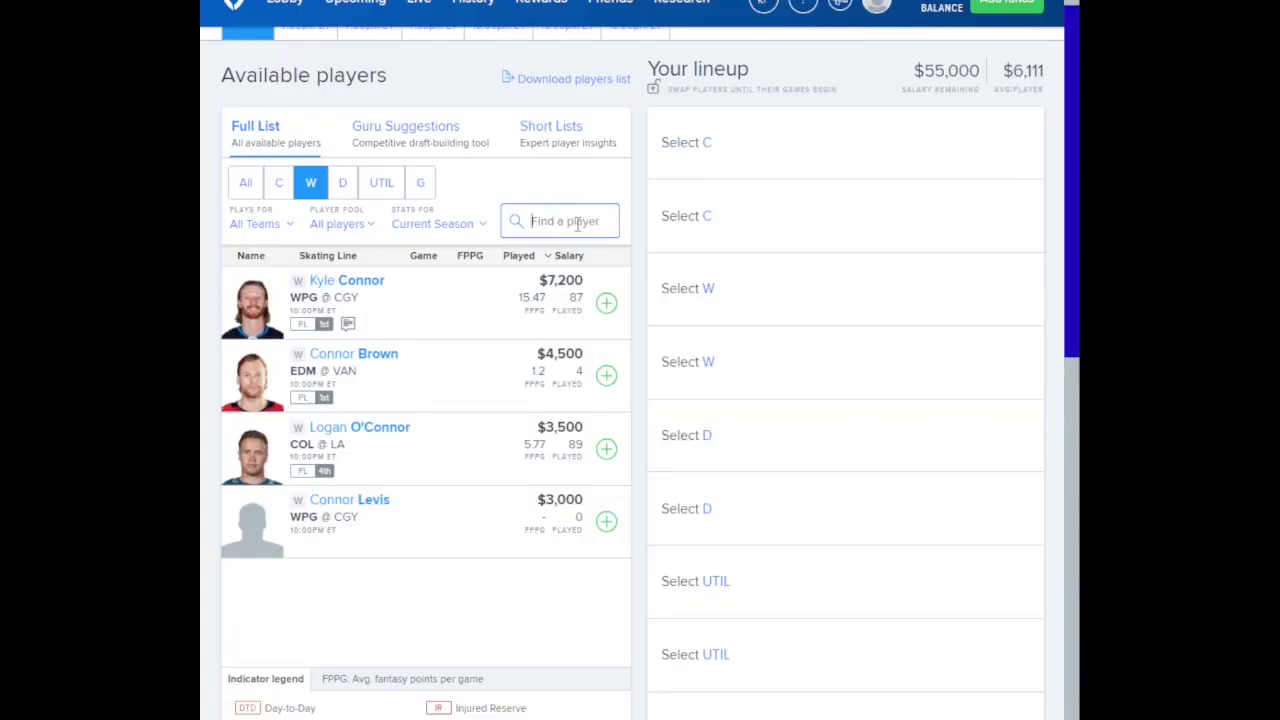
pyautogui.write('andrei')
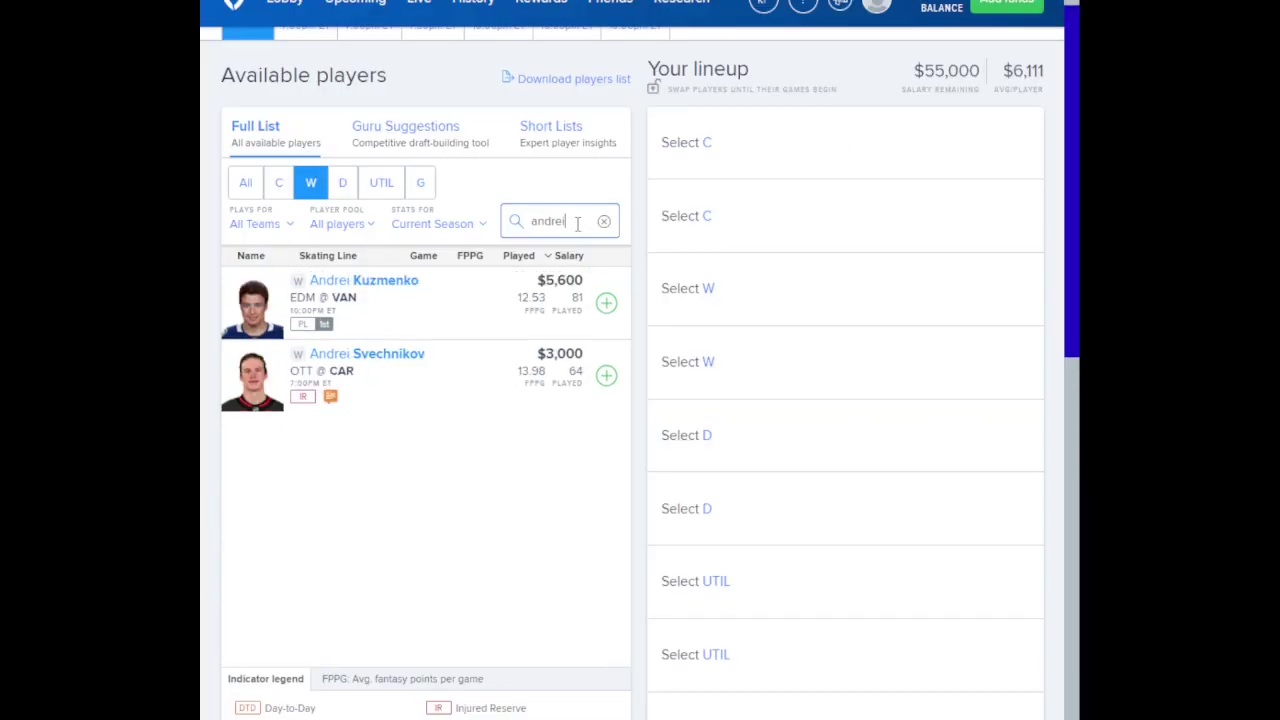
pyautogui.click(381, 286)
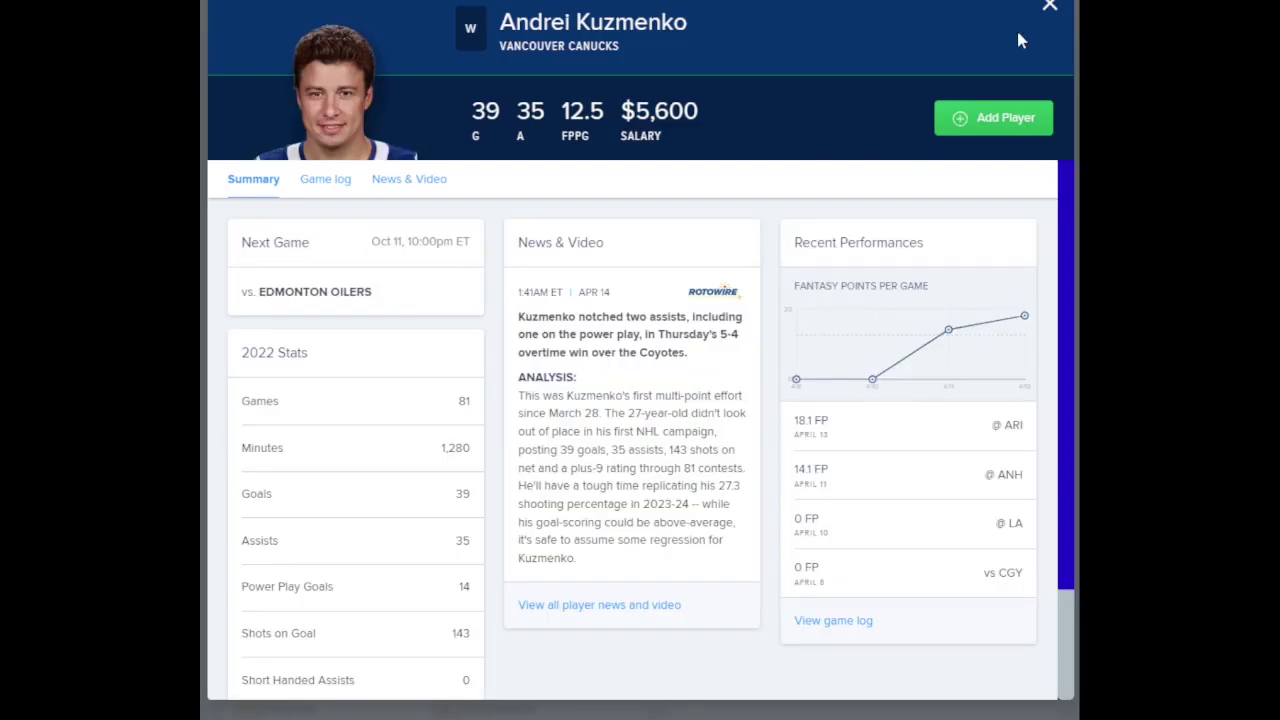
pyautogui.click(1049, 8)
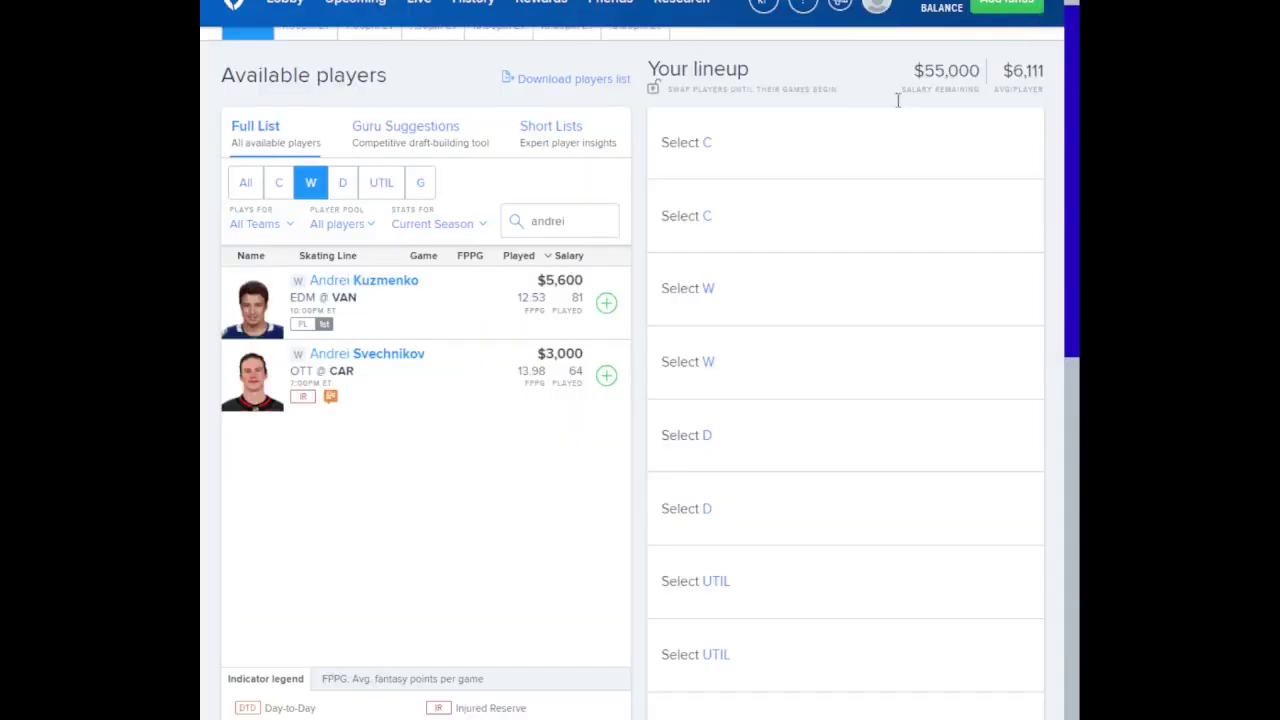
# Replace the winger search with "hub" and review Jonathan Huberdeau's statistics card
pyautogui.doubleClick(579, 221)
pyautogui.press('BackSpace')
pyautogui.write('hub')
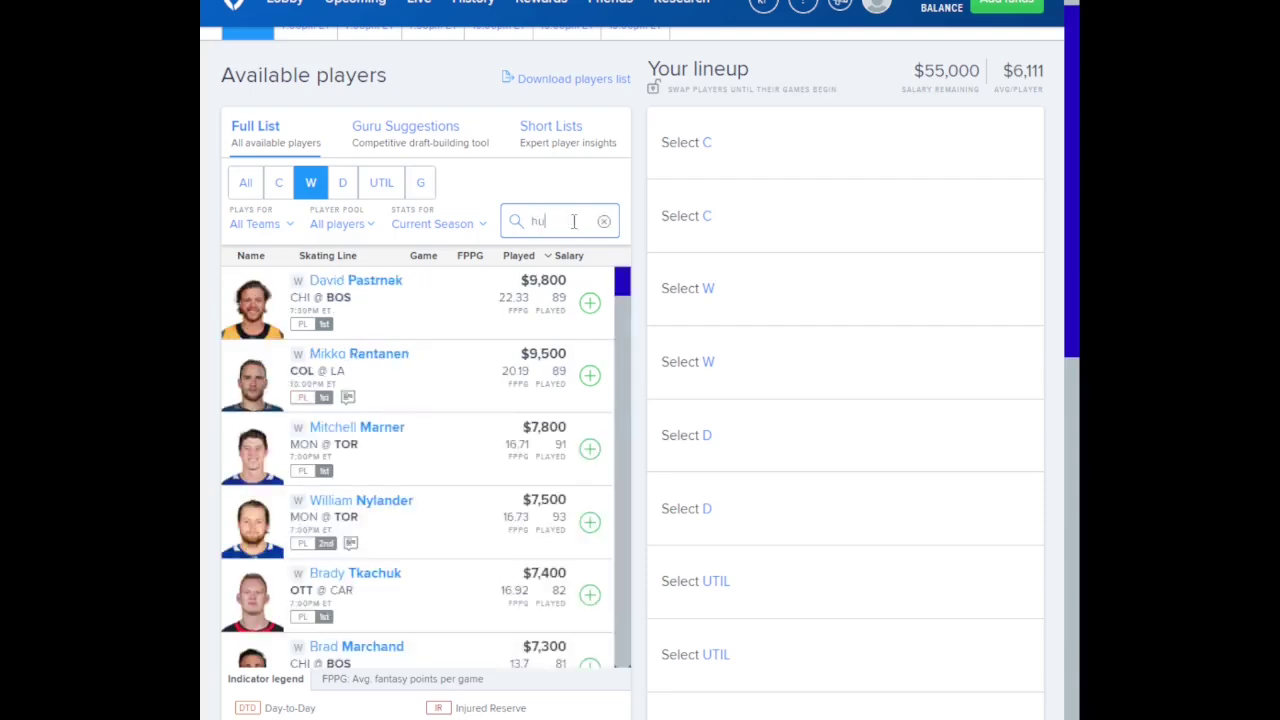
pyautogui.click(428, 284)
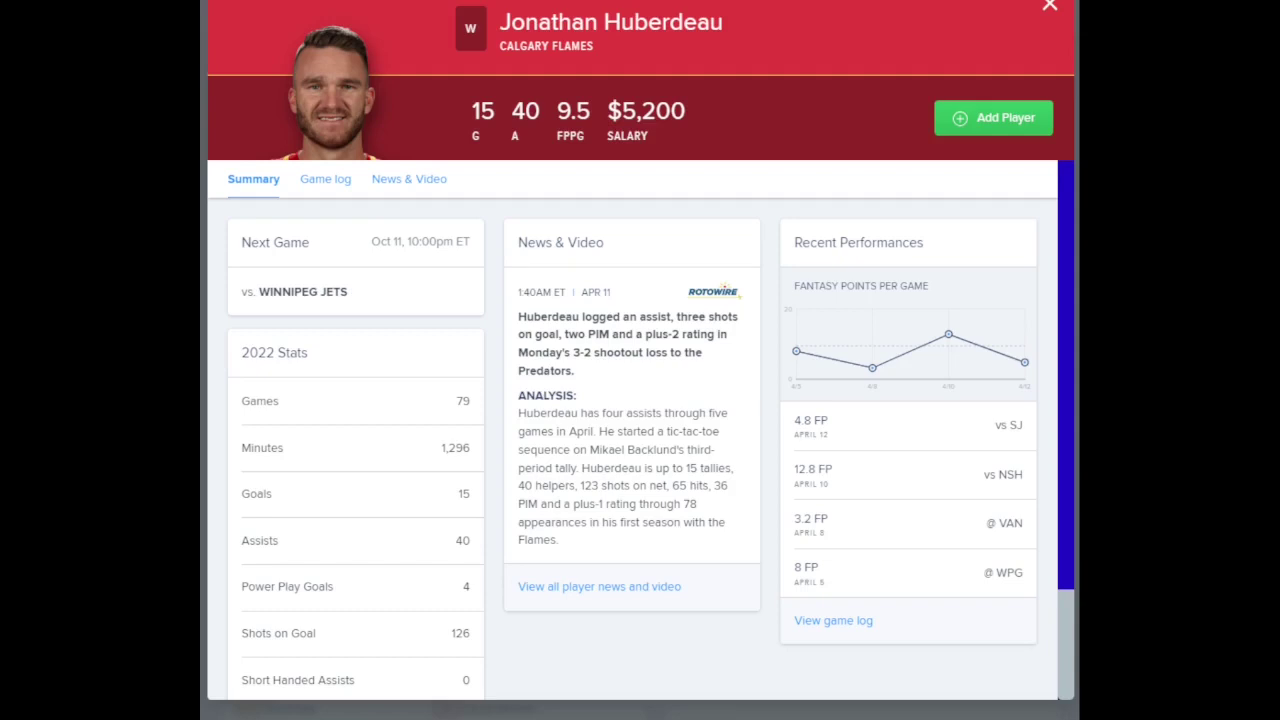
pyautogui.click(1050, 6)
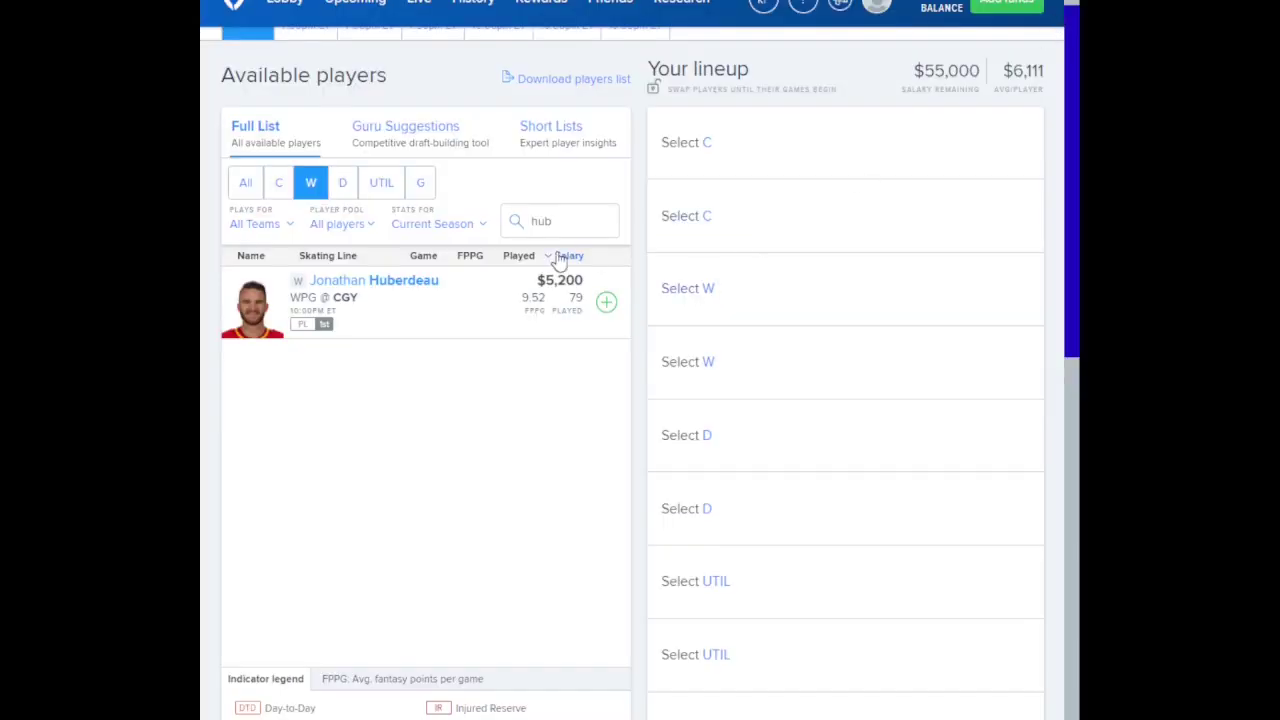
# Filter the available players to defensemen, search for "cale", and review Cale Makar's statistics card
pyautogui.doubleClick(566, 212)
pyautogui.press('BackSpace')
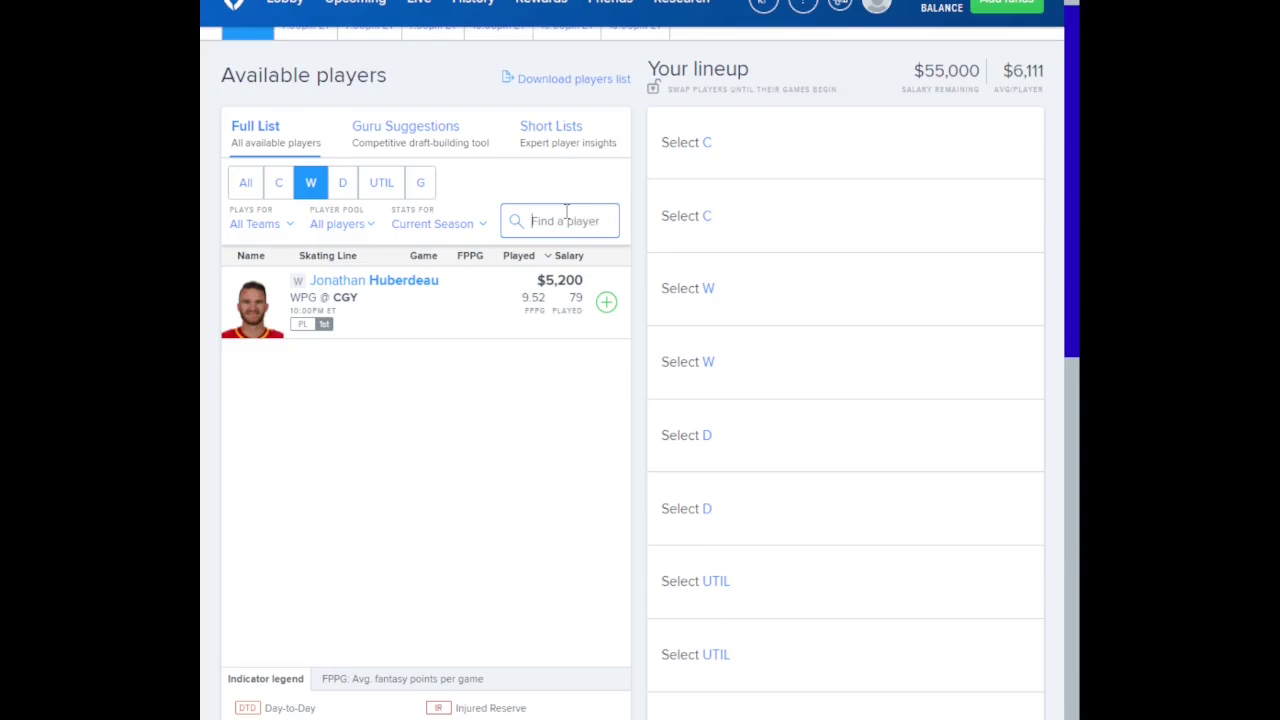
pyautogui.click(342, 184)
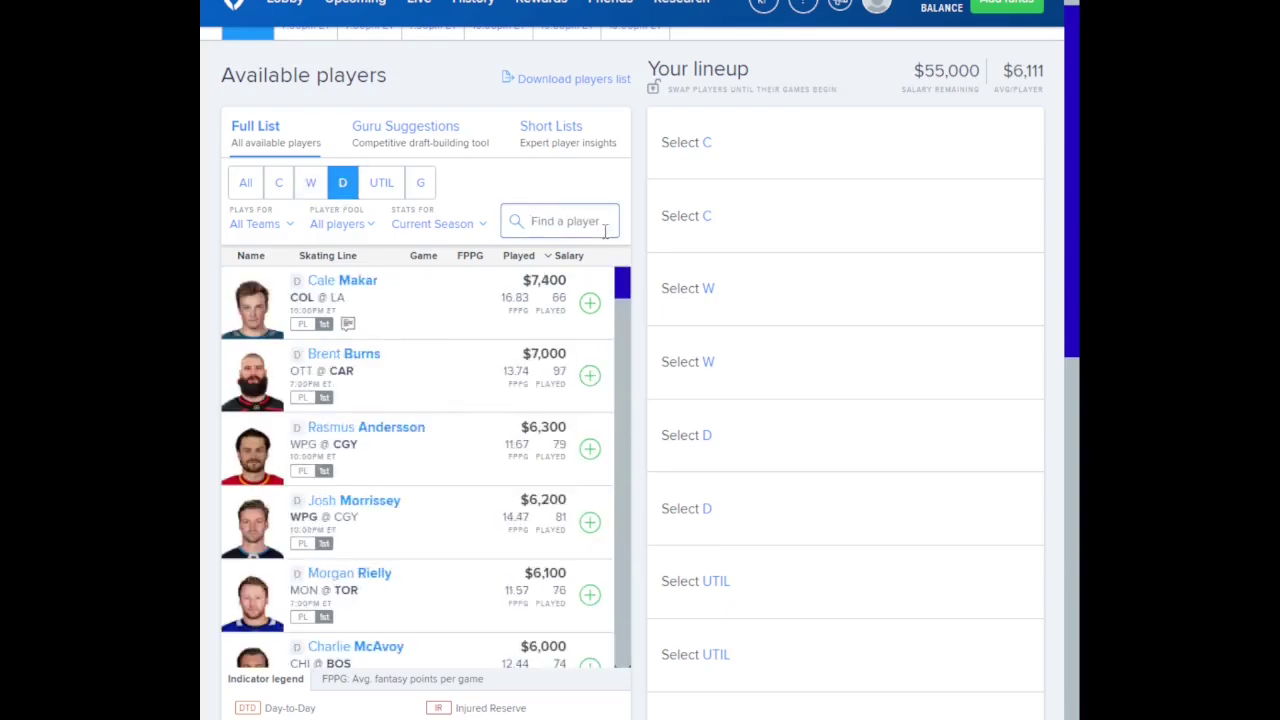
pyautogui.write('cale')
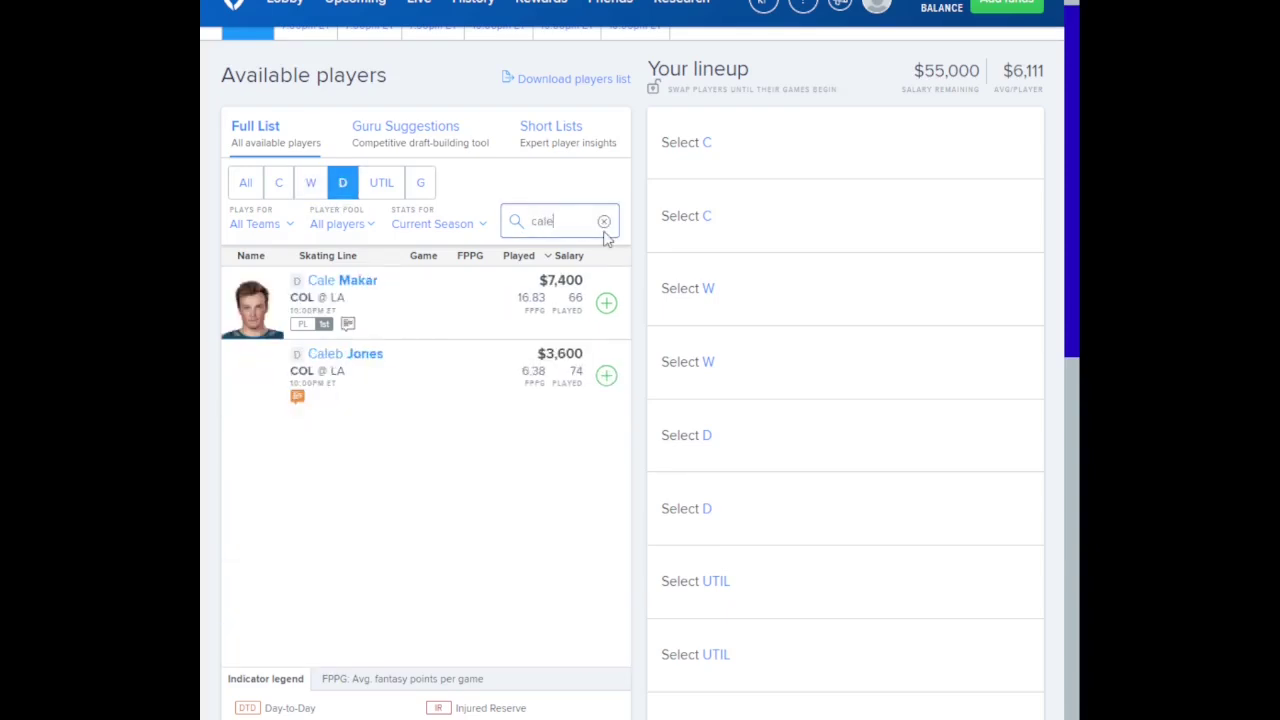
pyautogui.click(336, 284)
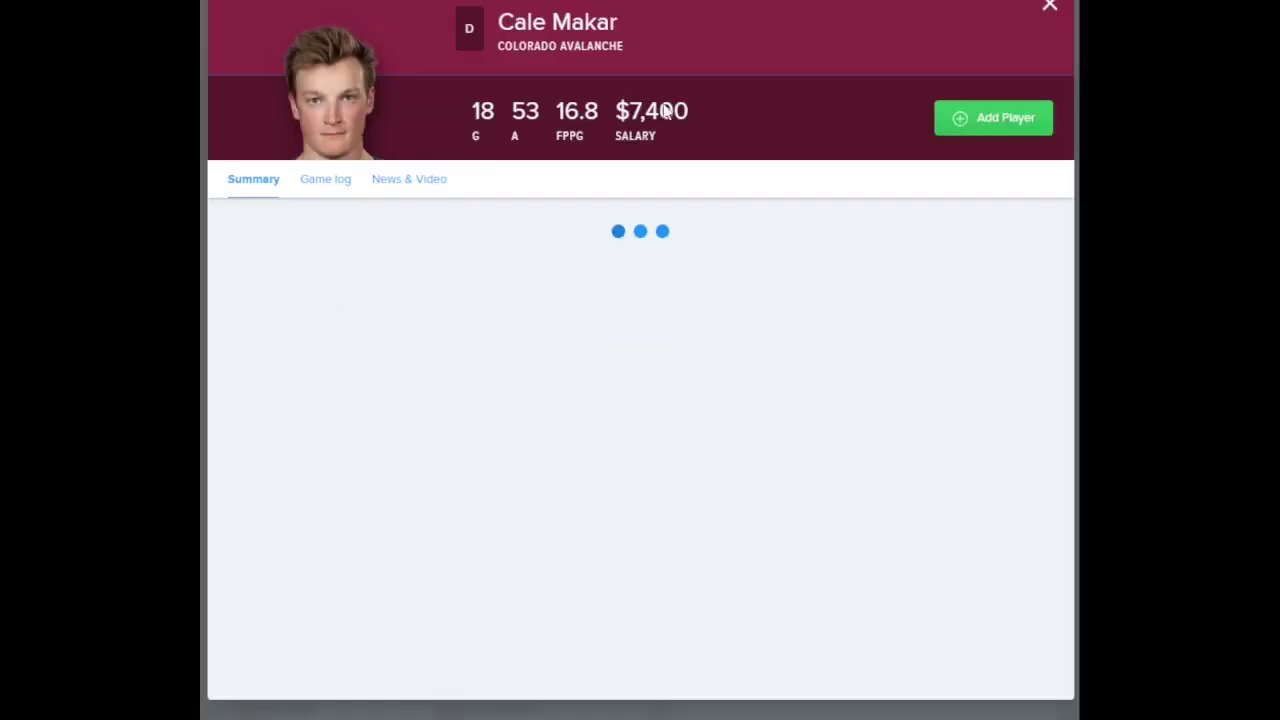
pyautogui.click(1046, 8)
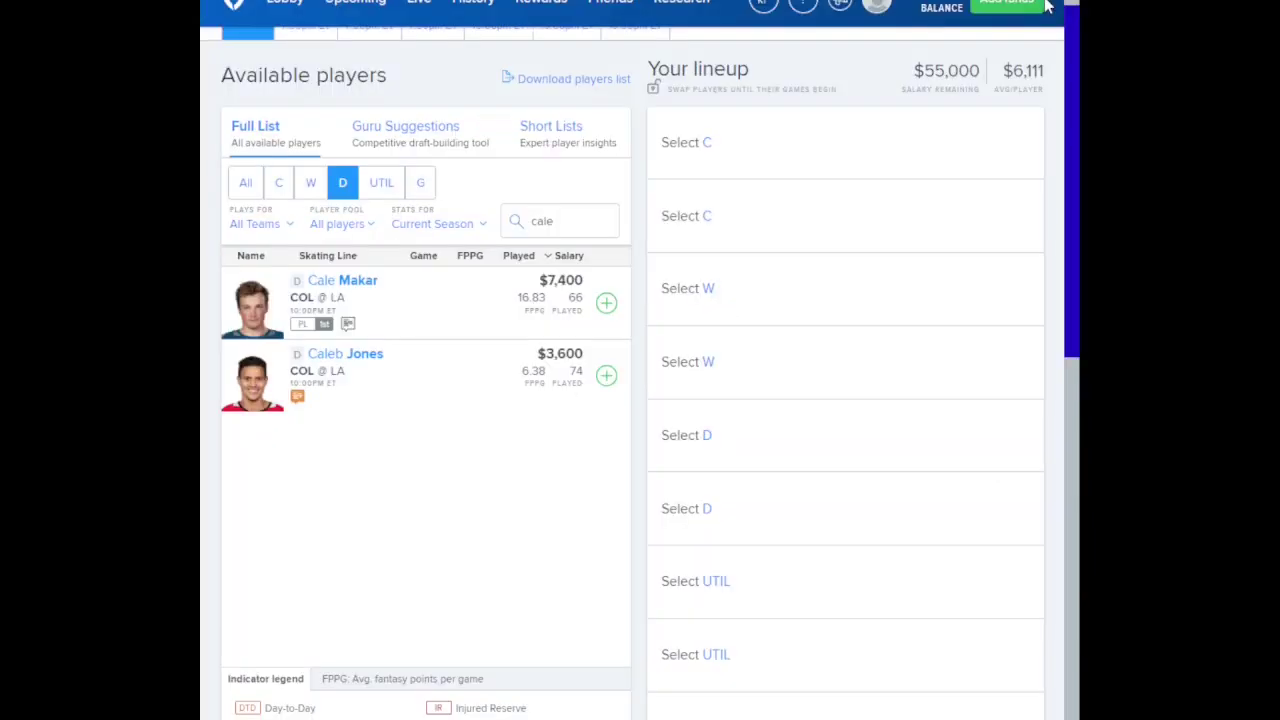
# Replace the defenseman search with "hughes" and review Quinn Hughes's statistics card
pyautogui.doubleClick(575, 224)
pyautogui.write('hughes')
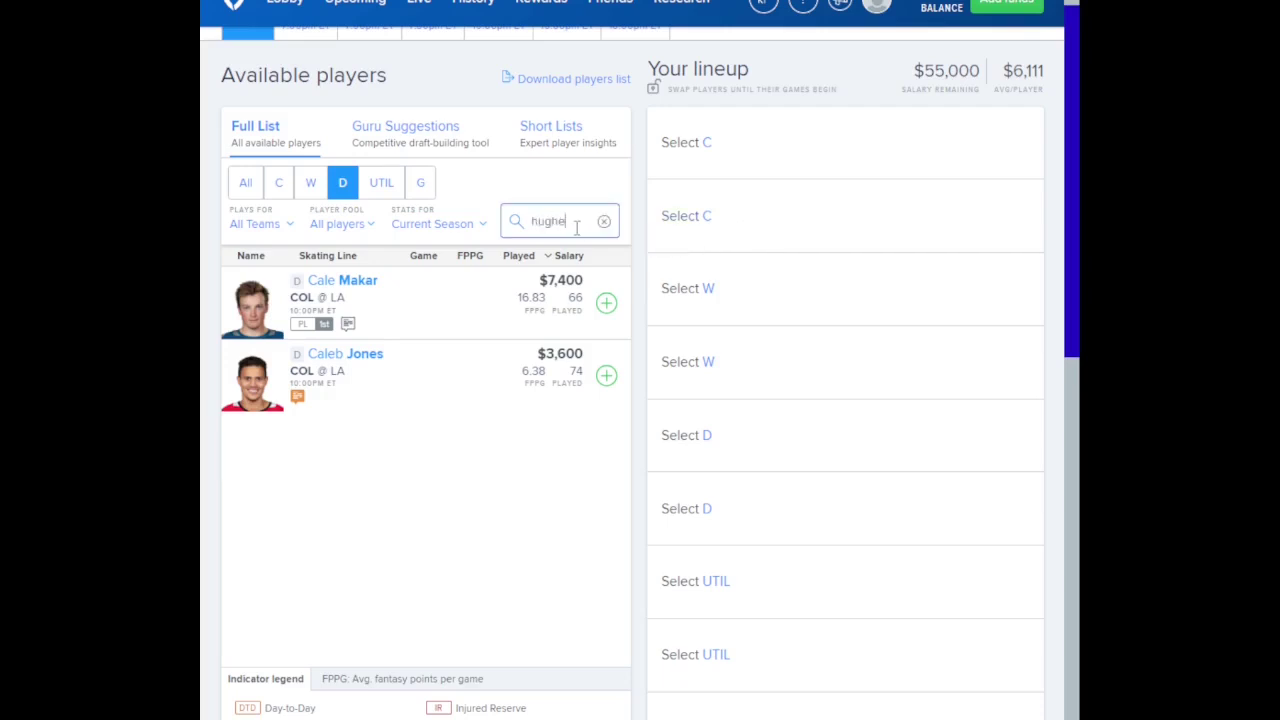
pyautogui.click(394, 287)
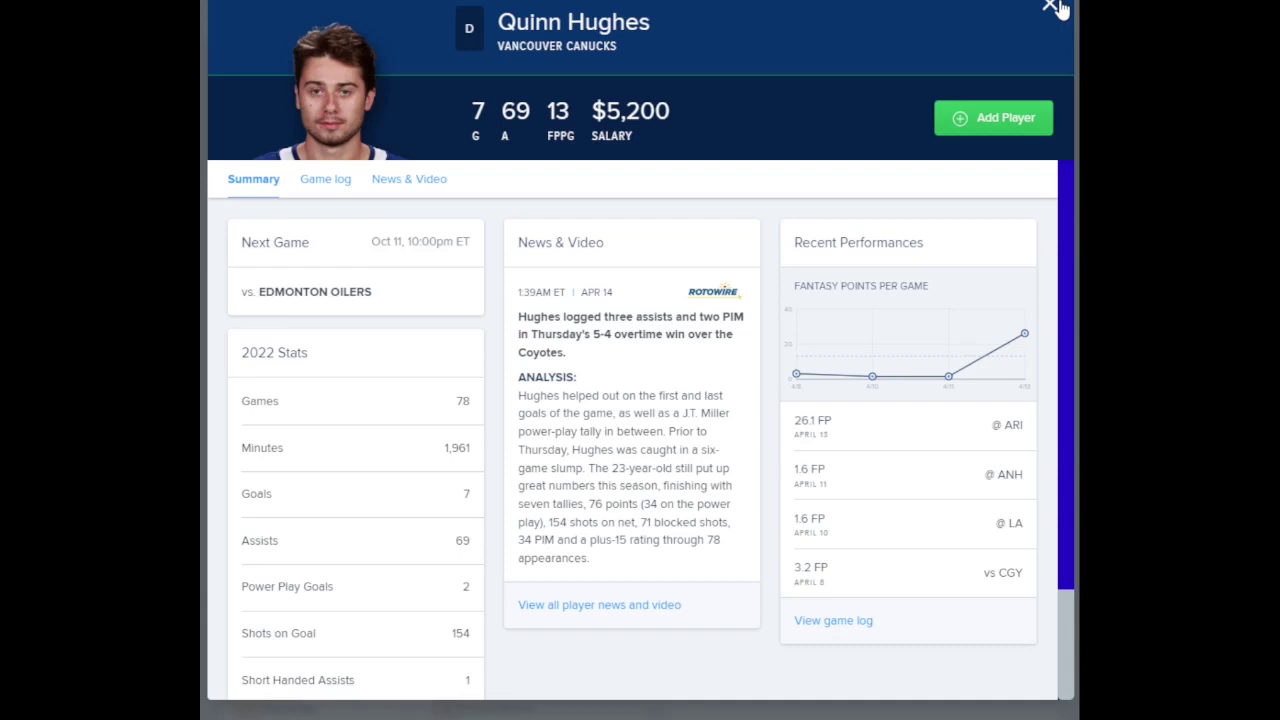
pyautogui.click(1050, 8)
# Replace the defenseman search with "dough" and review Drew Doughty's statistics card
pyautogui.doubleClick(597, 233)
pyautogui.press('BackSpace')
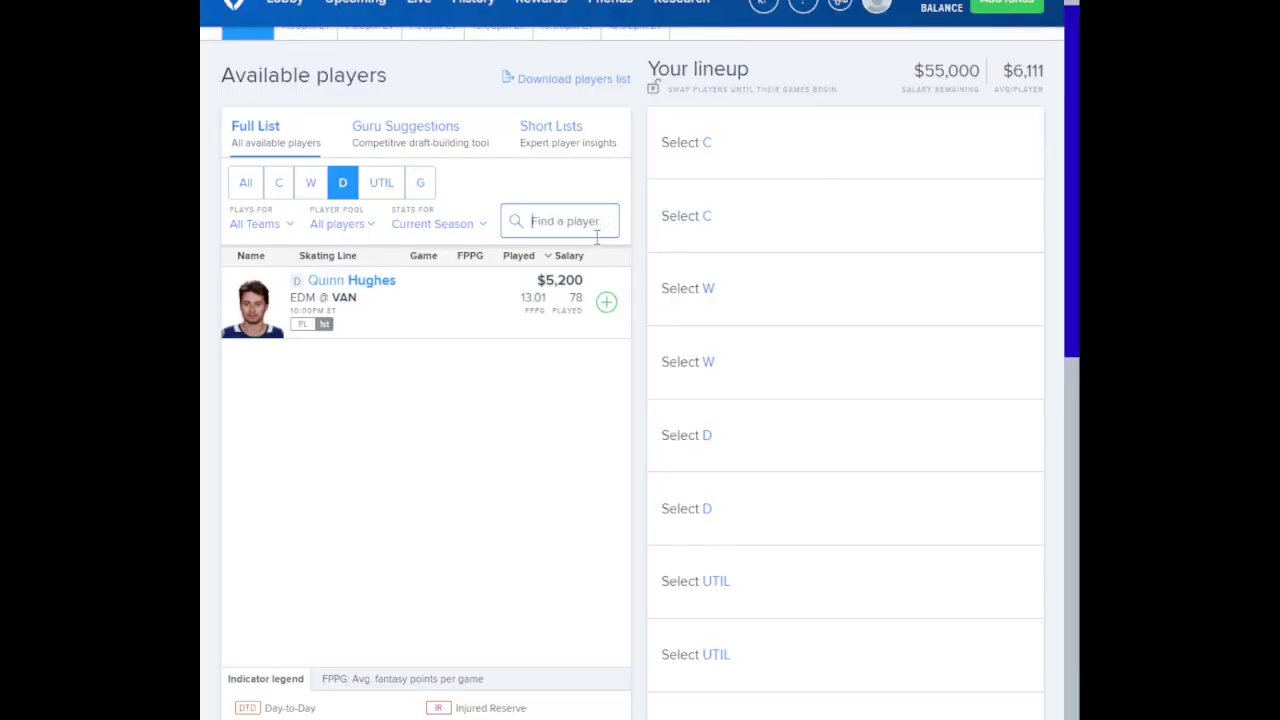
pyautogui.write('dough')
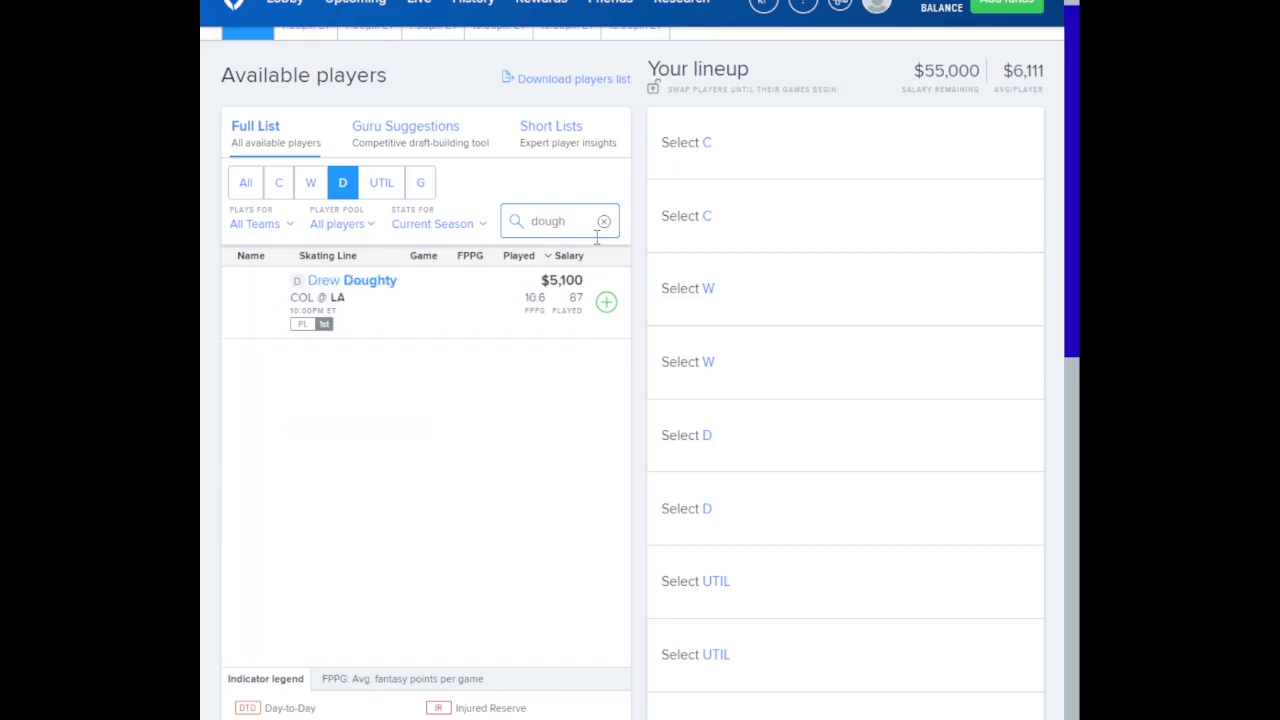
pyautogui.click(380, 284)
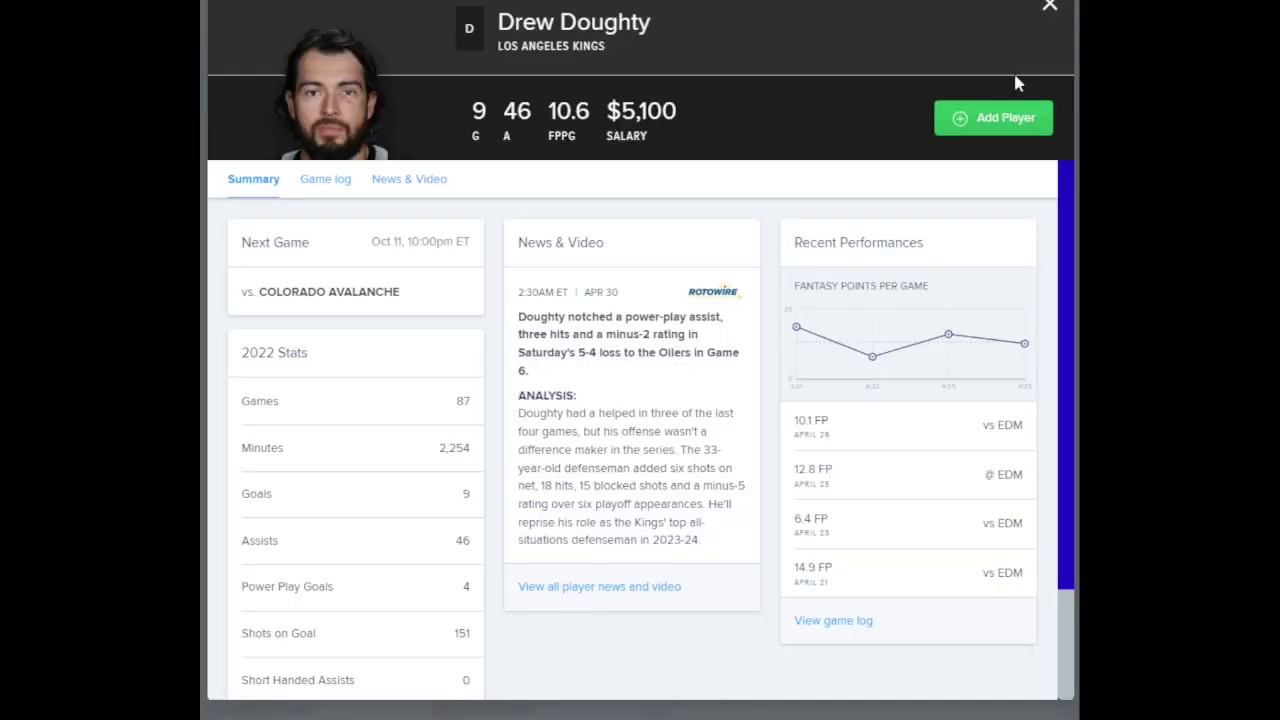
pyautogui.click(1056, 8)
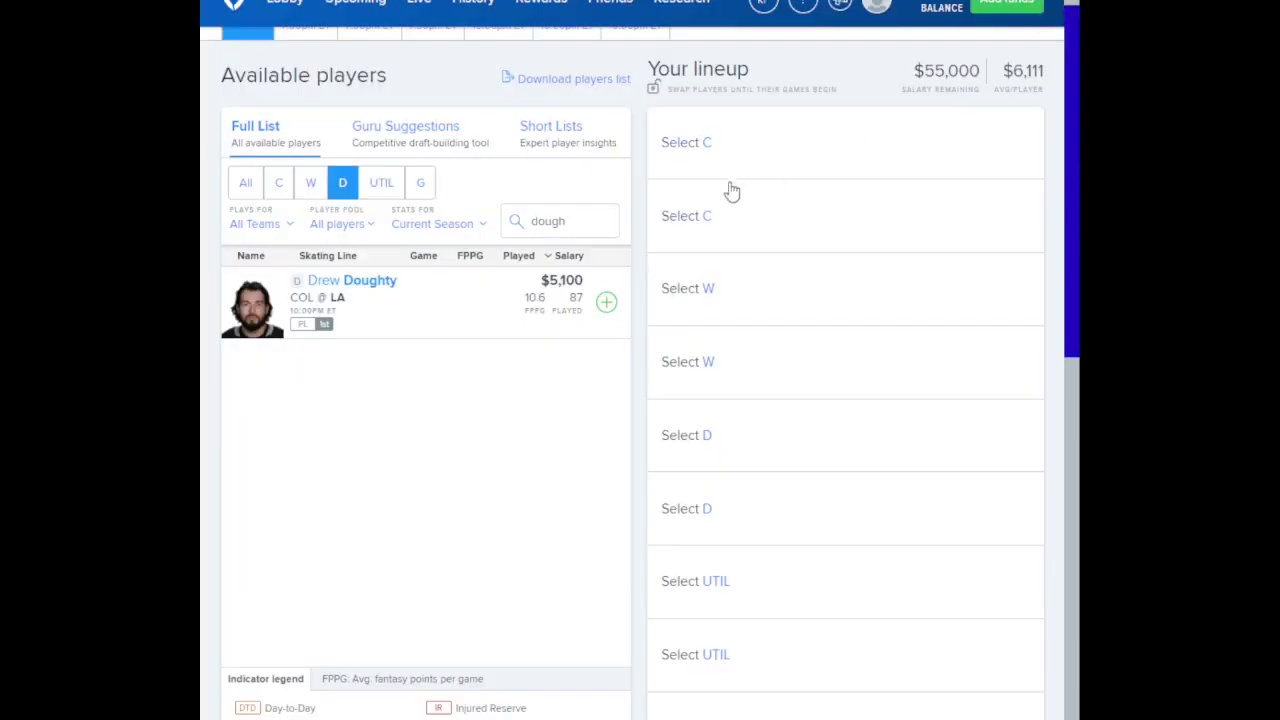
# Replace the defenseman search with "seth" and review Seth Jones's statistics card
pyautogui.click(607, 216)
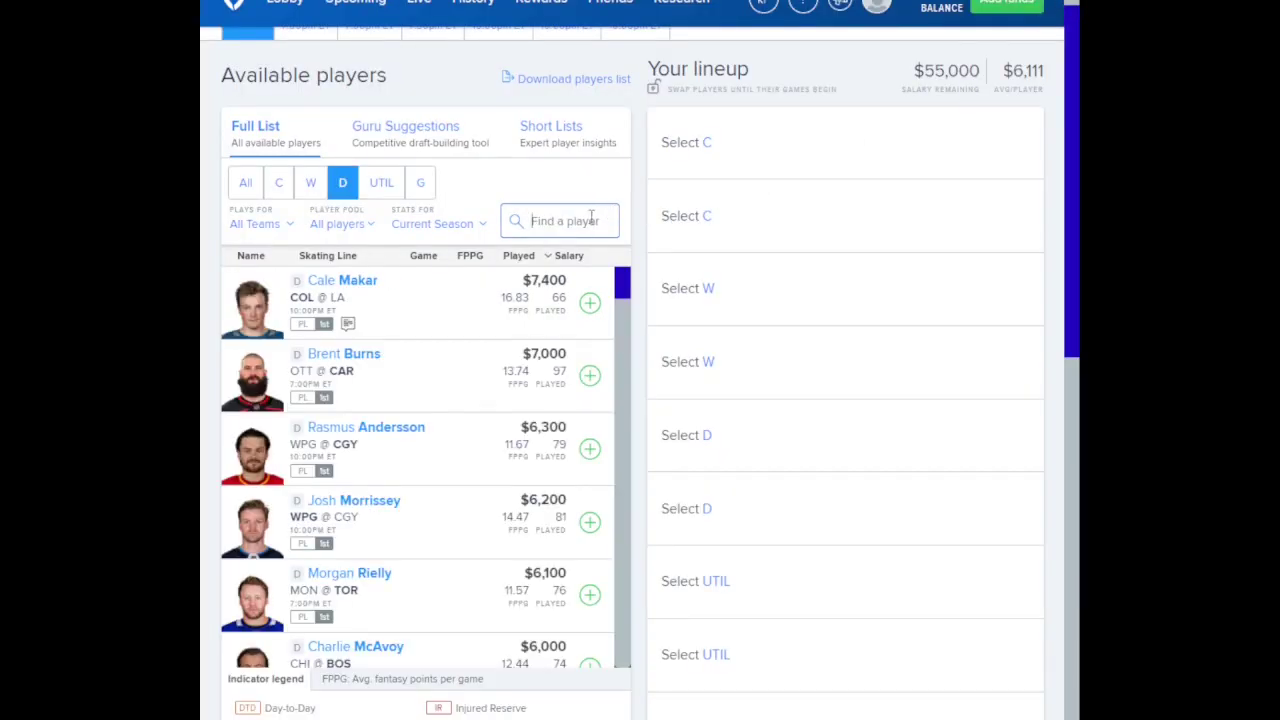
pyautogui.write('seth')
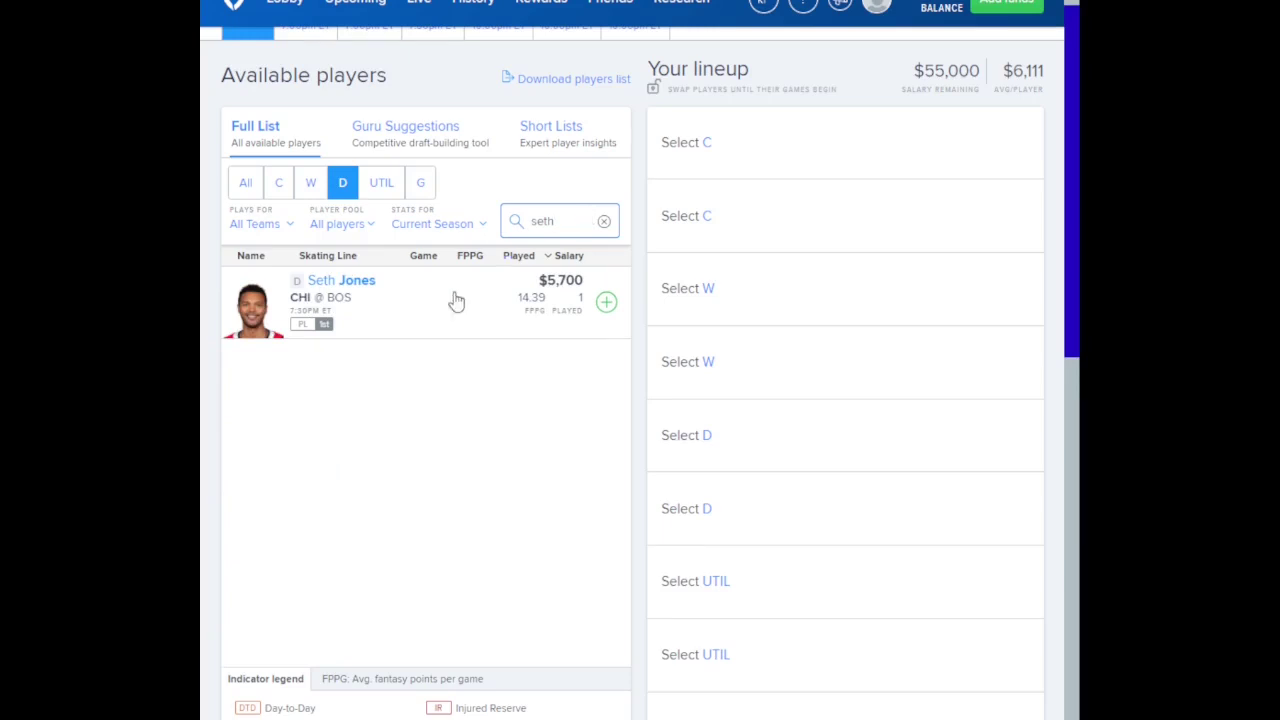
pyautogui.click(349, 296)
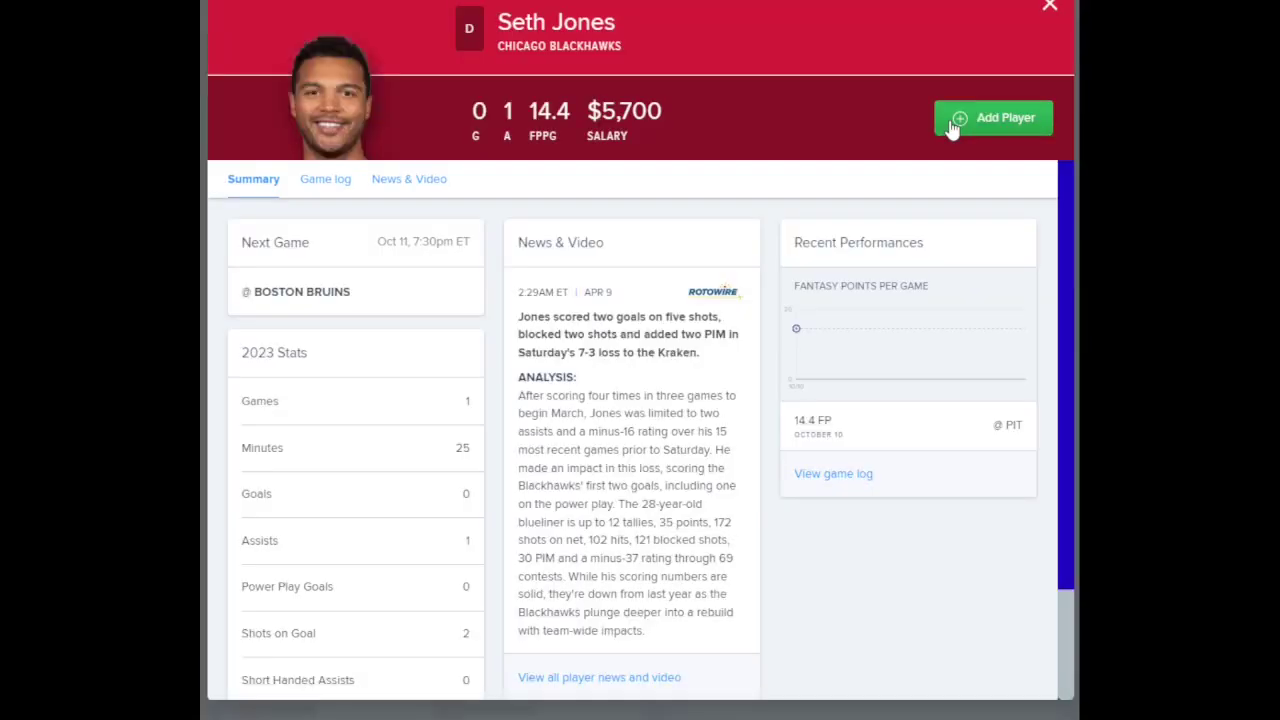
pyautogui.click(1046, 10)
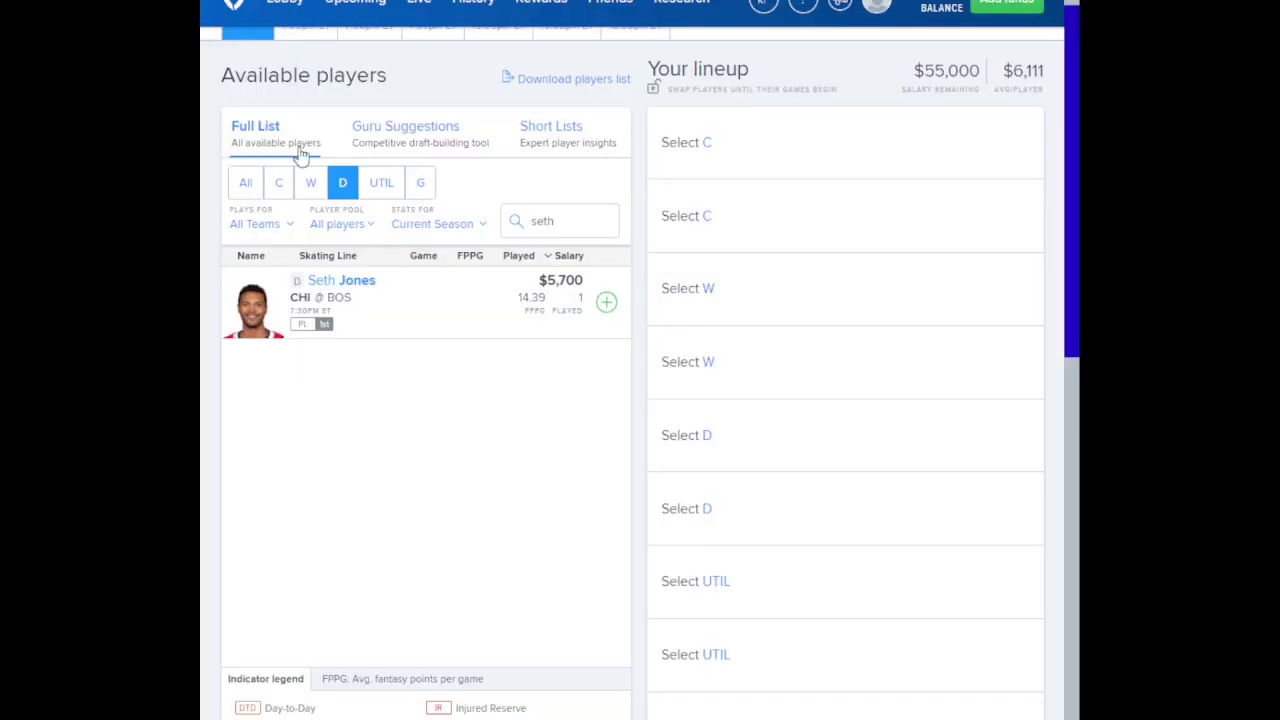
# Show available players of all positions, search for "pavel", and review Pavel Zacha's statistics card
pyautogui.click(252, 188)
pyautogui.click(586, 222)
pyautogui.press('BackSpace')
pyautogui.press('BackSpace')
pyautogui.press('BackSpace')
pyautogui.press('BackSpace')
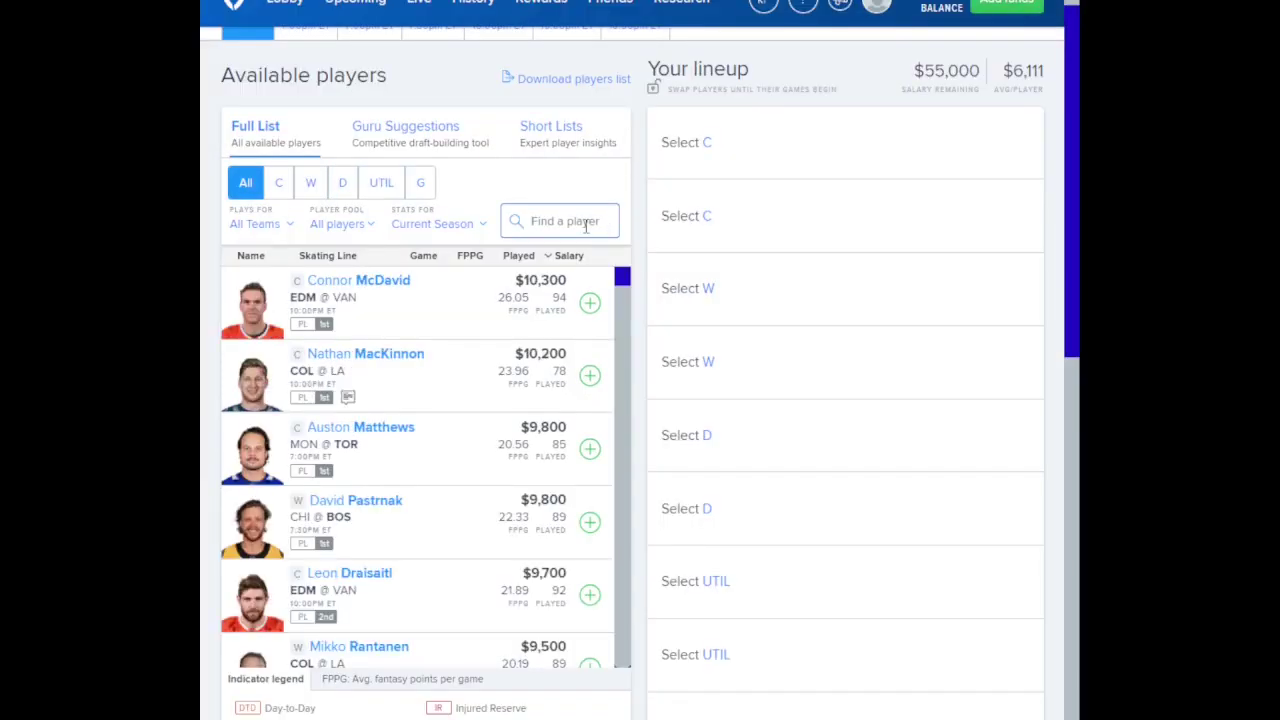
pyautogui.write('pavel')
pyautogui.click(361, 365)
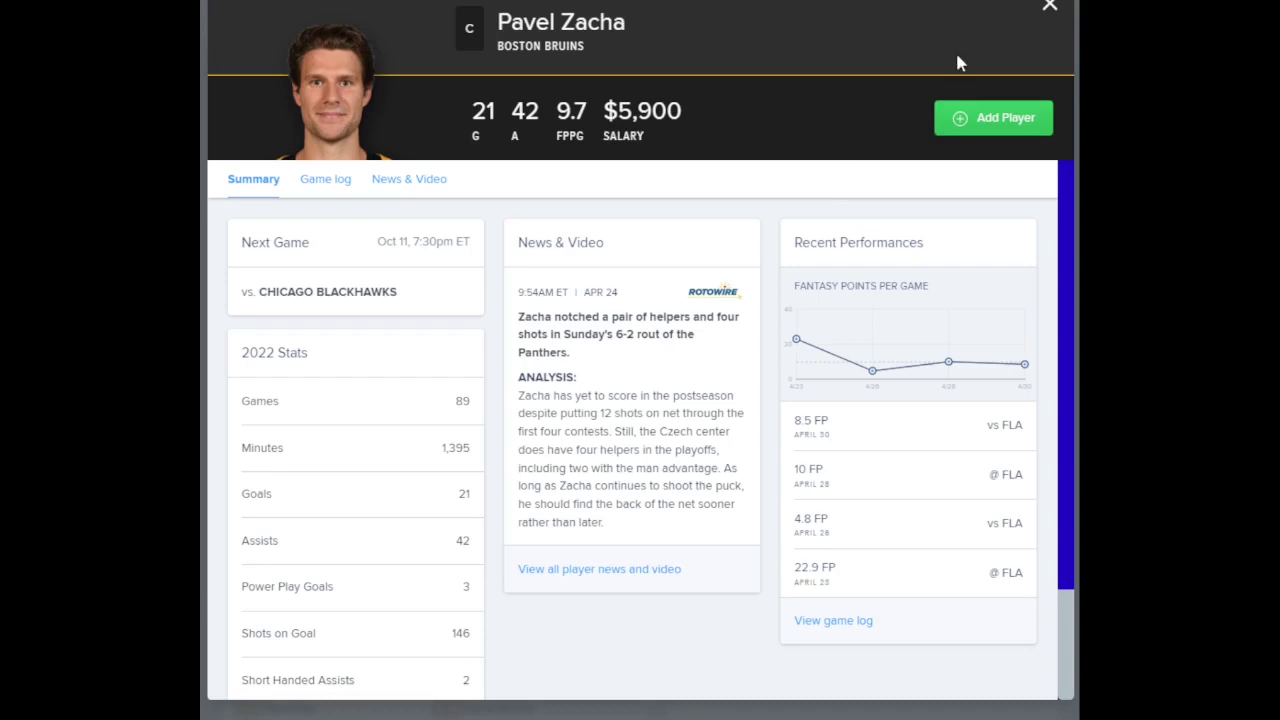
pyautogui.click(1052, 7)
# Replace the player search with "mark sc" and review Mark Scheifele's statistics card
pyautogui.doubleClick(594, 218)
pyautogui.write('m')
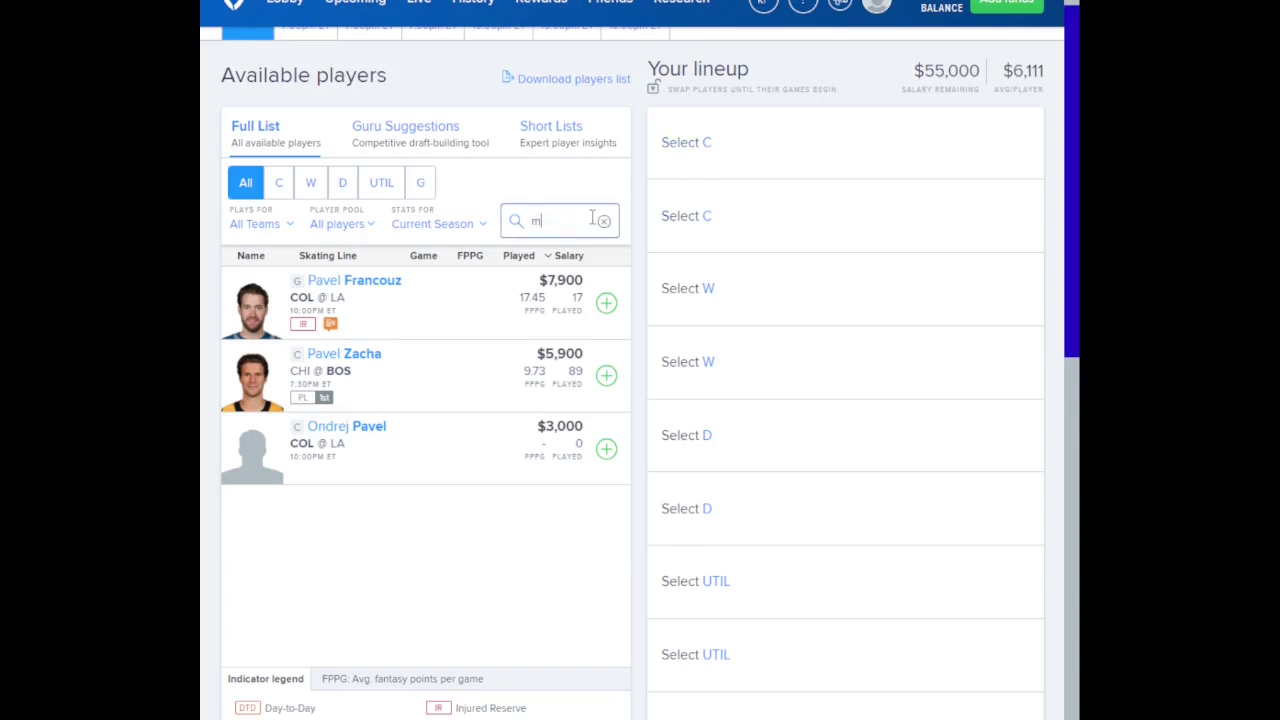
pyautogui.write('ark')
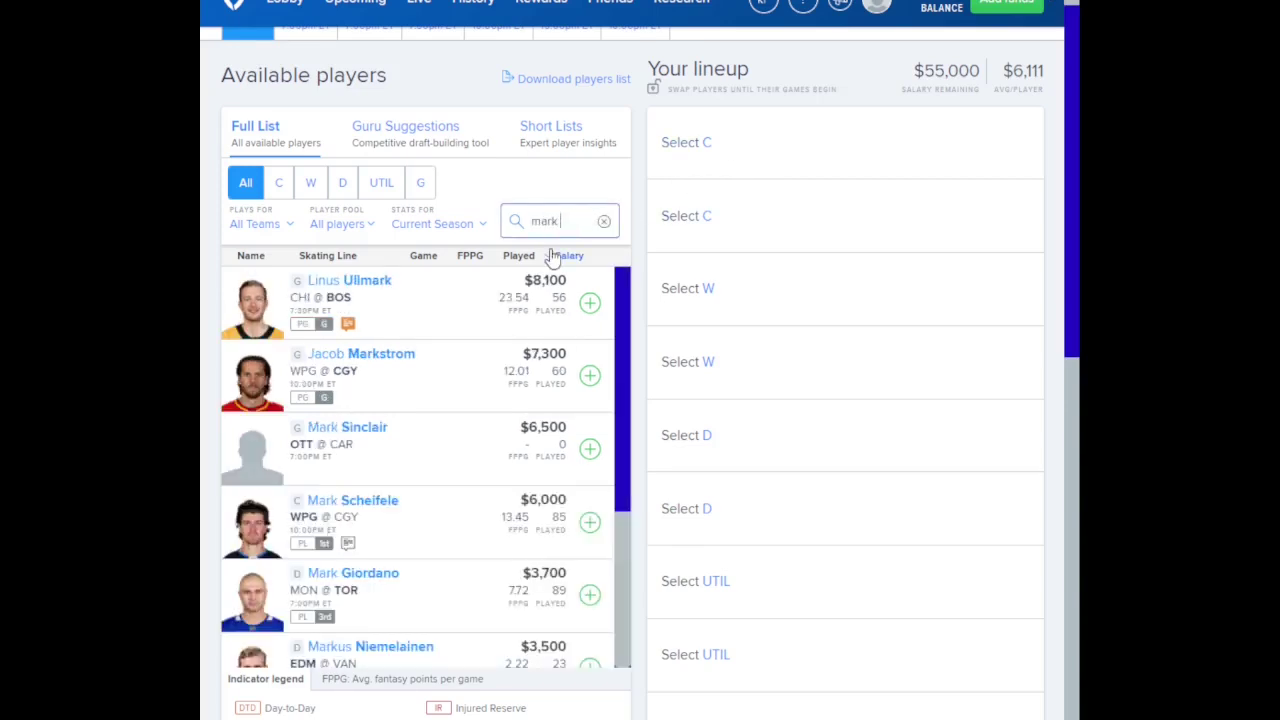
pyautogui.write(' sc')
pyautogui.click(388, 283)
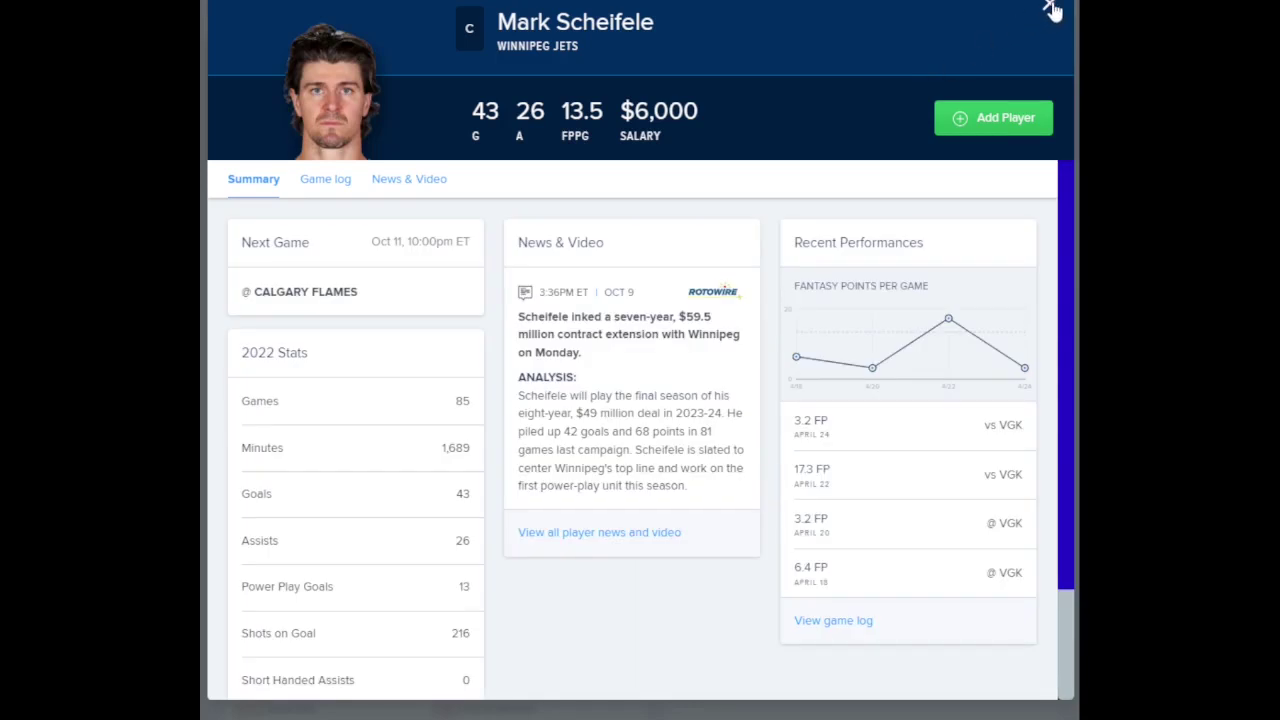
pyautogui.click(1052, 10)
# Replace the player search with "nick suz" and review Nick Suzuki's statistics card
pyautogui.doubleClick(584, 220)
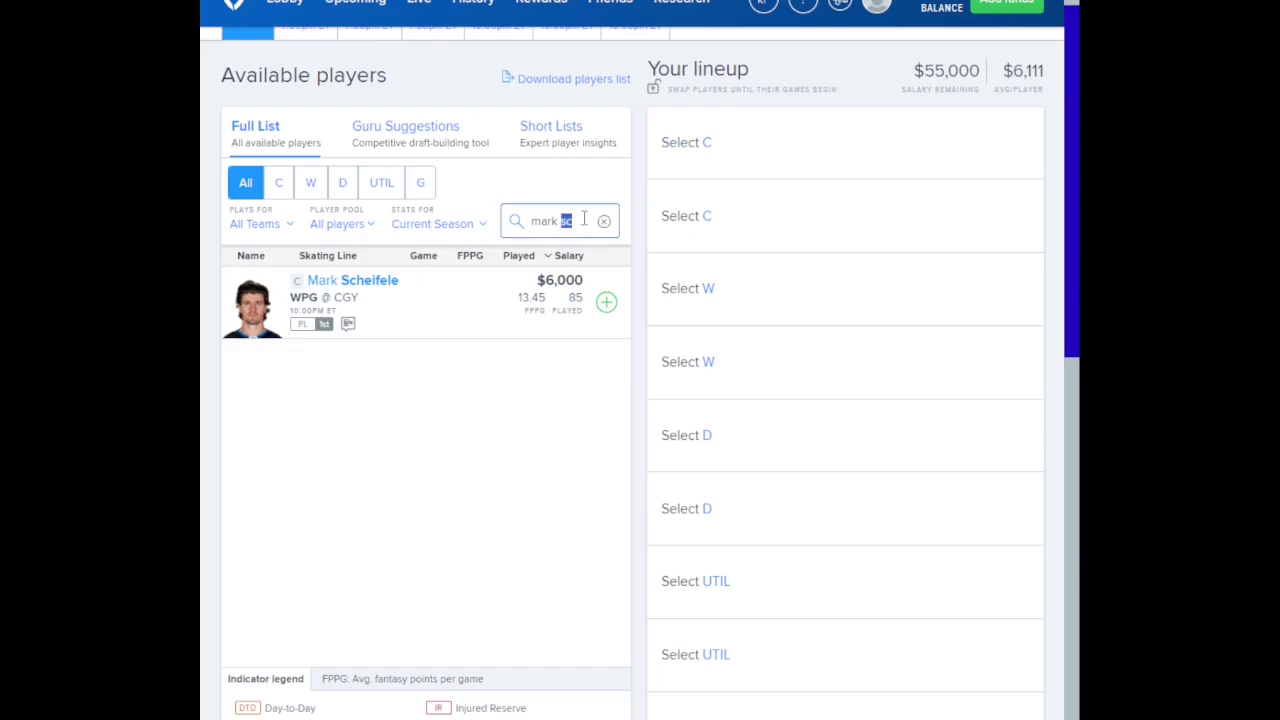
pyautogui.press('BackSpace')
pyautogui.press('BackSpace')
pyautogui.press('BackSpace')
pyautogui.press('BackSpace')
pyautogui.press('BackSpace')
pyautogui.press('BackSpace')
pyautogui.write('nick')
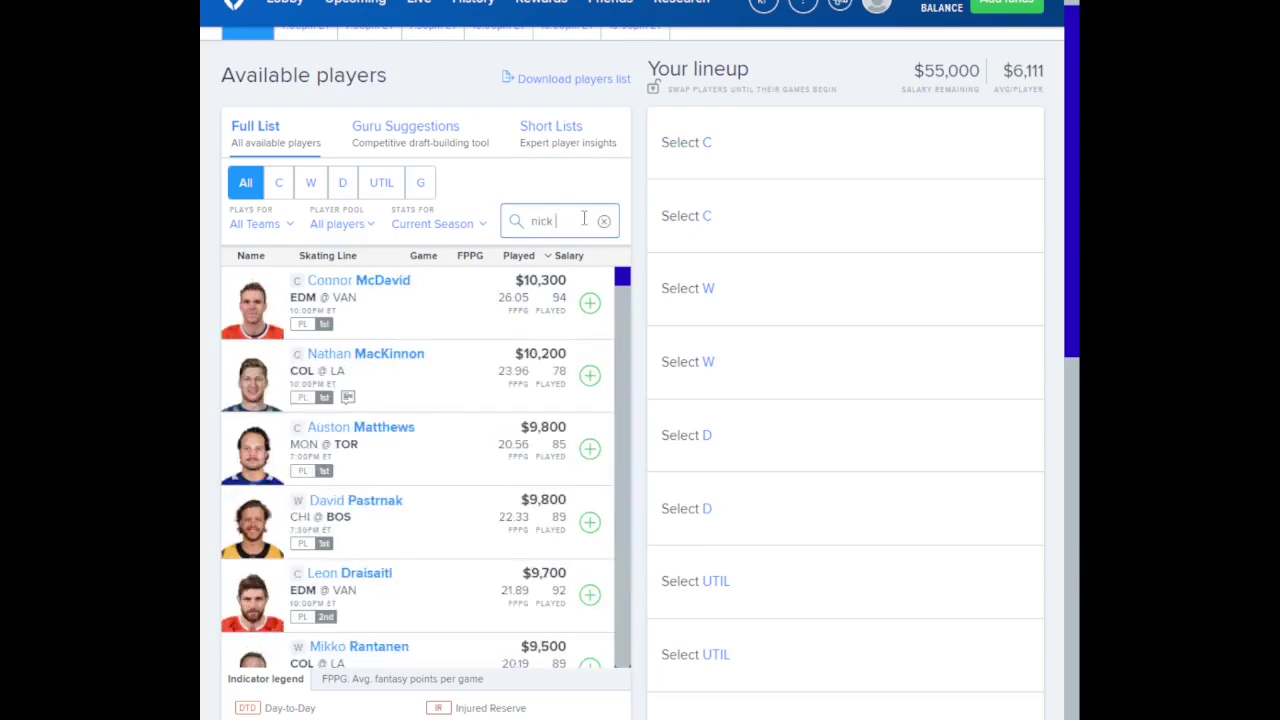
pyautogui.write(' suz')
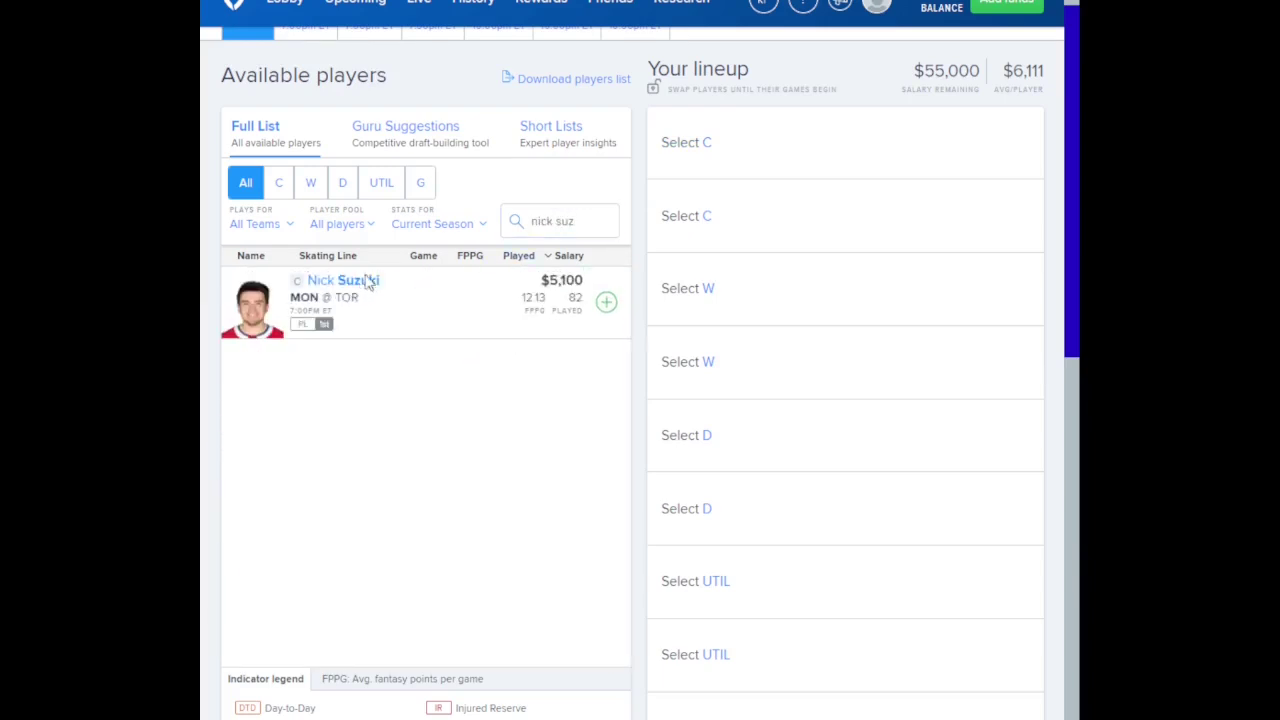
pyautogui.click(368, 283)
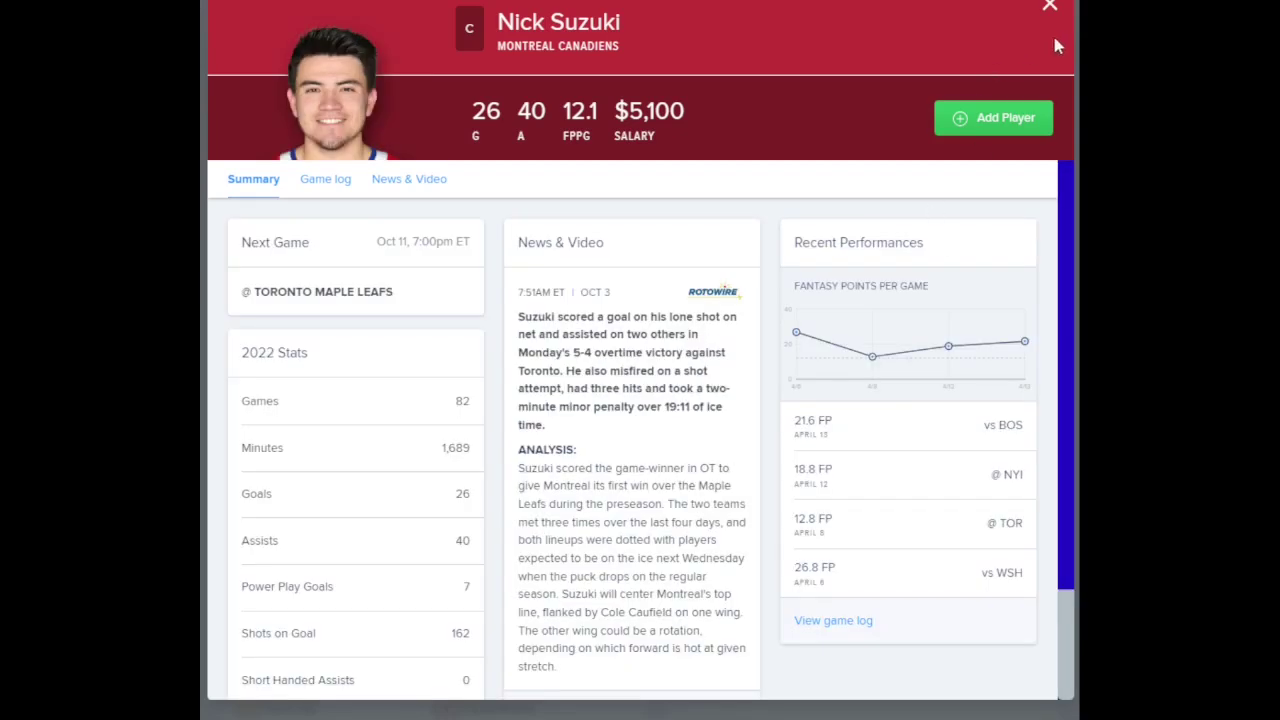
pyautogui.click(1045, 7)
# Replace the player search with "chab" and review Thomas Chabot's statistics card
pyautogui.tripleClick(564, 220)
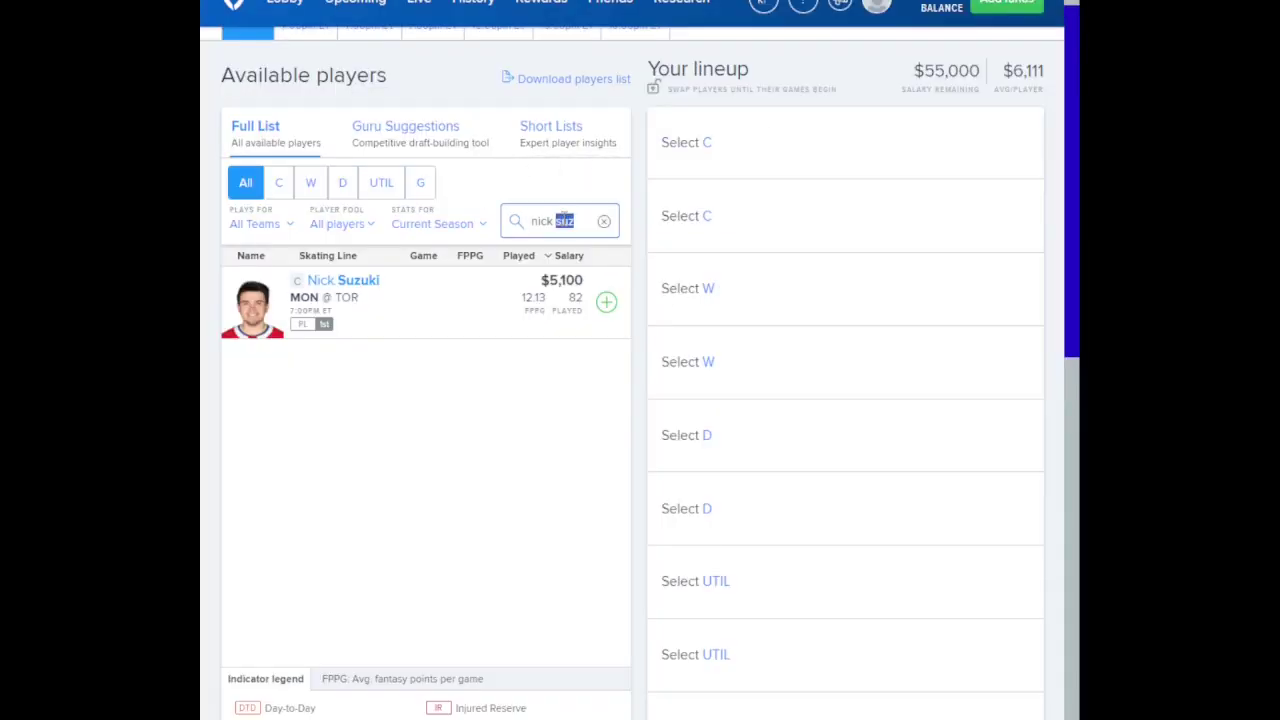
pyautogui.press('BackSpace')
pyautogui.write('chab')
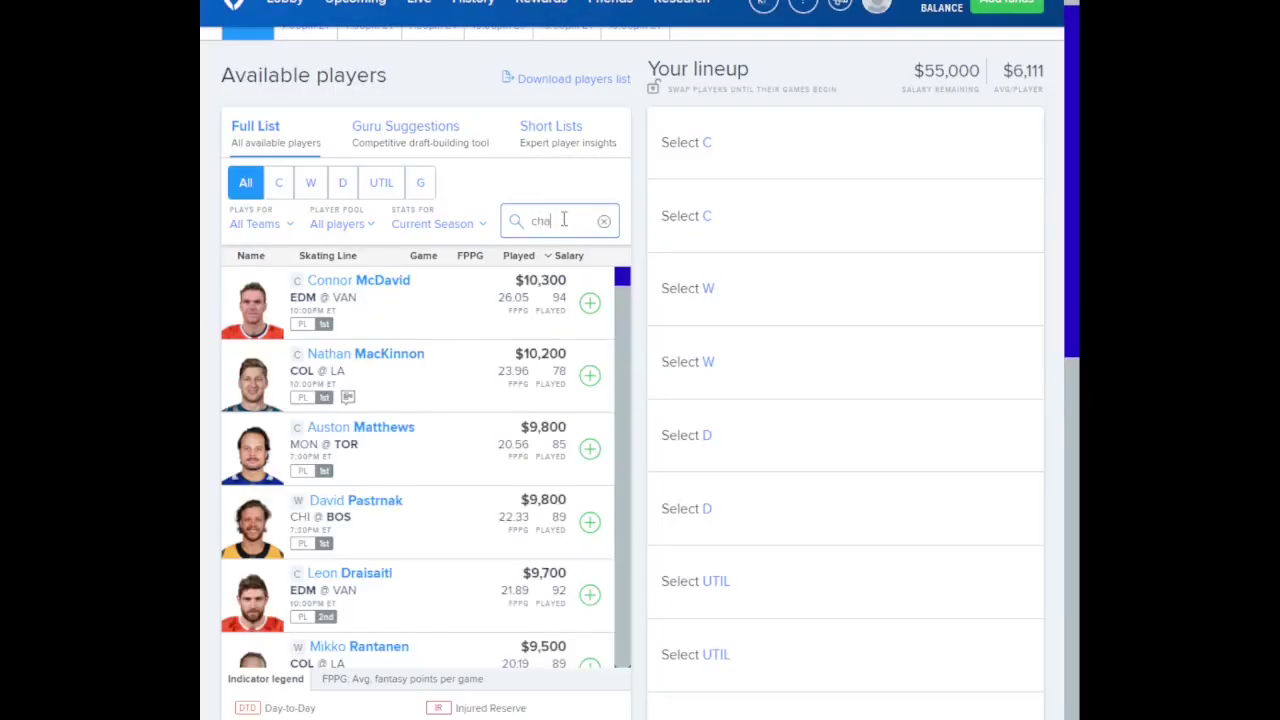
pyautogui.click(362, 300)
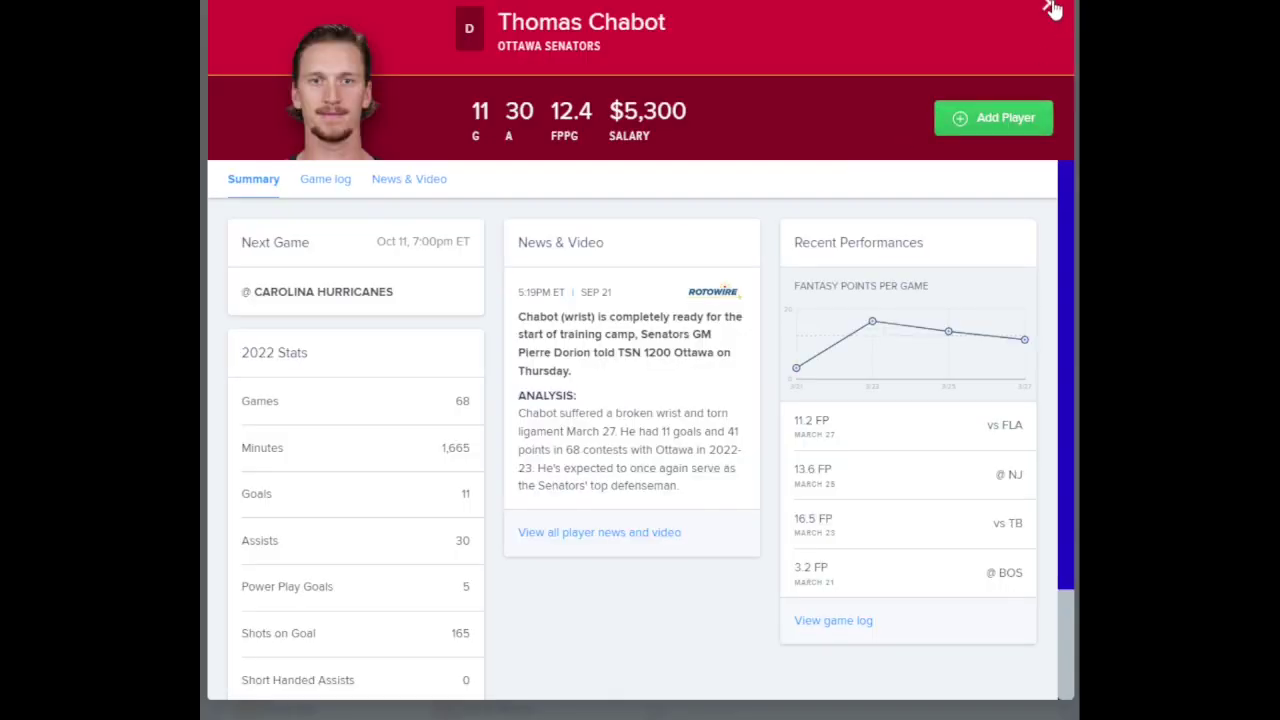
pyautogui.click(1050, 9)
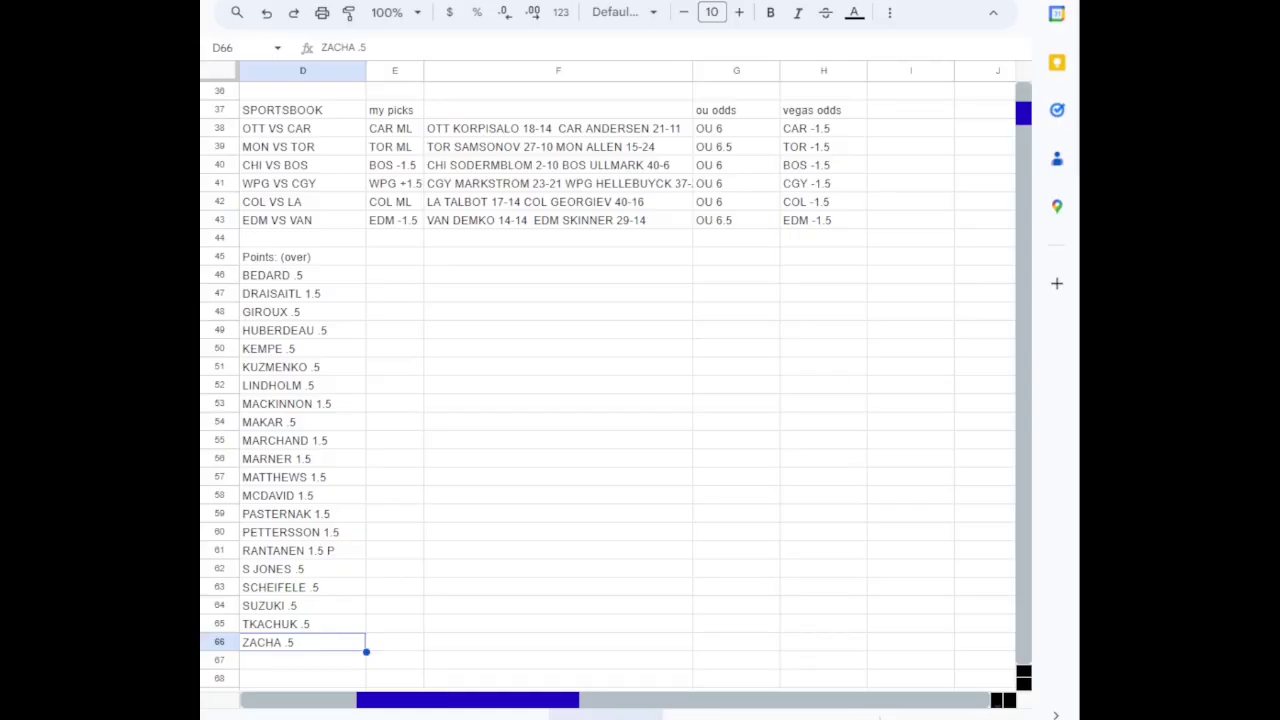
# Switch to the Google Sheets spreadsheet and go from the points overs back up to the DraftKings player list at row 1
pyautogui.click(678, 466)
pyautogui.press('Up')
pyautogui.press('Up')
pyautogui.press('Up')
pyautogui.press('Up')
pyautogui.press('Up')
pyautogui.press('Up')
pyautogui.press('Up')
pyautogui.press('Up')
pyautogui.press('Up')
pyautogui.press('Up')
pyautogui.press('Up')
pyautogui.press('Up')
pyautogui.press('Up')
pyautogui.press('Up')
pyautogui.press('Up')
pyautogui.press('Up')
pyautogui.press('Up')
pyautogui.press('Up')
pyautogui.press('Up')
pyautogui.press('Up')
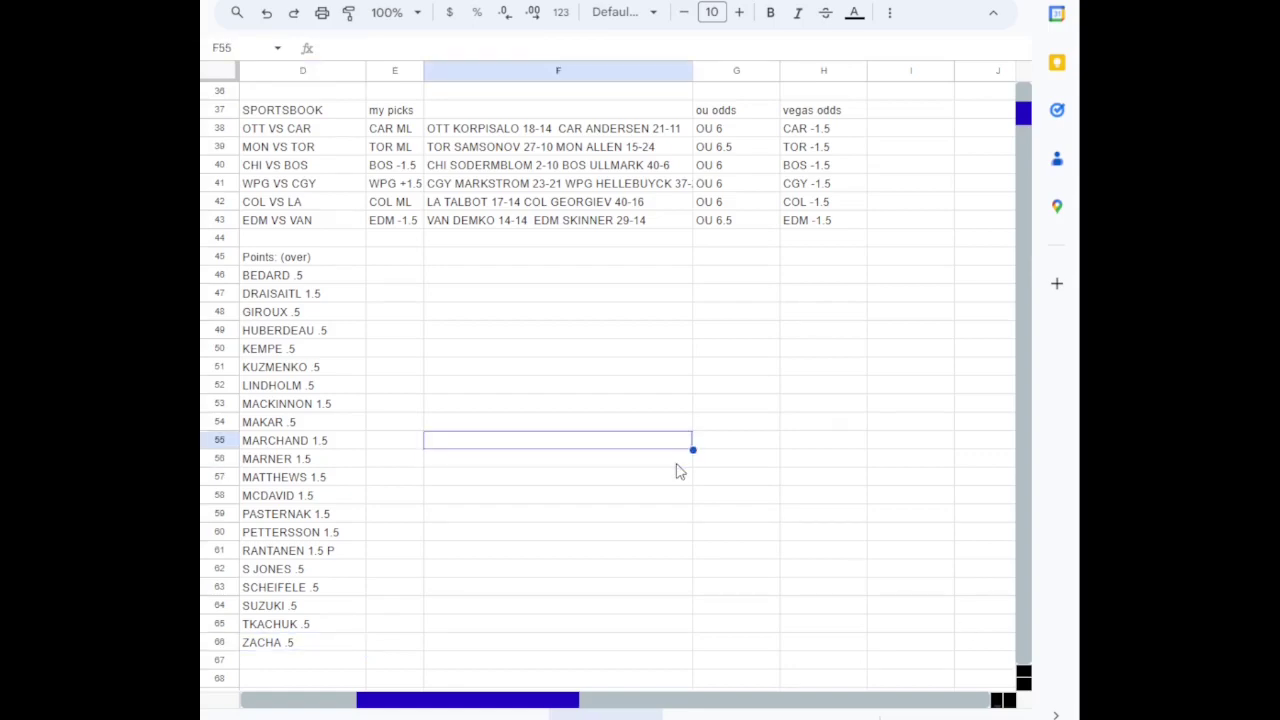
pyautogui.press('Up')
pyautogui.press('Up')
pyautogui.press('Up')
pyautogui.press('Up')
pyautogui.press('Up')
pyautogui.press('Up')
pyautogui.press('Up')
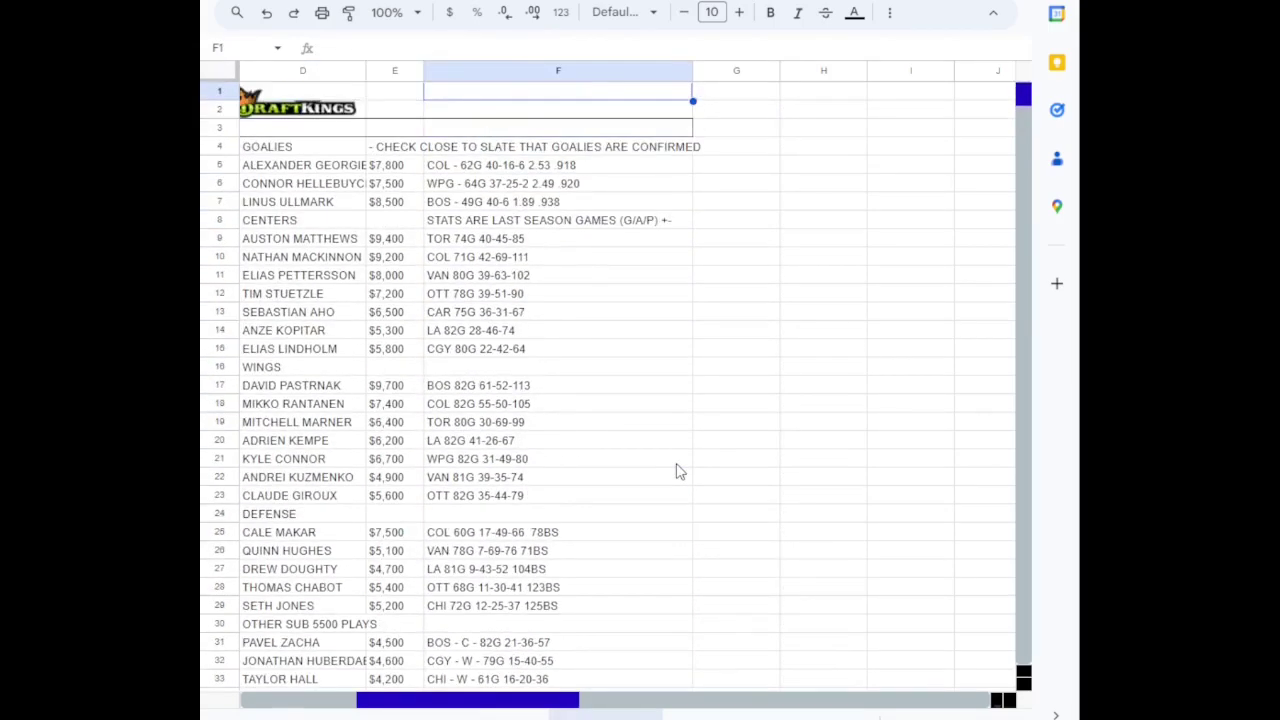
# Look through the DraftKings list down to row 36 and compare it with the FanDuel list in columns A to C
pyautogui.press('Down')
pyautogui.press('Down')
pyautogui.press('Down')
pyautogui.press('Down')
pyautogui.press('Down')
pyautogui.press('Down')
pyautogui.press('Down')
pyautogui.press('Down')
pyautogui.press('Down')
pyautogui.press('Down')
pyautogui.press('Down')
pyautogui.press('Down')
pyautogui.press('Down')
pyautogui.press('Down')
pyautogui.press('Down')
pyautogui.press('Down')
pyautogui.press('Down')
pyautogui.press('Down')
pyautogui.press('Down')
pyautogui.press('Down')
pyautogui.press('Down')
pyautogui.press('Down')
pyautogui.press('Down')
pyautogui.press('Down')
pyautogui.press('Down')
pyautogui.press('Down')
pyautogui.press('Down')
pyautogui.press('Down')
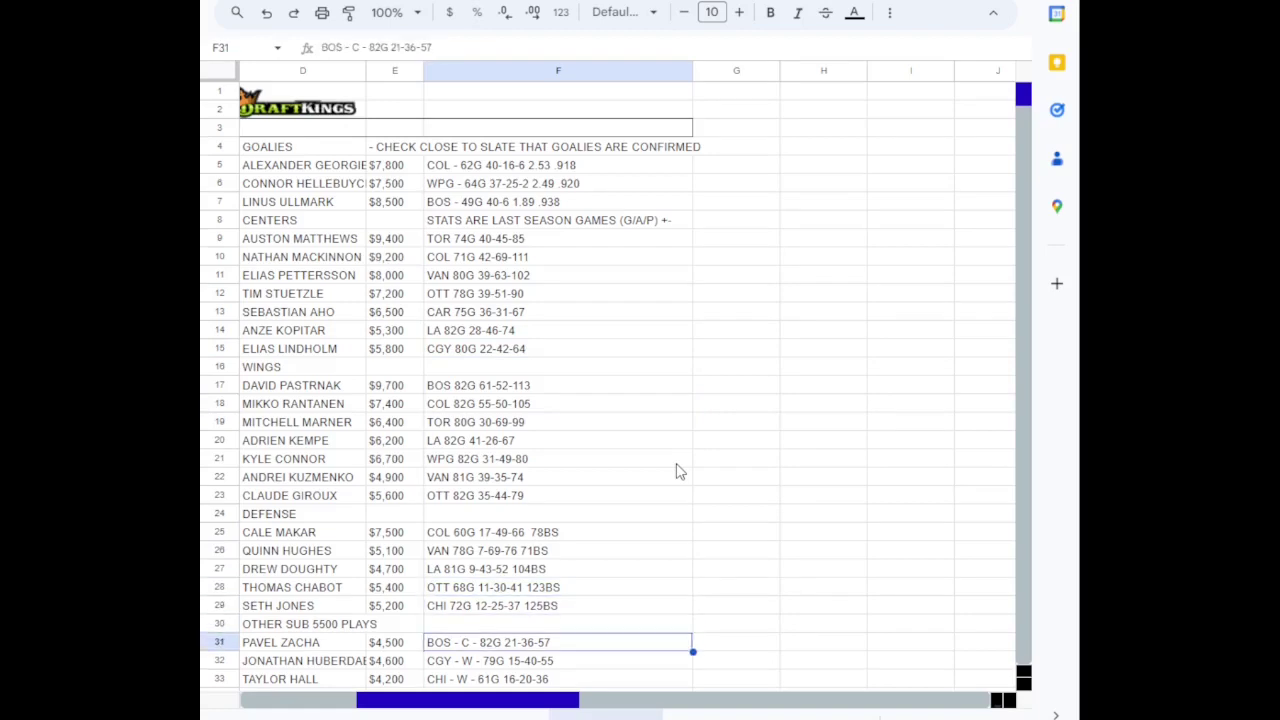
pyautogui.press('Left')
pyautogui.press('Left')
pyautogui.press('Left')
pyautogui.press('Left')
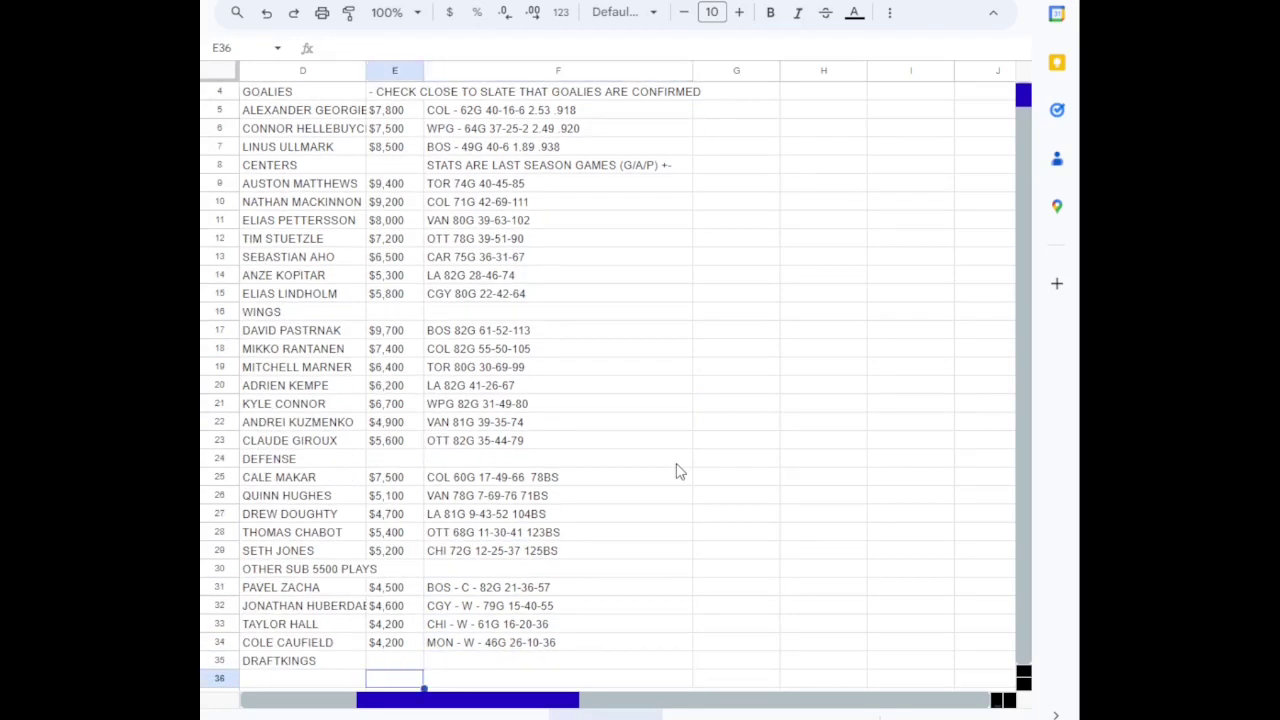
pyautogui.press('Left')
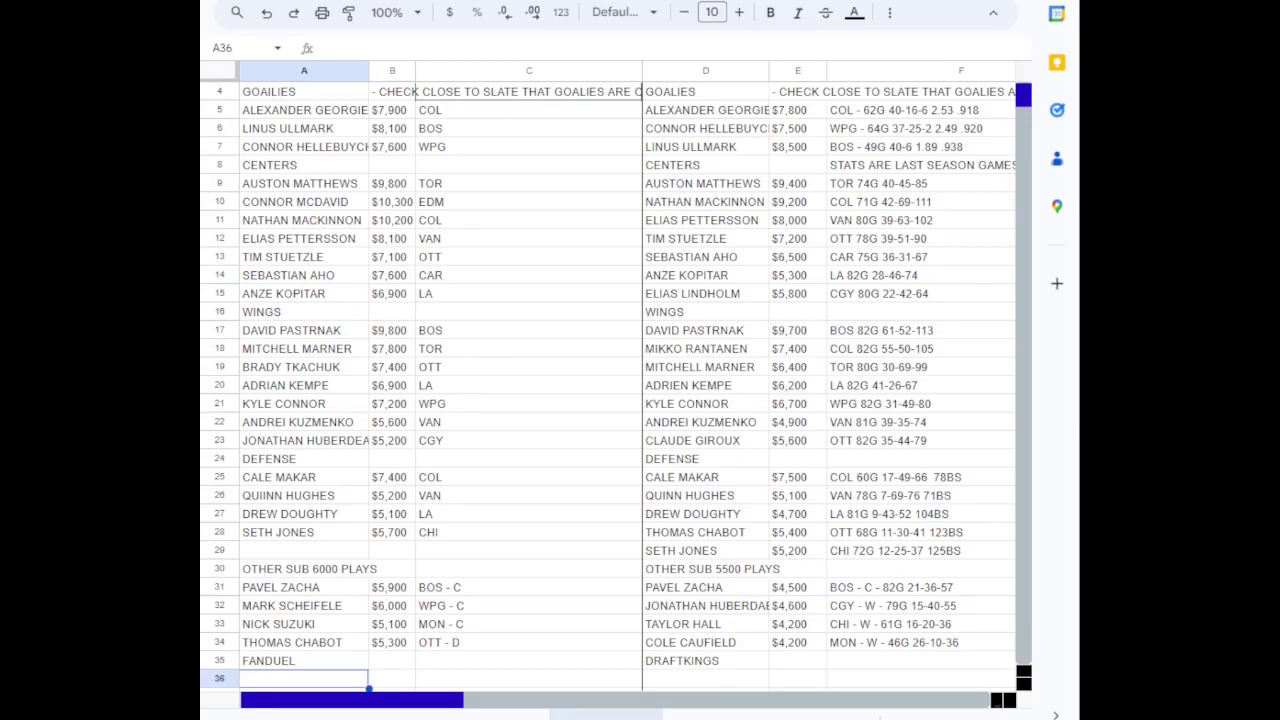
# Review the DraftKings player statistics in column F, followed by the sportsbook picks, odds and points overs down to row 68
pyautogui.click(968, 429)
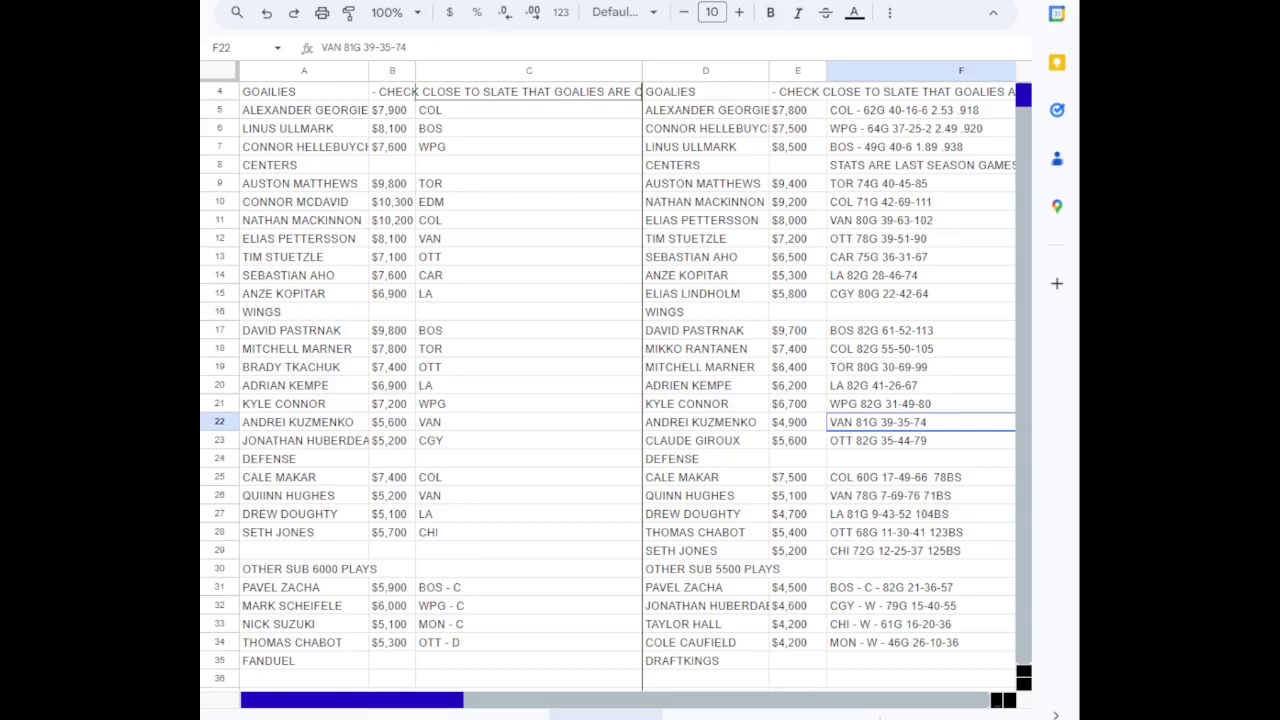
pyautogui.click(912, 516)
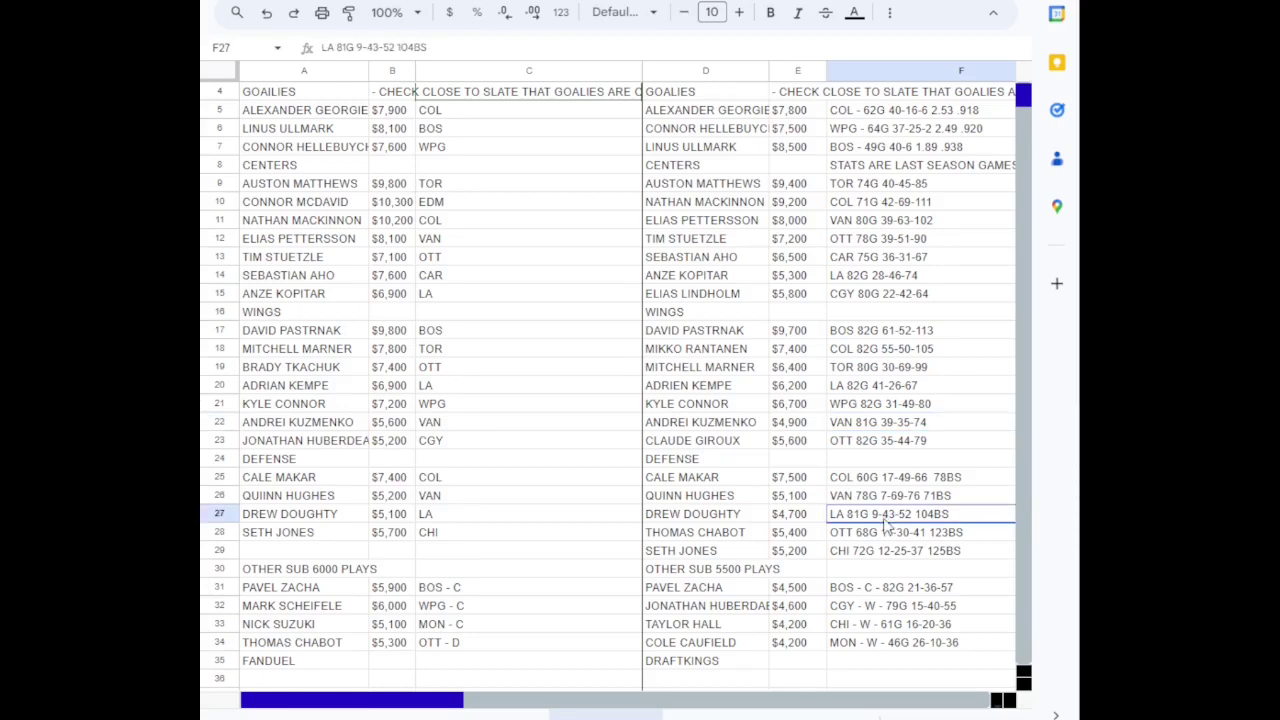
pyautogui.press('Down')
pyautogui.press('Down')
pyautogui.press('Down')
pyautogui.press('Down')
pyautogui.press('Down')
pyautogui.press('Down')
pyautogui.press('Down')
pyautogui.press('Down')
pyautogui.press('Down')
pyautogui.press('Down')
pyautogui.press('Down')
pyautogui.press('Down')
pyautogui.press('Down')
pyautogui.press('Down')
pyautogui.press('Down')
pyautogui.press('Down')
pyautogui.press('Down')
pyautogui.press('Down')
pyautogui.press('Down')
pyautogui.press('Down')
pyautogui.press('Down')
pyautogui.press('Down')
pyautogui.press('Down')
pyautogui.press('Down')
pyautogui.press('Down')
pyautogui.press('Down')
pyautogui.press('Down')
pyautogui.press('Down')
pyautogui.press('Down')
pyautogui.press('Down')
pyautogui.press('Down')
pyautogui.press('Down')
pyautogui.press('Down')
pyautogui.press('Down')
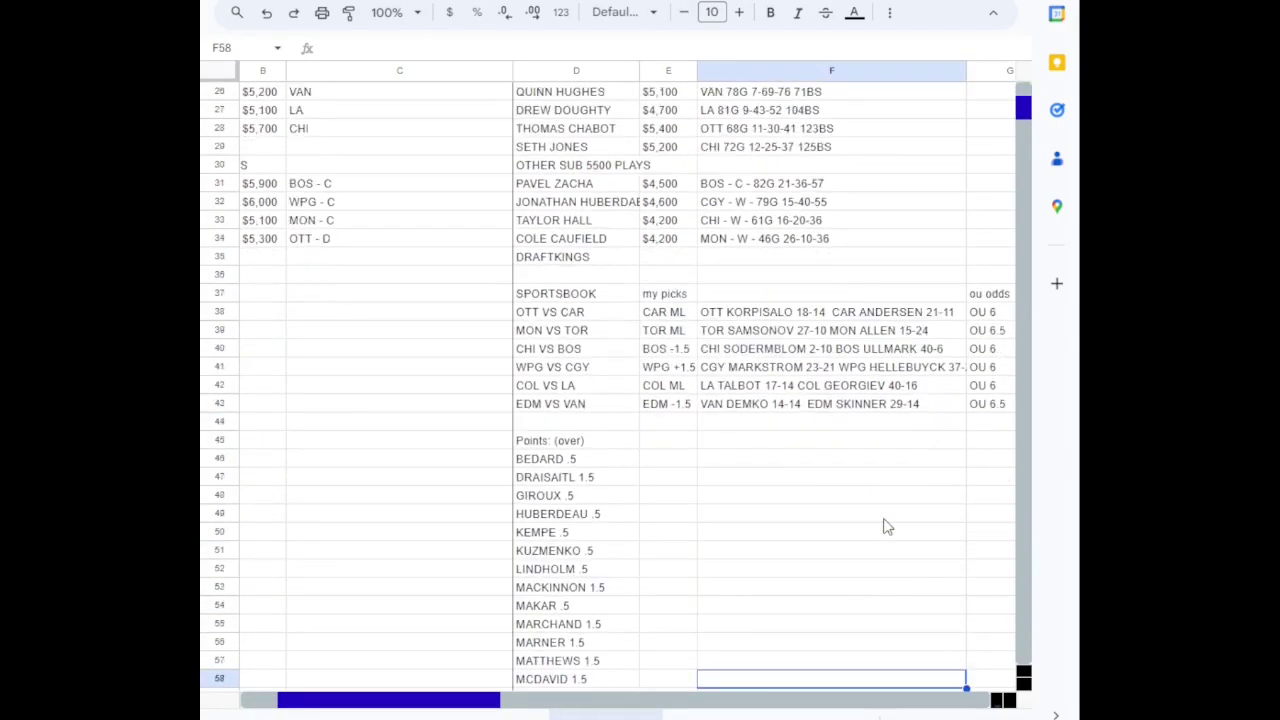
pyautogui.press('Down')
pyautogui.press('Down')
pyautogui.press('Down')
pyautogui.press('Down')
pyautogui.press('Right')
pyautogui.press('Right')
pyautogui.press('Right')
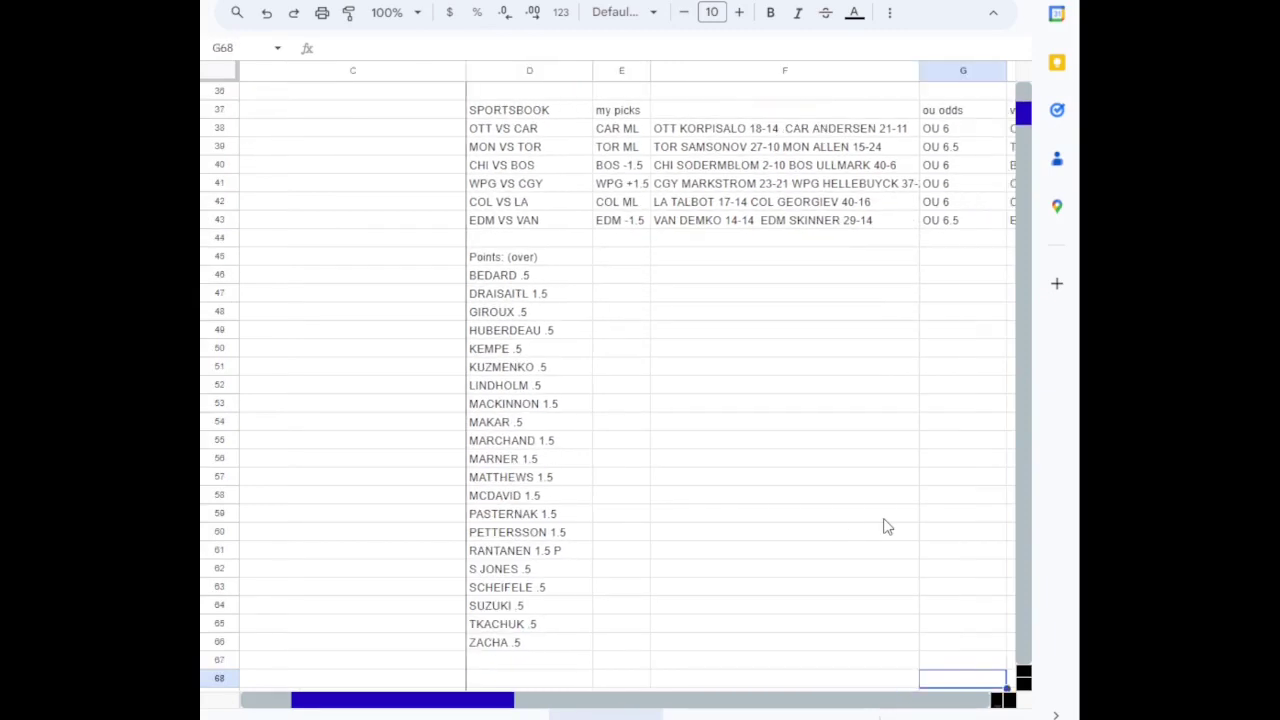
pyautogui.press('Left')
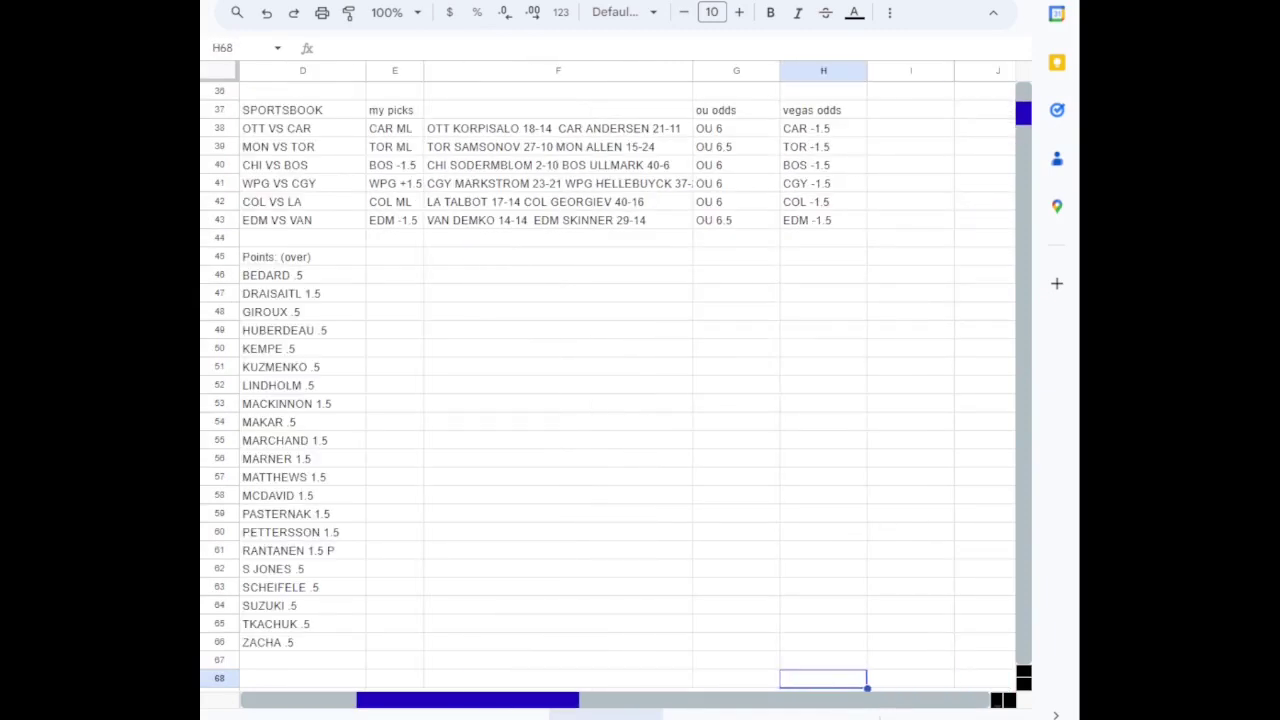